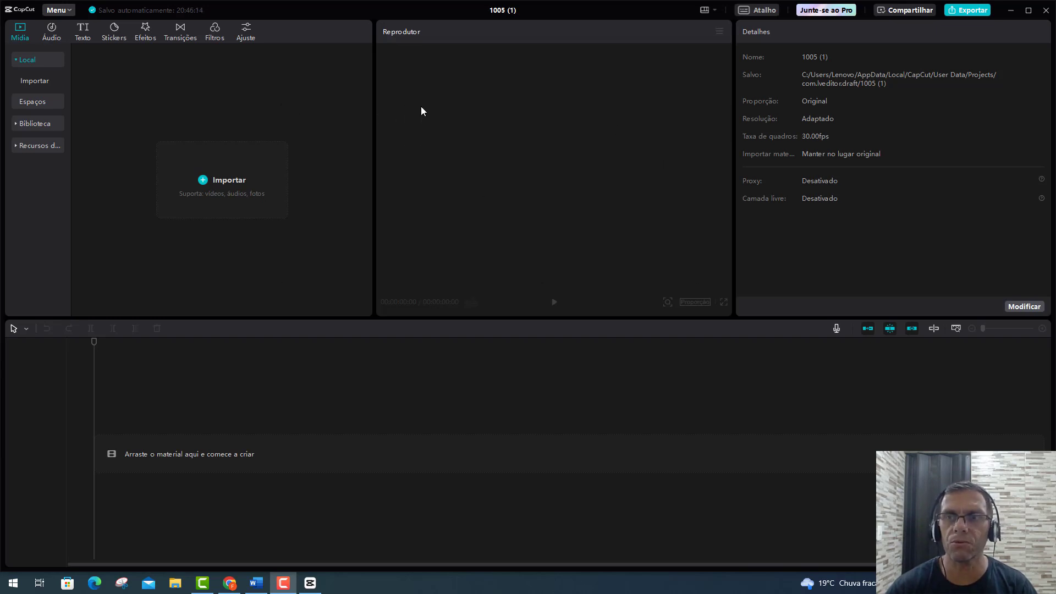
# Step: Import the Flamengo fundo and FLAMENGO COM BARBA videos from the Downloads folder into the project media
pyautogui.click(223, 180)
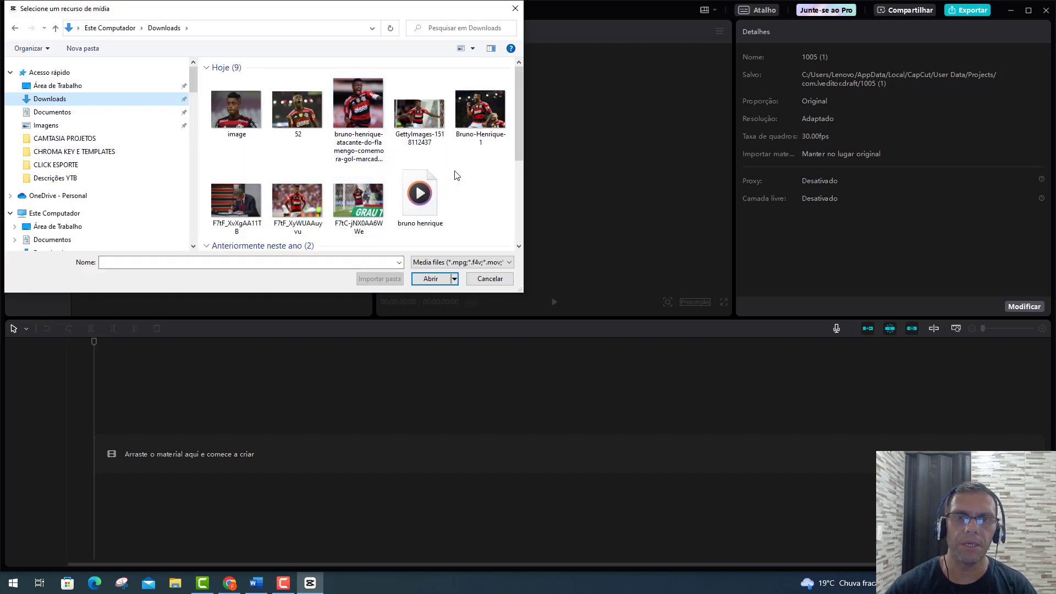
pyautogui.moveTo(521, 154); pyautogui.dragTo(512, 217)
pyautogui.click(237, 133)
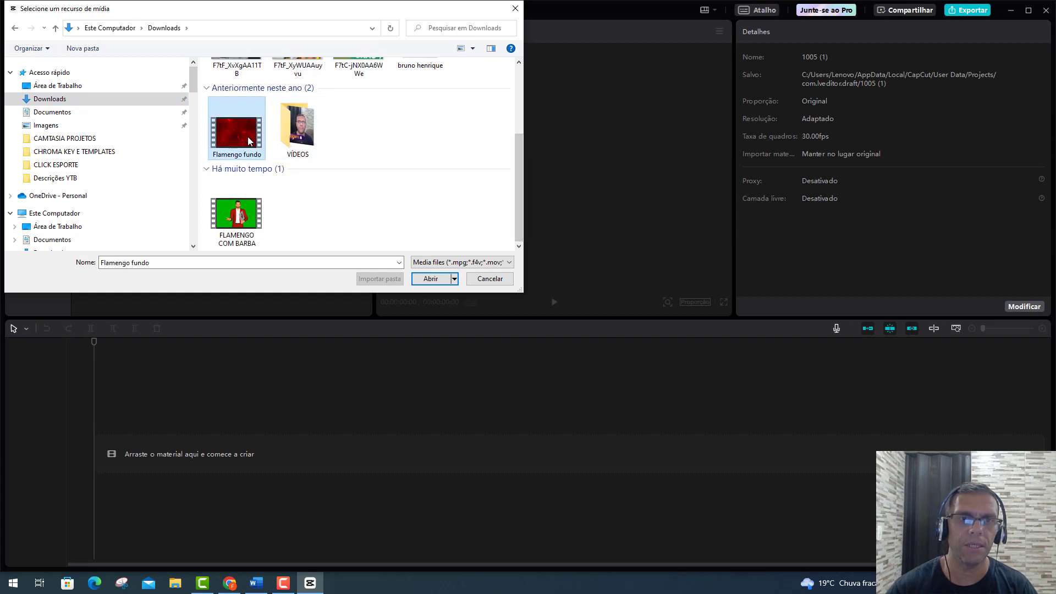
pyautogui.keyDown('ctrl'); pyautogui.click(245, 219); pyautogui.keyUp('ctrl')
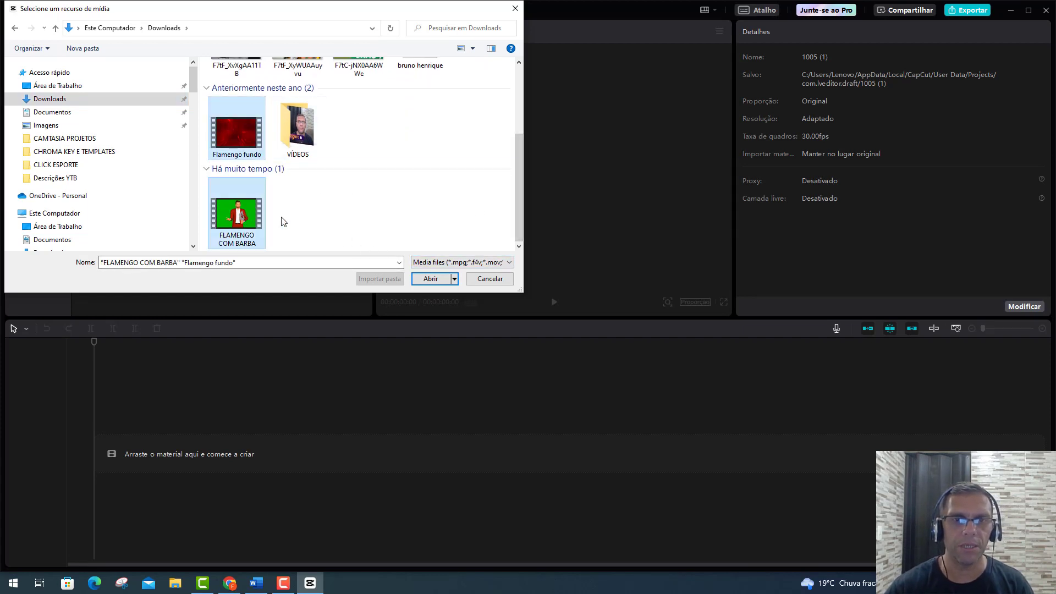
pyautogui.click(431, 279)
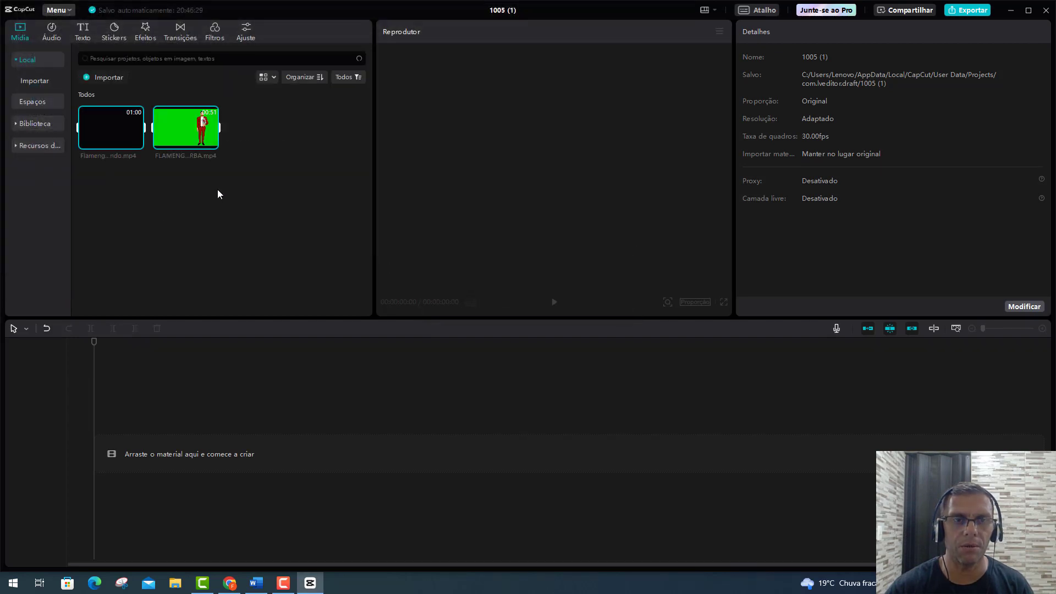
pyautogui.click(283, 160)
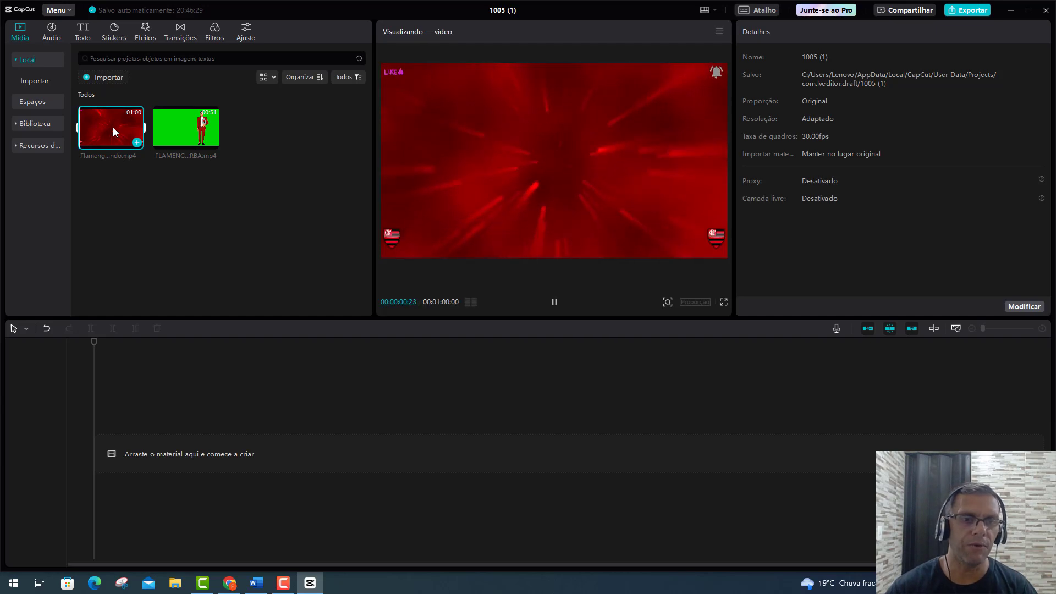
# Step: Place the Flamengo fundo.mp4 clip at the start of the timeline and set the project's aspect ratio to 9:16
pyautogui.moveTo(114, 295); pyautogui.dragTo(122, 455)
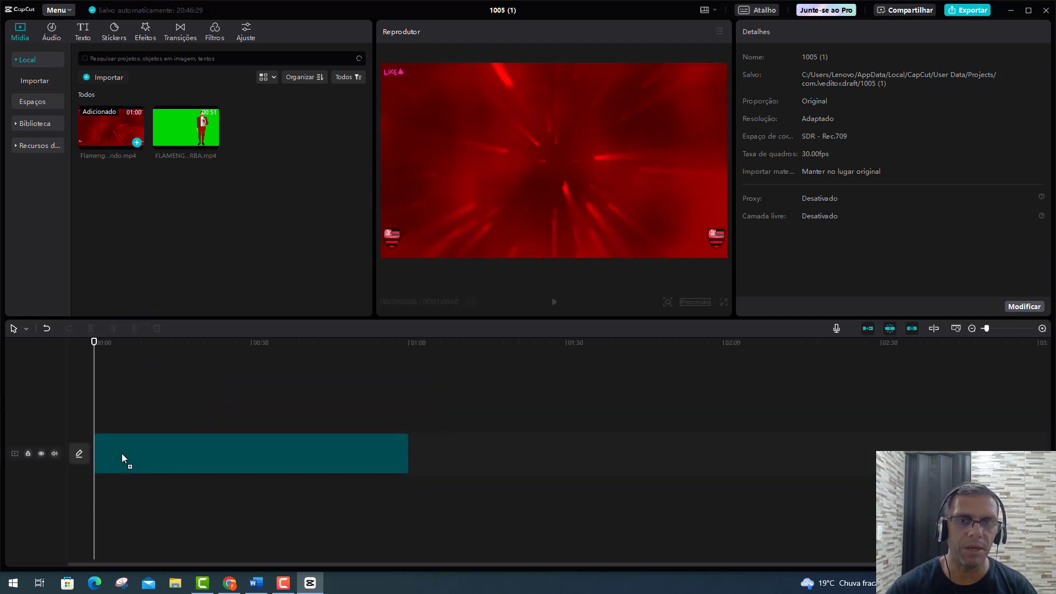
pyautogui.click(309, 465)
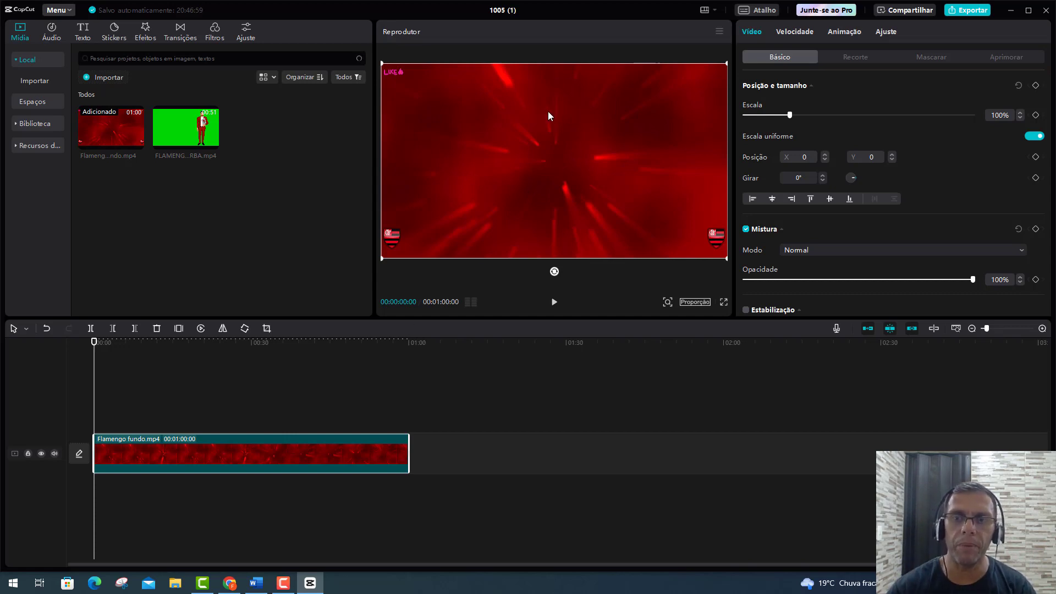
pyautogui.click(696, 303)
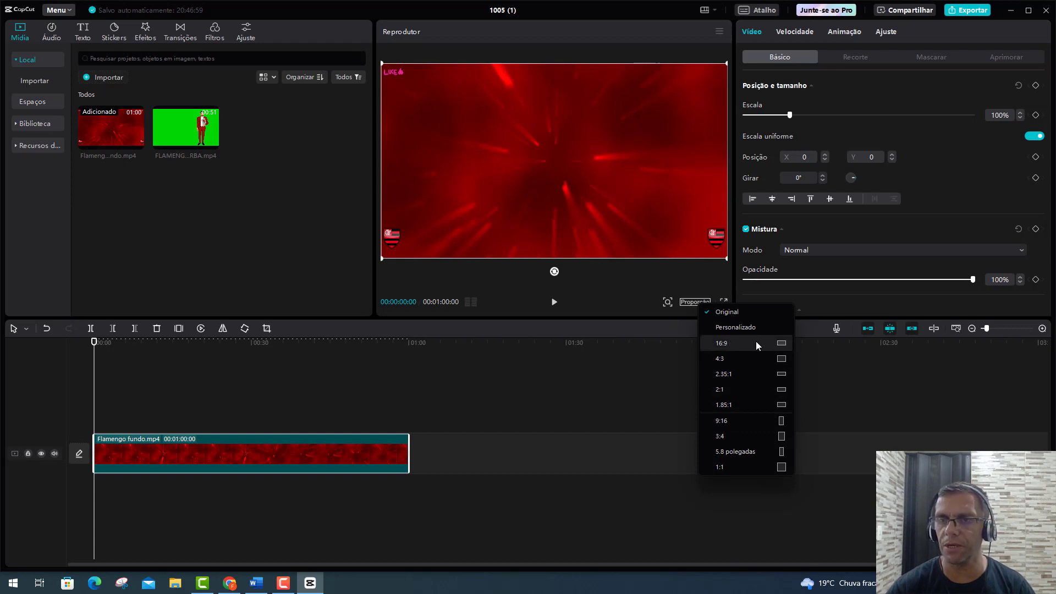
pyautogui.click(774, 420)
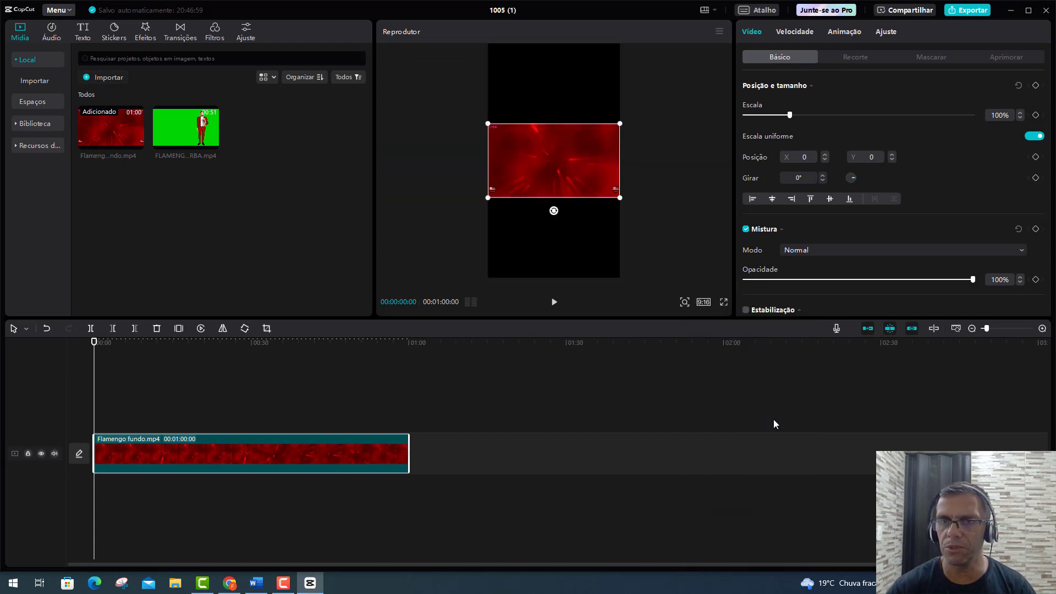
# Step: Enlarge the background clip to about 316% and shift it horizontally to about X 2328 to fill the vertical frame, previewing the framing
pyautogui.moveTo(488, 197); pyautogui.dragTo(355, 278)
pyautogui.moveTo(506, 191); pyautogui.dragTo(648, 186)
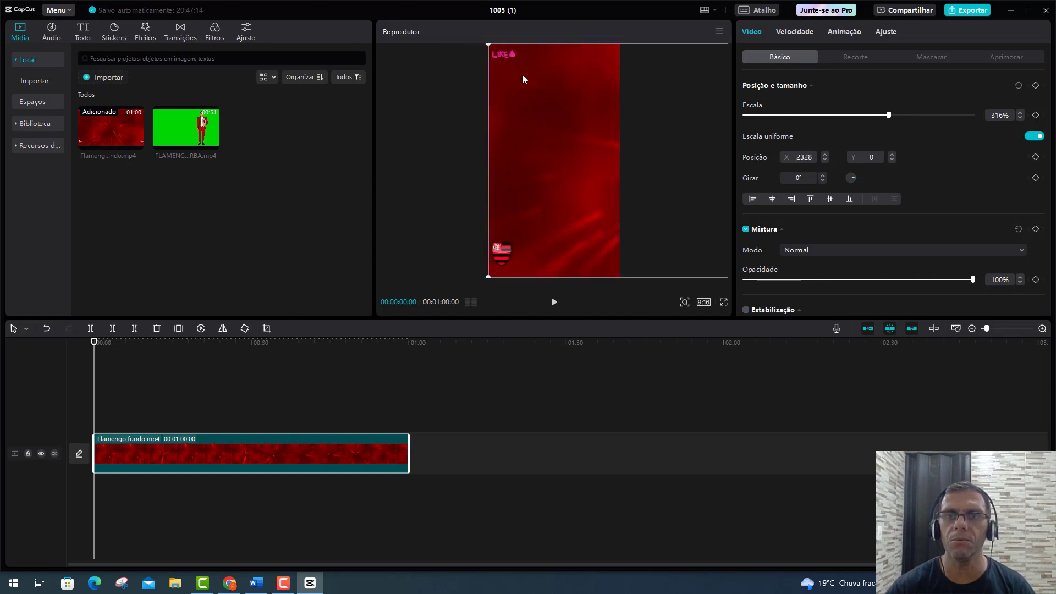
pyautogui.click(554, 302)
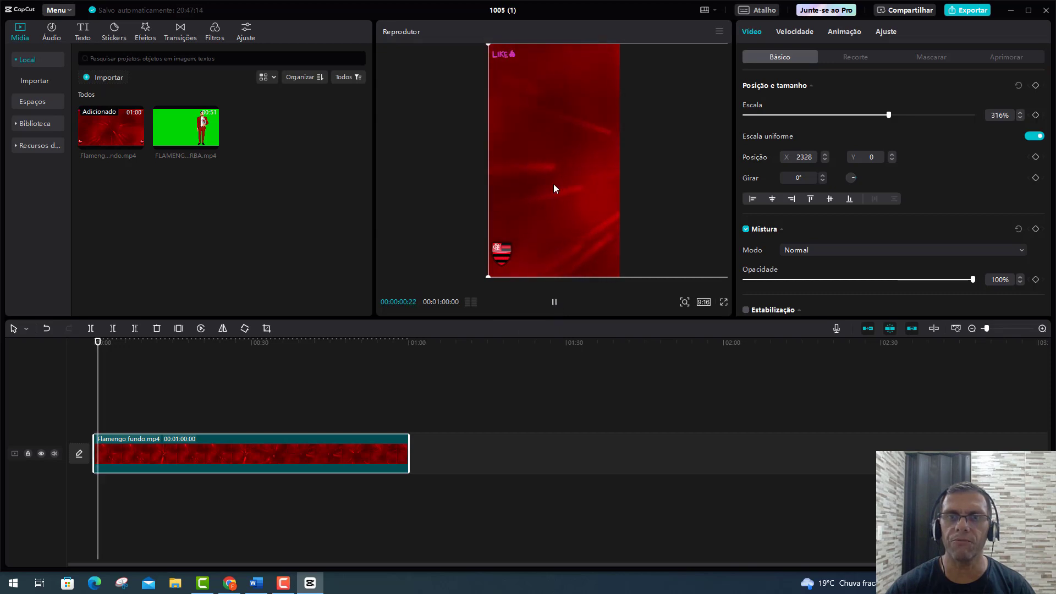
pyautogui.click(555, 303)
pyautogui.moveTo(107, 342); pyautogui.dragTo(85, 348)
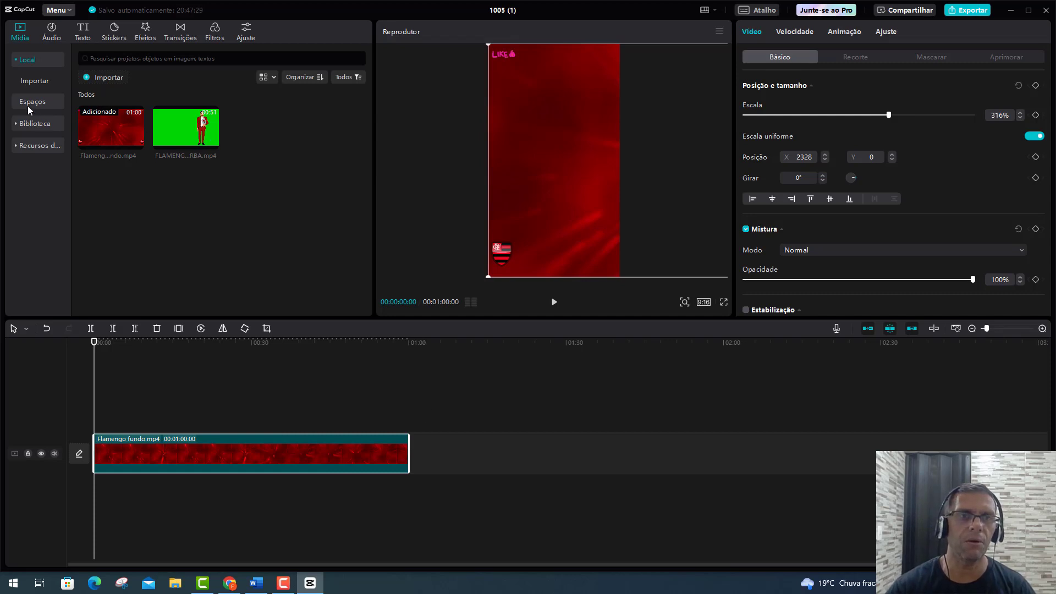
# Step: Import the bruno henrique audio file from Downloads and place it on the timeline below the background clip, starting at 00:00
pyautogui.click(88, 83)
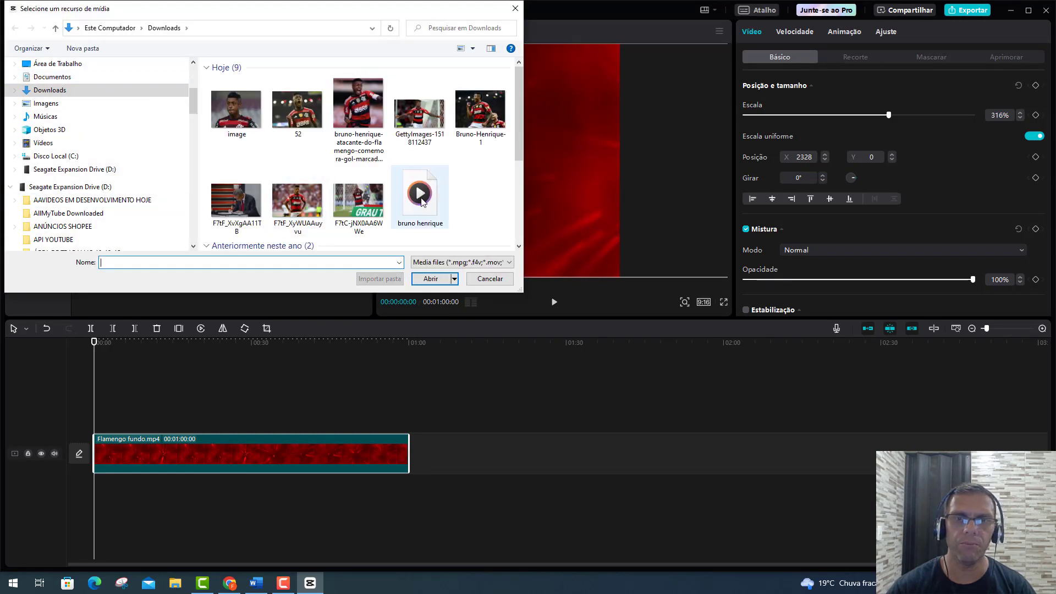
pyautogui.click(422, 201)
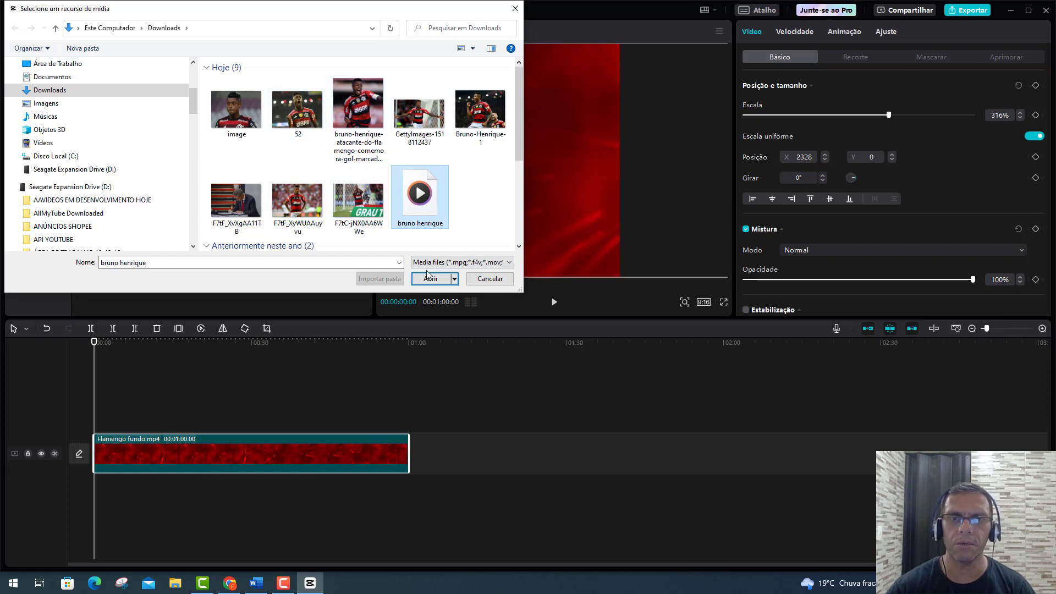
pyautogui.click(431, 279)
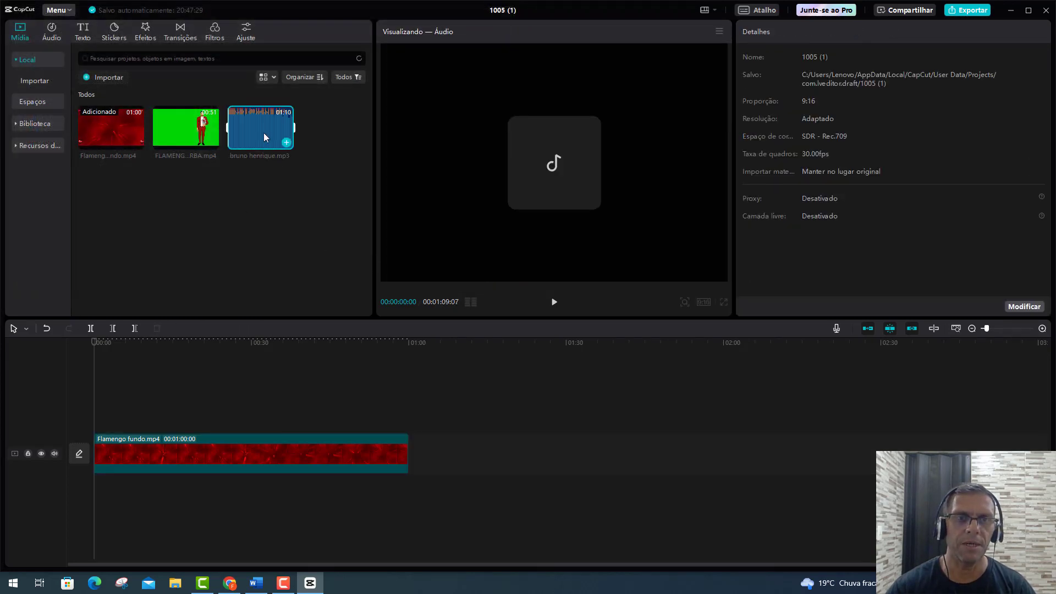
pyautogui.moveTo(263, 133); pyautogui.dragTo(199, 493)
pyautogui.moveTo(343, 486); pyautogui.dragTo(236, 486)
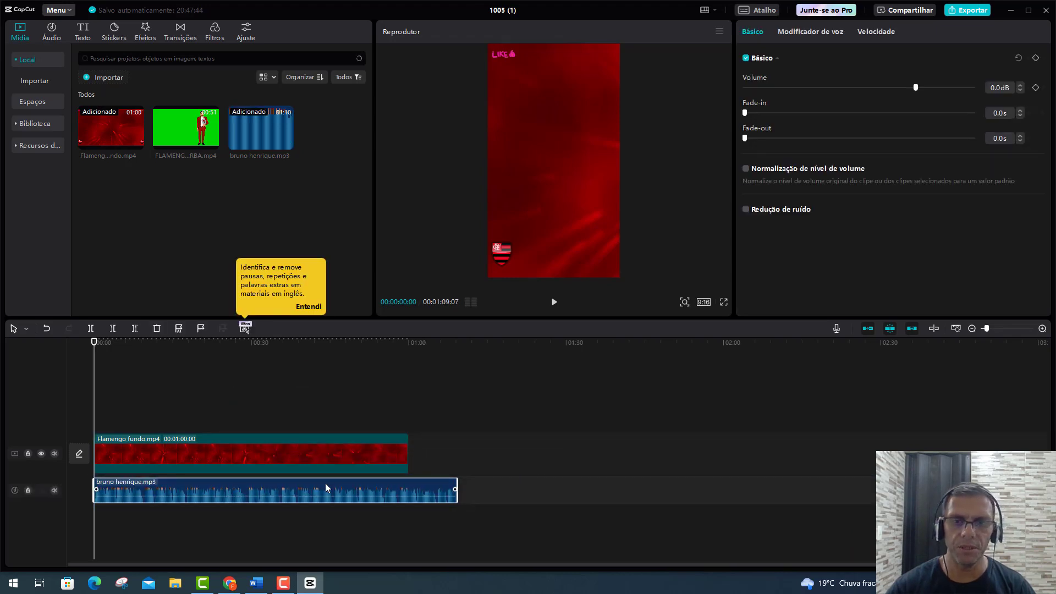
# Step: Play the opening seconds to check the narration over the background, and return the playhead to the start
pyautogui.click(555, 304)
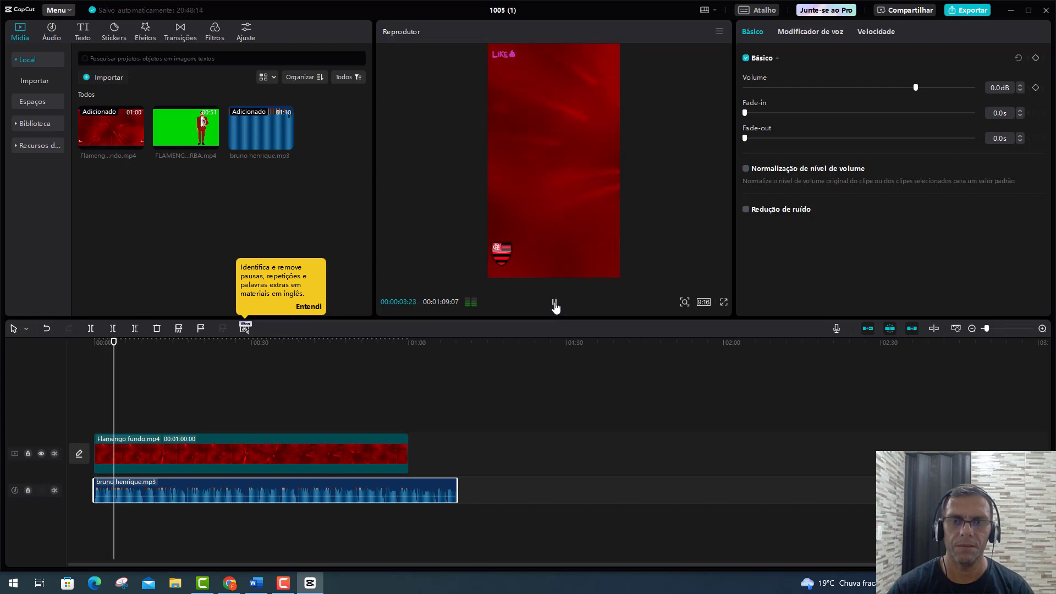
pyautogui.click(555, 304)
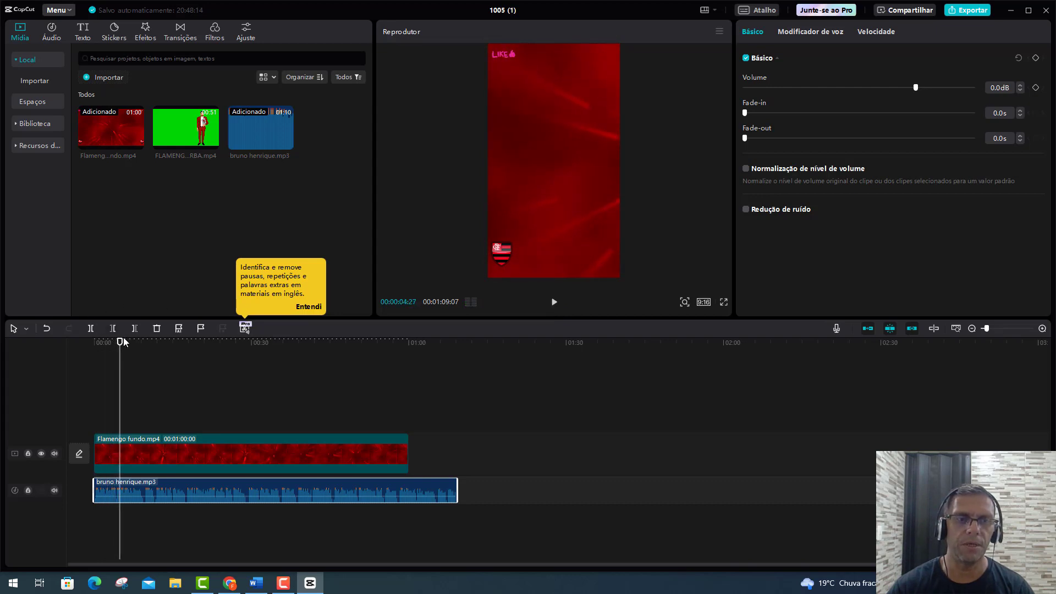
pyautogui.moveTo(120, 342); pyautogui.dragTo(83, 350)
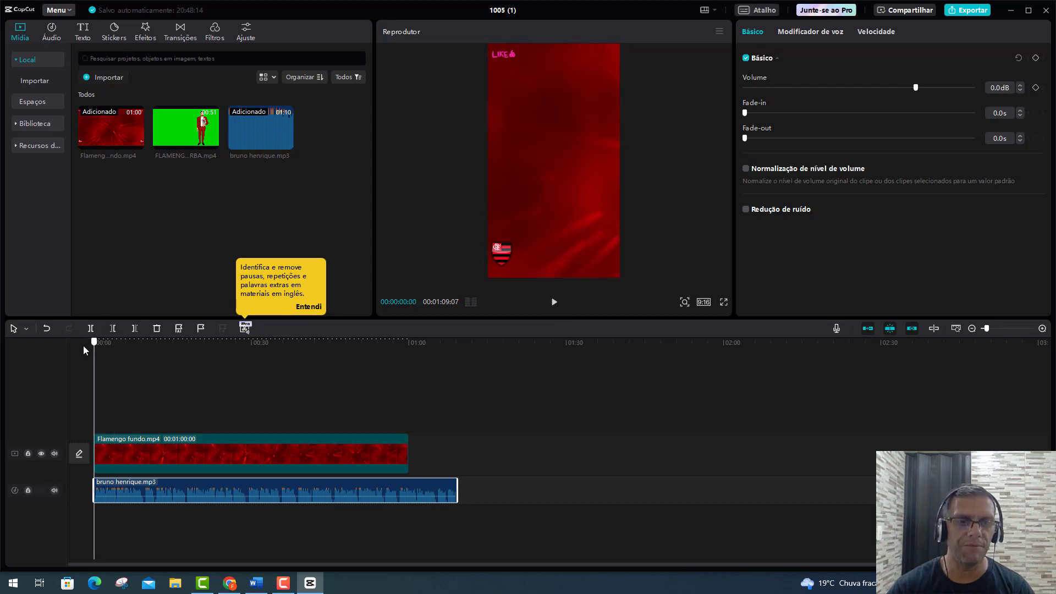
# Step: Duplicate the Flamengo fundo clip, put the copy directly after the original, and trim its end to match the end of the audio
pyautogui.rightClick(391, 456)
pyautogui.click(410, 295)
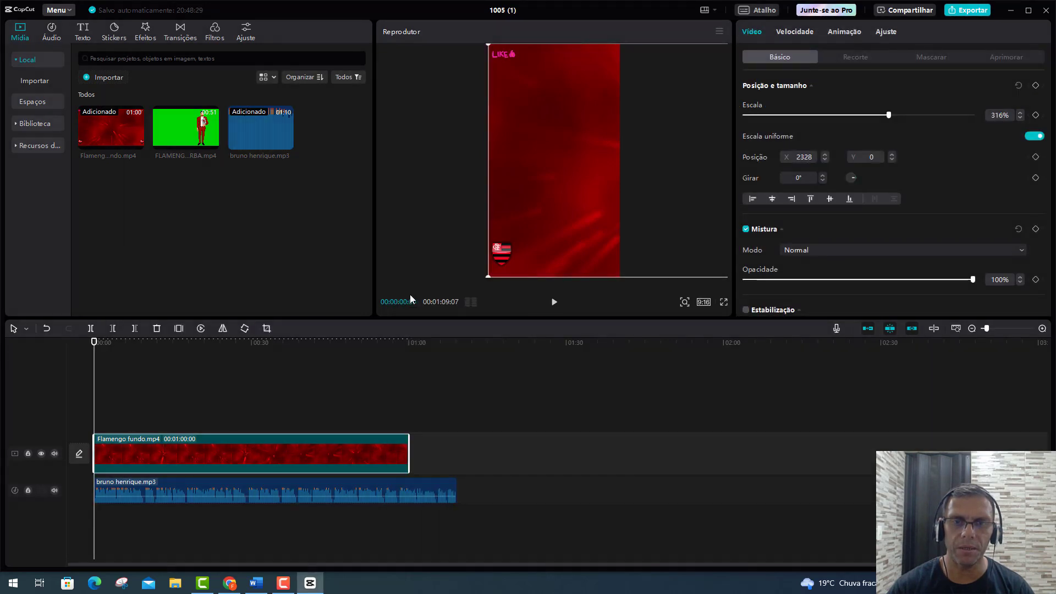
pyautogui.rightClick(424, 465)
pyautogui.click(440, 474)
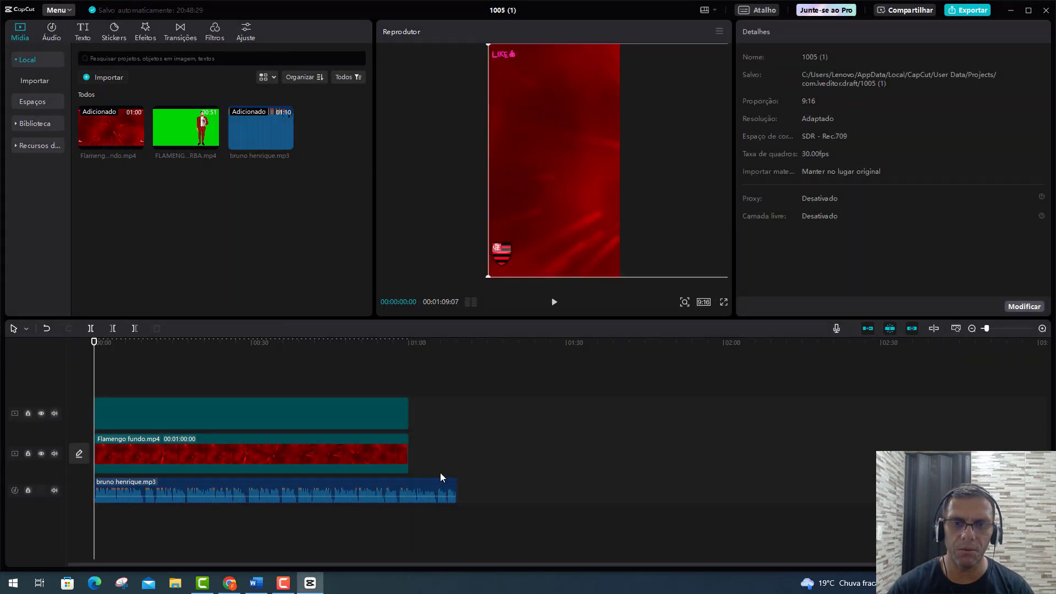
pyautogui.moveTo(274, 416); pyautogui.dragTo(583, 454)
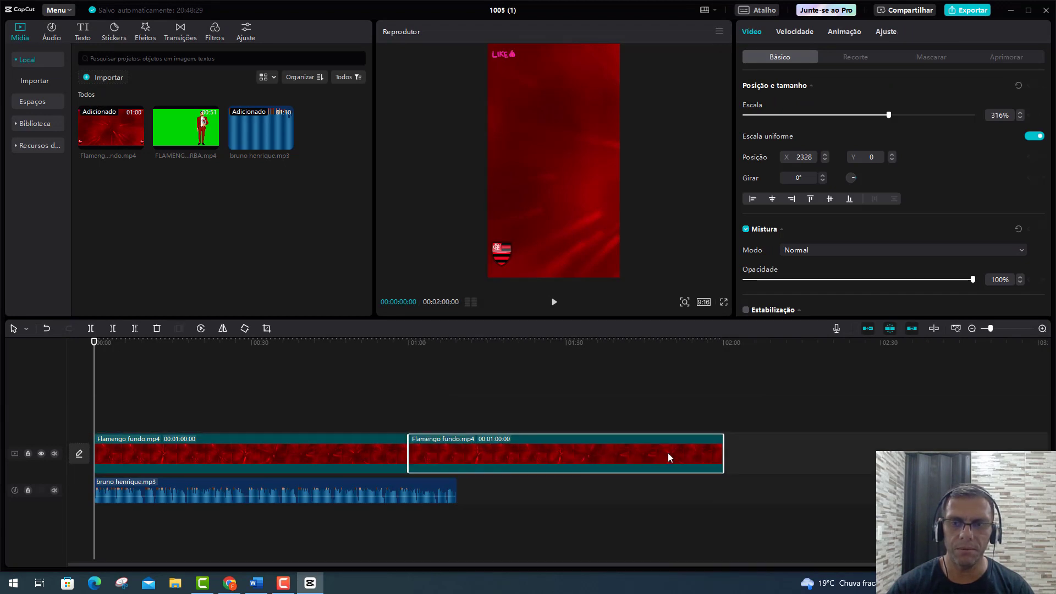
pyautogui.moveTo(721, 450); pyautogui.dragTo(454, 464)
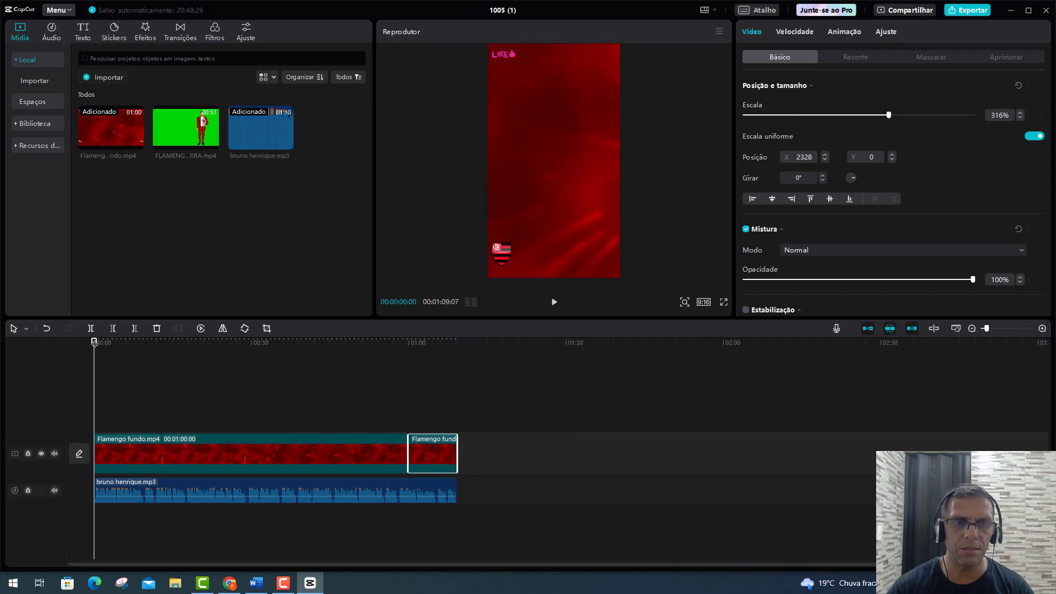
# Step: Play back the timeline near its end and from the beginning to check the extended background with the audio, returning to 00:00
pyautogui.click(187, 344)
pyautogui.moveTo(450, 360); pyautogui.dragTo(371, 381)
pyautogui.click(556, 304)
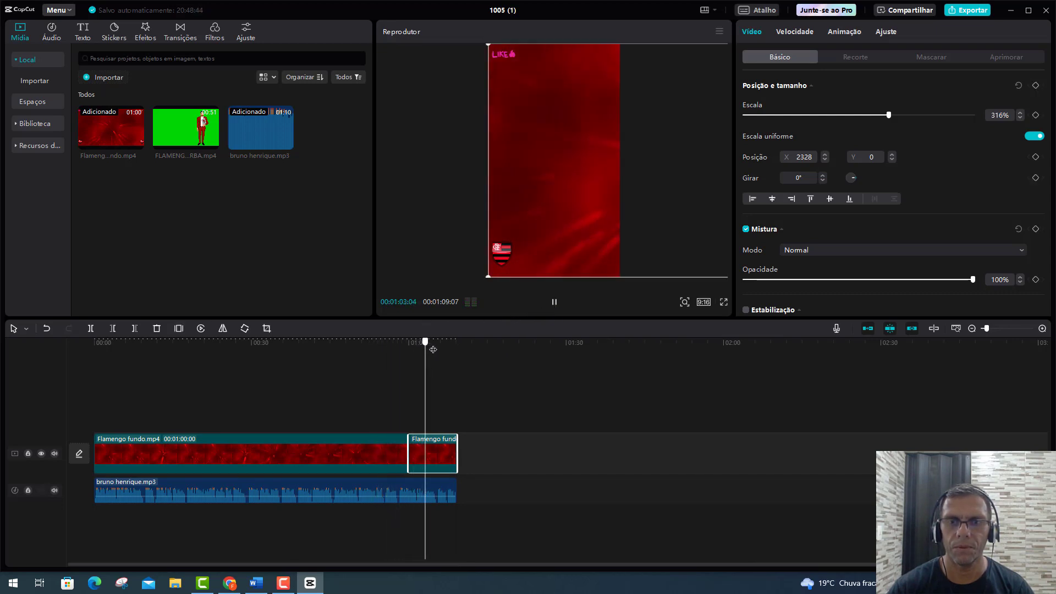
pyautogui.click(95, 347)
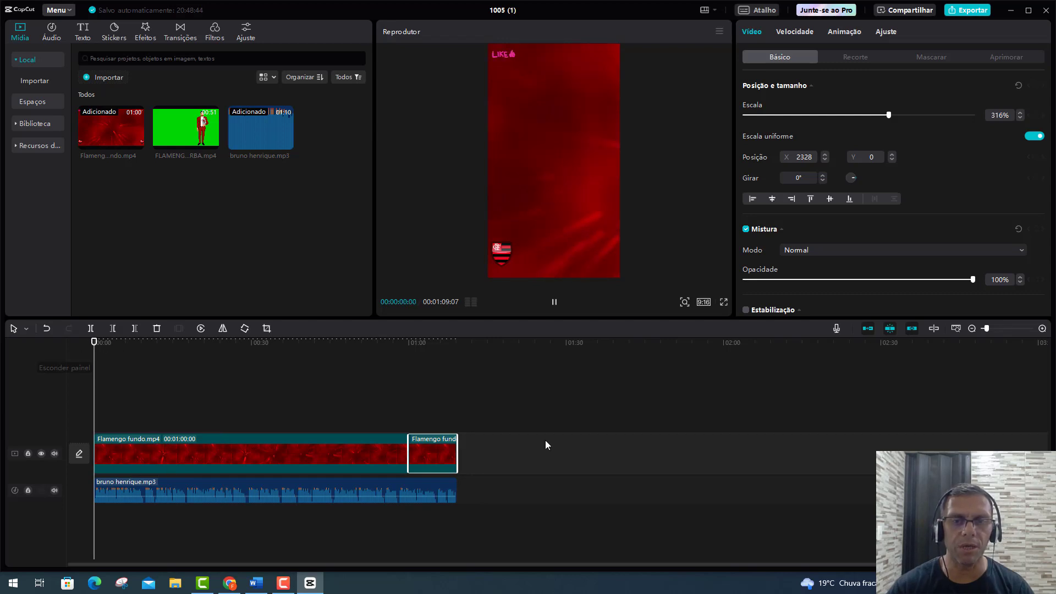
pyautogui.click(585, 415)
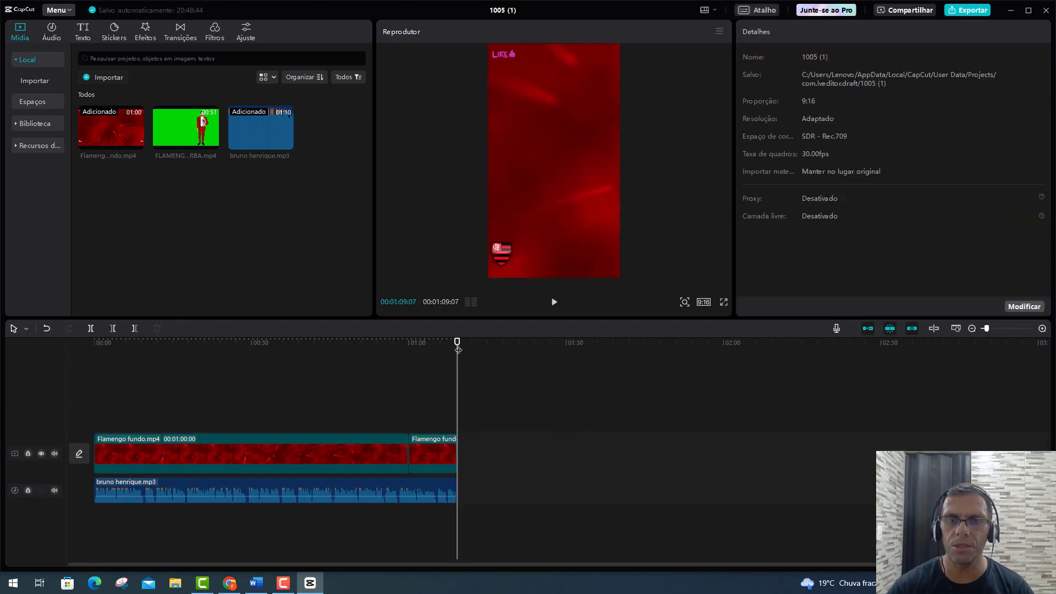
pyautogui.moveTo(457, 342); pyautogui.dragTo(72, 368)
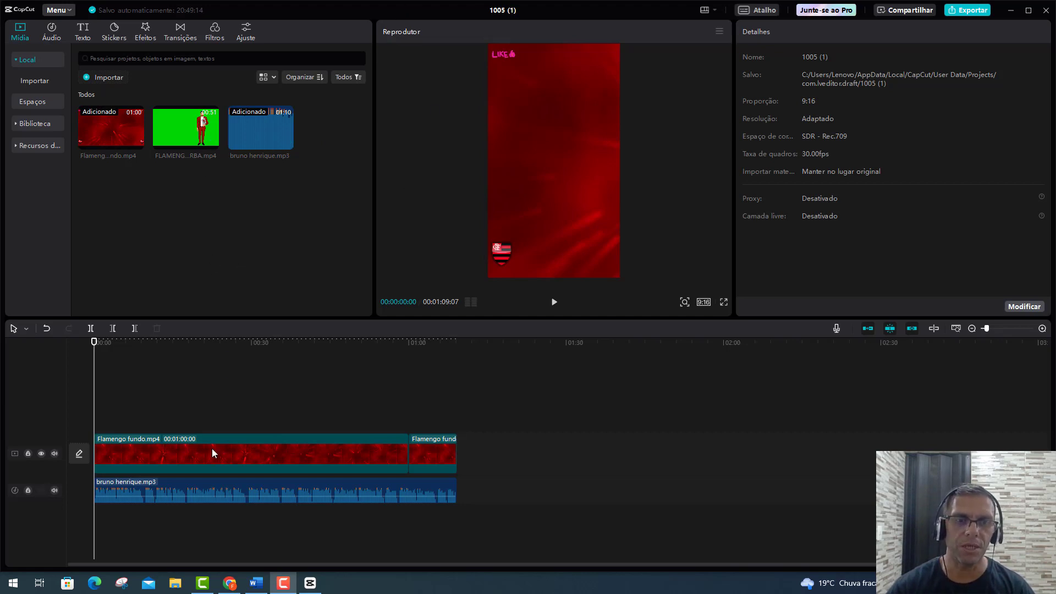
pyautogui.click(554, 302)
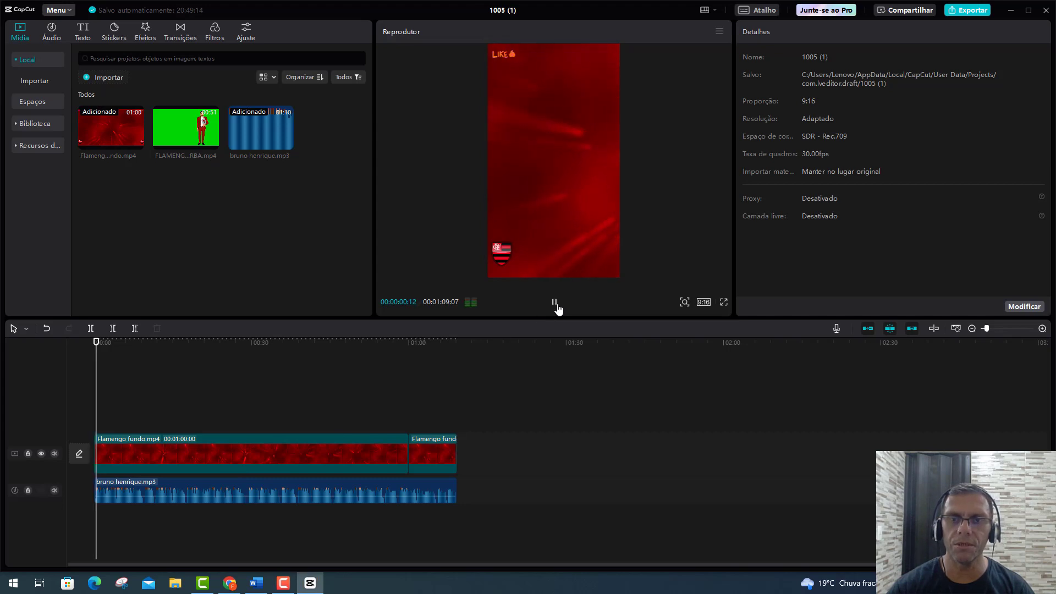
pyautogui.click(555, 305)
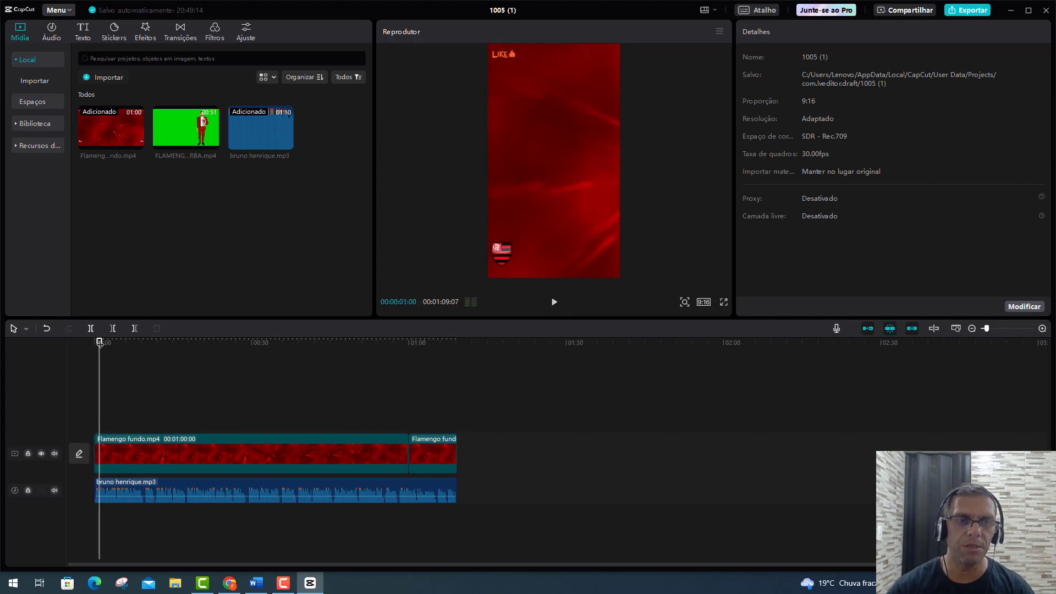
pyautogui.moveTo(99, 343); pyautogui.dragTo(93, 344)
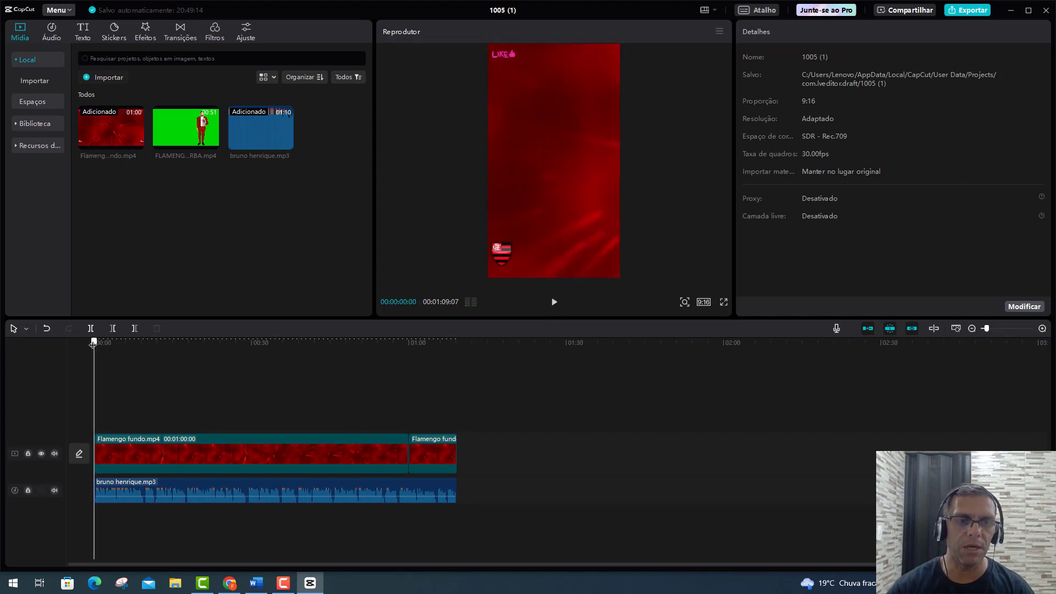
# Step: Import the eight player images from Downloads and place them in sequence on a new track above the background clip
pyautogui.click(90, 77)
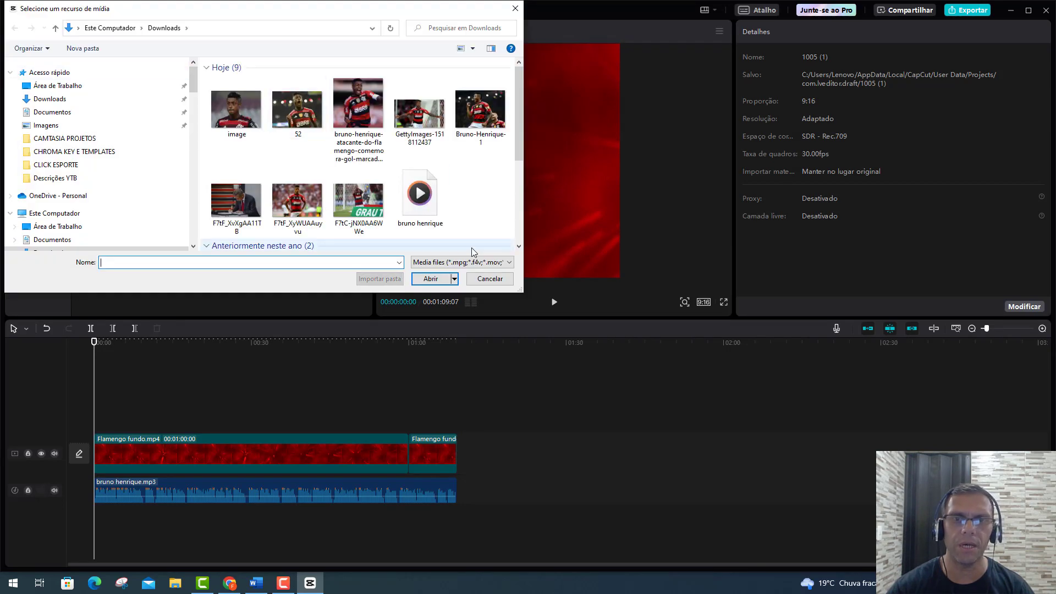
pyautogui.click(249, 109)
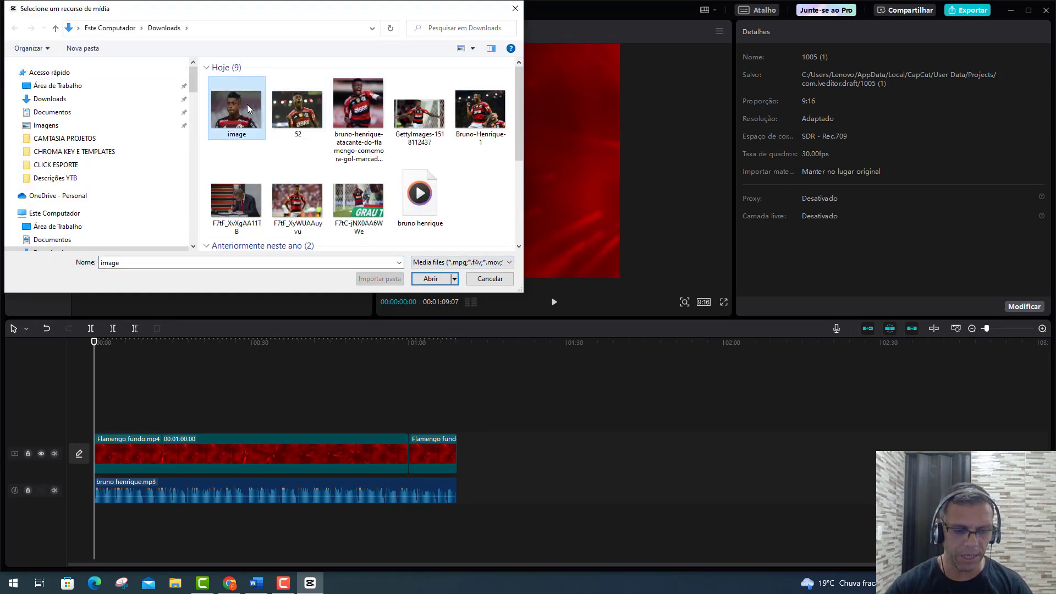
pyautogui.keyDown('shift'); pyautogui.click(360, 207); pyautogui.keyUp('shift')
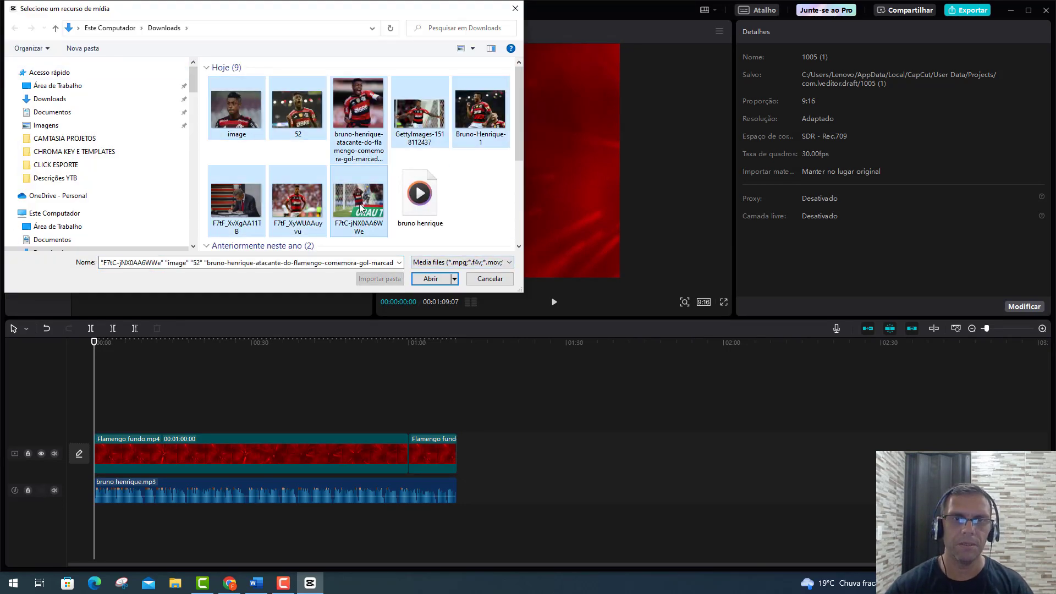
pyautogui.click(427, 279)
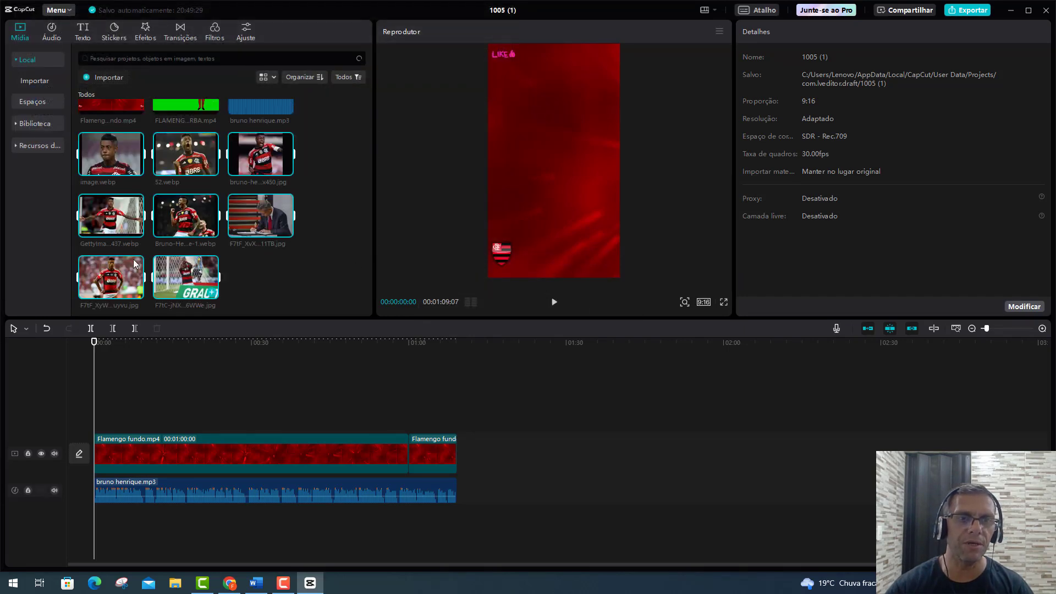
pyautogui.moveTo(190, 220); pyautogui.dragTo(169, 409)
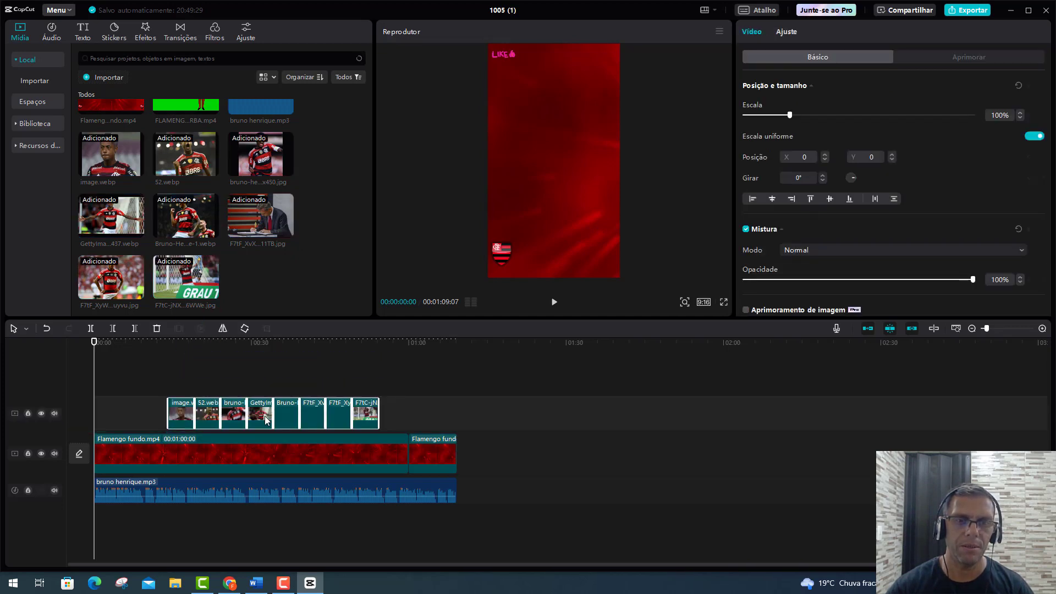
# Step: Move the eight-image sequence to the start of the timeline, then spread and lengthen the images to fill the track to the end of the audio
pyautogui.moveTo(236, 414); pyautogui.dragTo(180, 423)
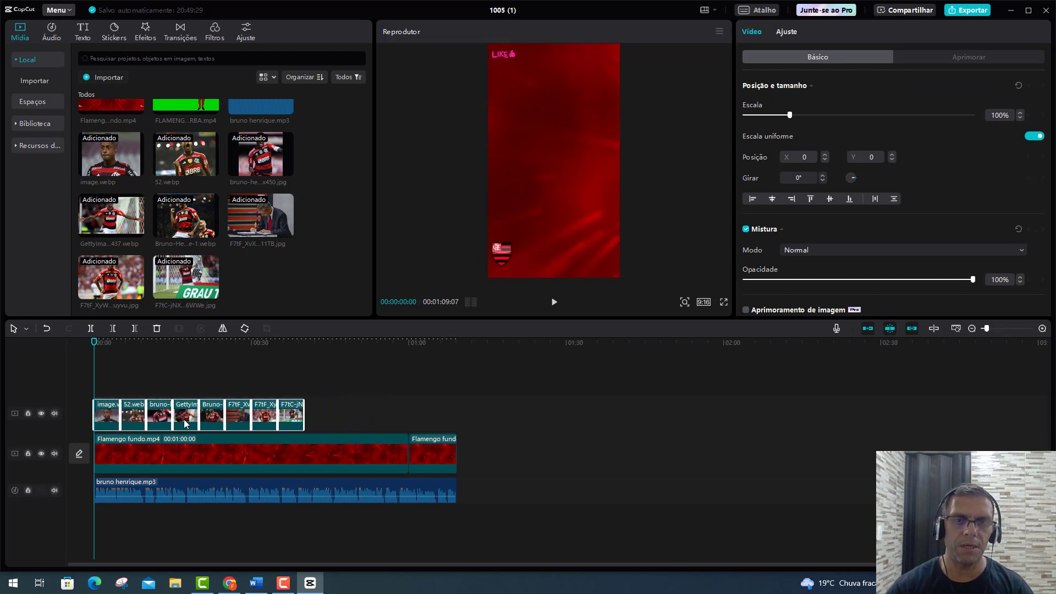
pyautogui.click(349, 413)
pyautogui.moveTo(296, 422); pyautogui.dragTo(391, 431)
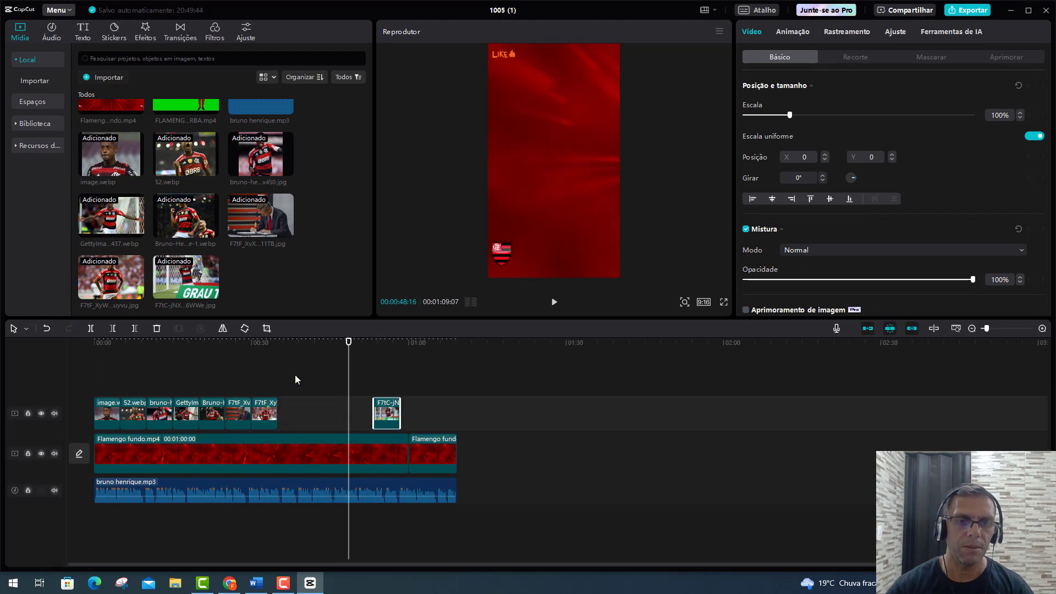
pyautogui.moveTo(349, 343); pyautogui.dragTo(101, 385)
pyautogui.moveTo(392, 417)
pyautogui.mouseDown()
pyautogui.moveTo(450, 419)
pyautogui.moveTo(394, 413)
pyautogui.mouseUp()
pyautogui.moveTo(272, 413); pyautogui.dragTo(368, 420)
pyautogui.moveTo(243, 414); pyautogui.dragTo(142, 433)
pyautogui.click(138, 418)
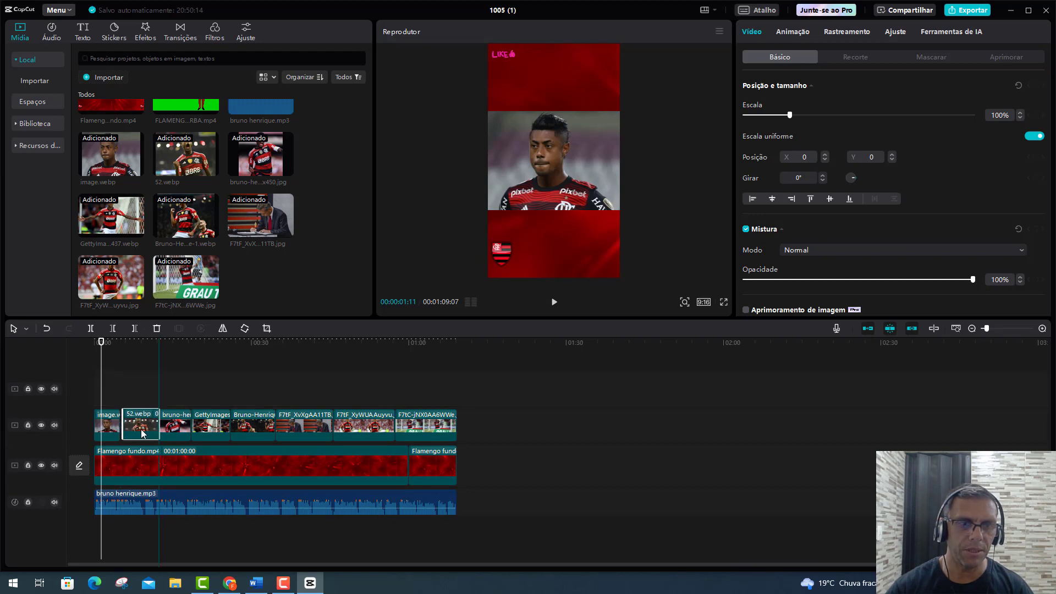
pyautogui.click(116, 419)
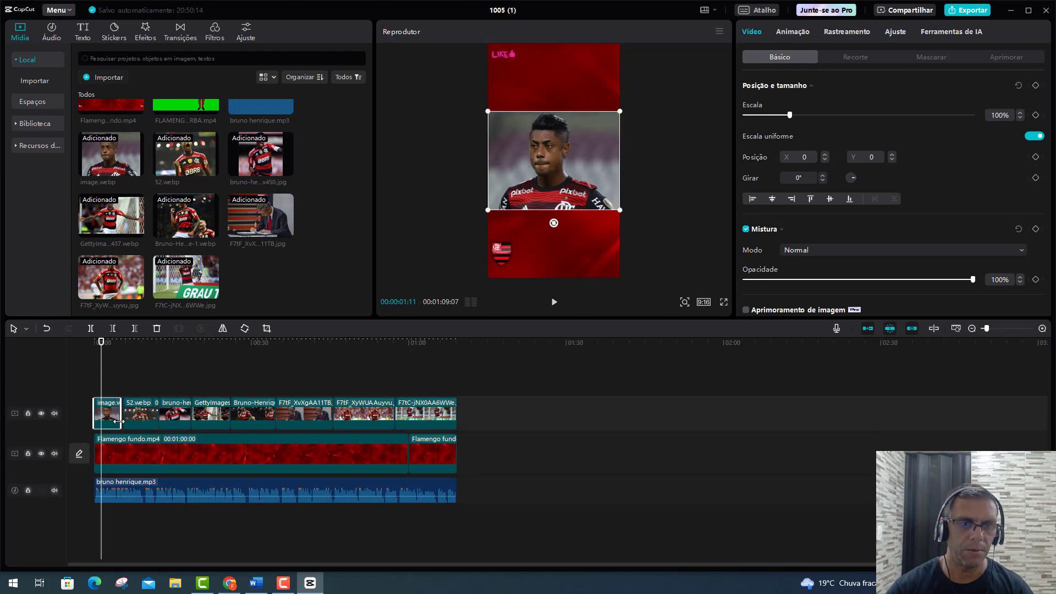
pyautogui.moveTo(118, 421)
pyautogui.mouseDown()
pyautogui.moveTo(116, 392)
pyautogui.moveTo(108, 434)
pyautogui.mouseUp()
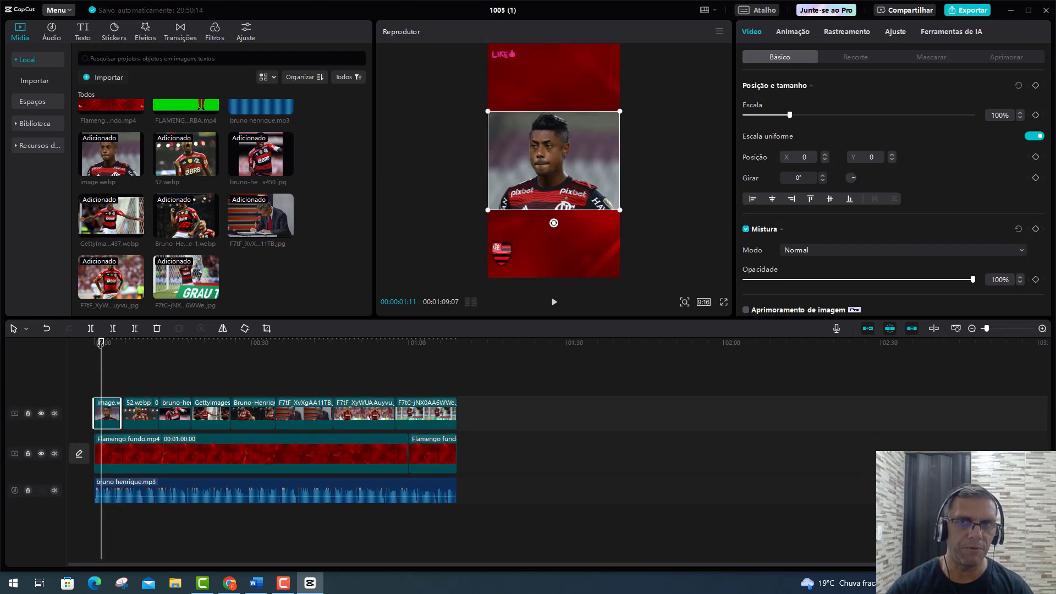
# Step: Play the opening seconds from 00:00 to check the change from the first image to the second
pyautogui.moveTo(100, 344); pyautogui.dragTo(89, 348)
pyautogui.click(553, 306)
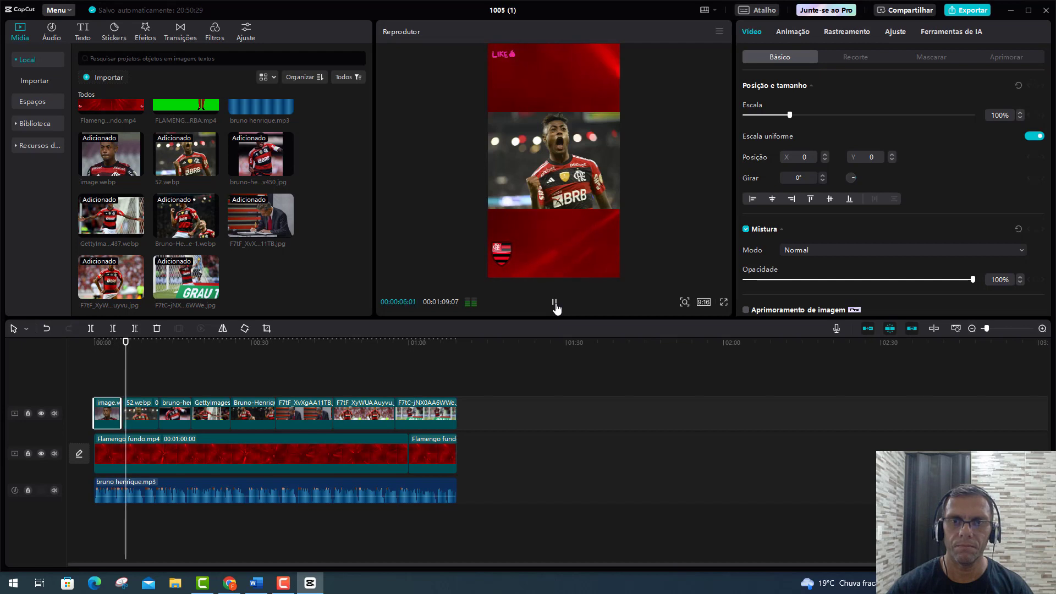
pyautogui.click(554, 303)
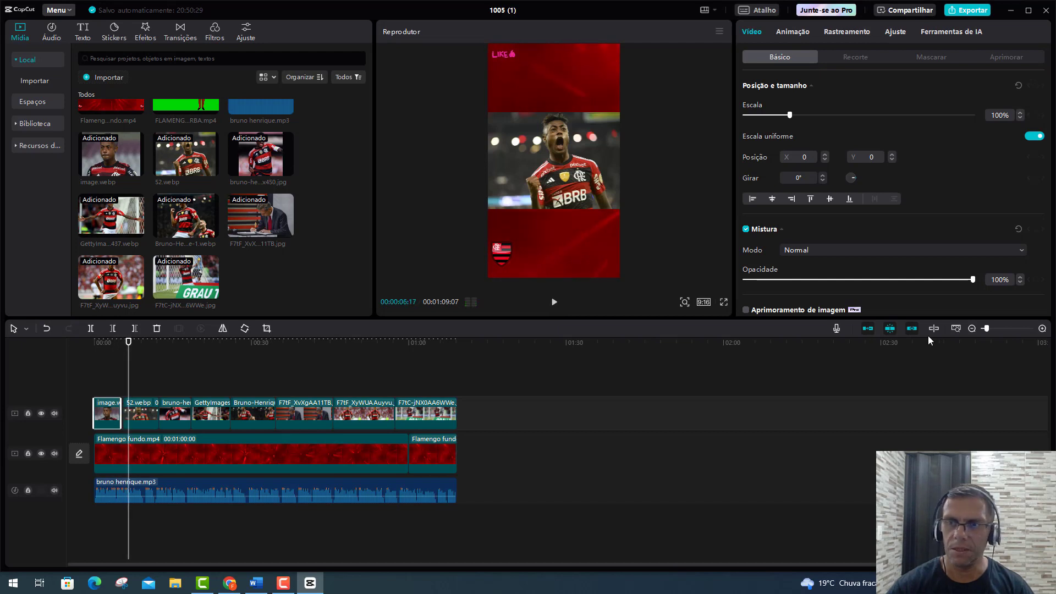
# Step: Extend the end of image.webp to meet the start of 52.webp, closing the gap between the two clips
pyautogui.click(1042, 329)
pyautogui.click(132, 421)
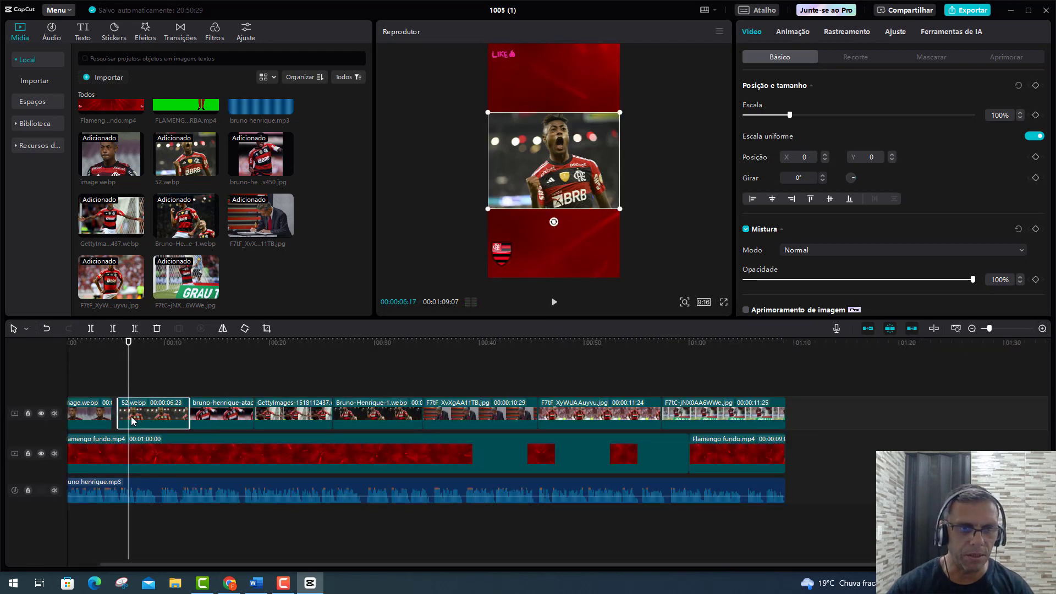
pyautogui.click(109, 420)
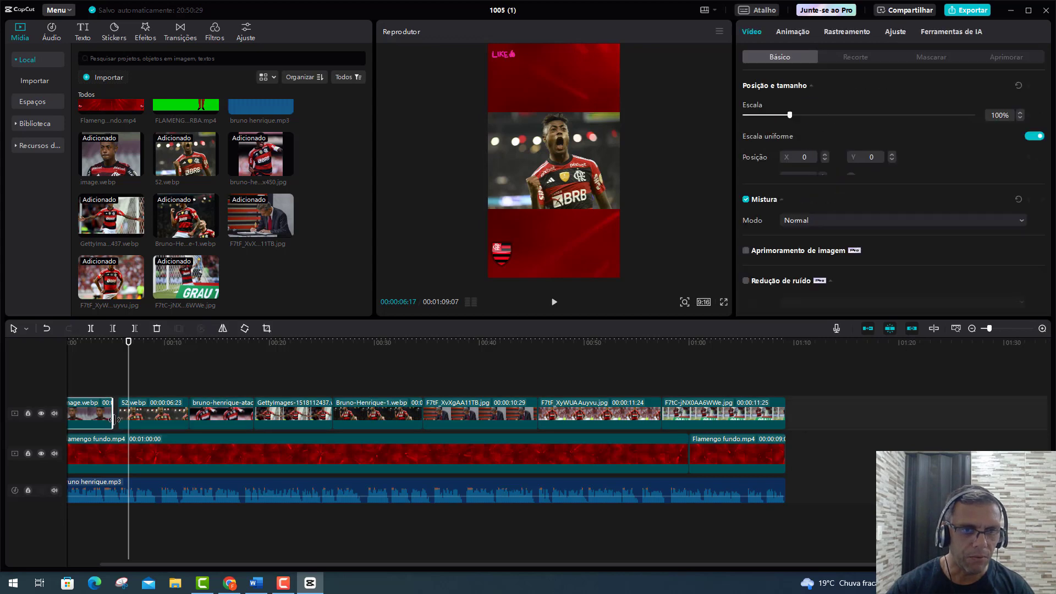
pyautogui.click(118, 421)
pyautogui.click(109, 422)
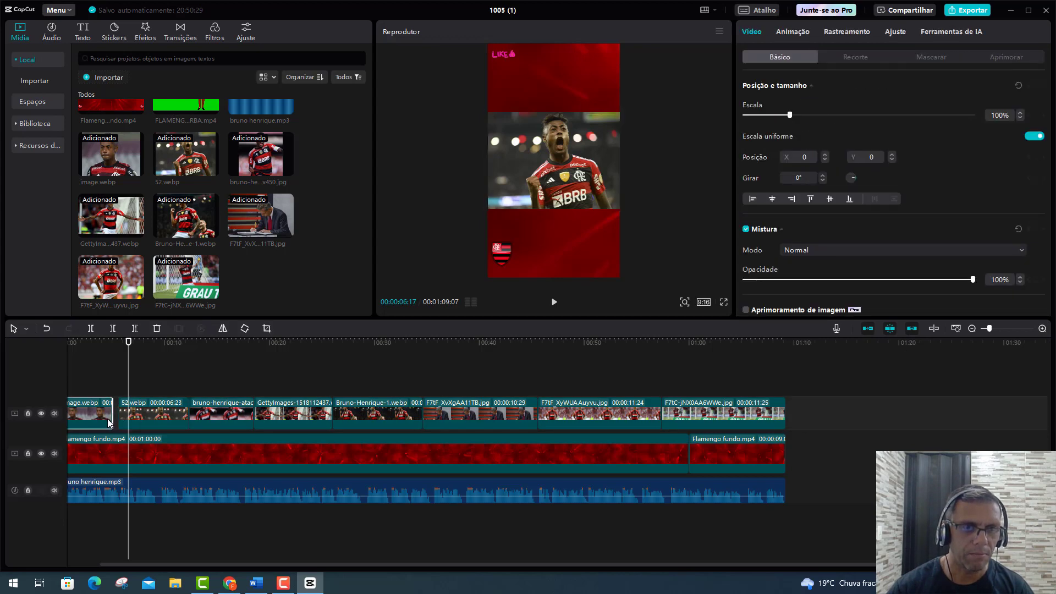
pyautogui.click(114, 422)
pyautogui.click(112, 422)
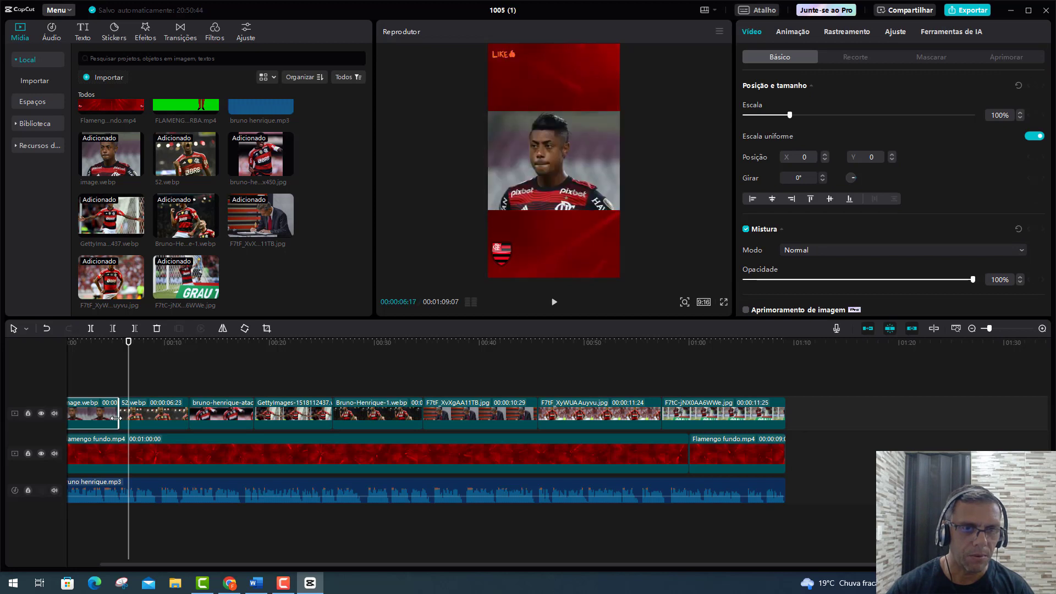
# Step: With all eight images selected and the playhead on 52.webp, move its picture up in the frame to about Y 487
pyautogui.click(179, 377)
pyautogui.click(180, 378)
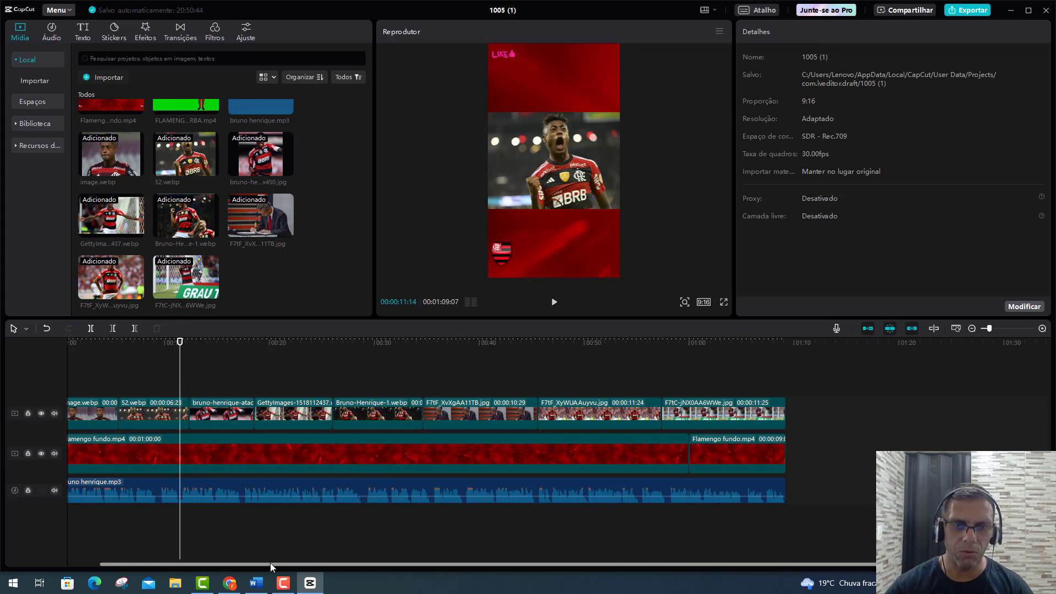
pyautogui.moveTo(268, 565); pyautogui.dragTo(229, 565)
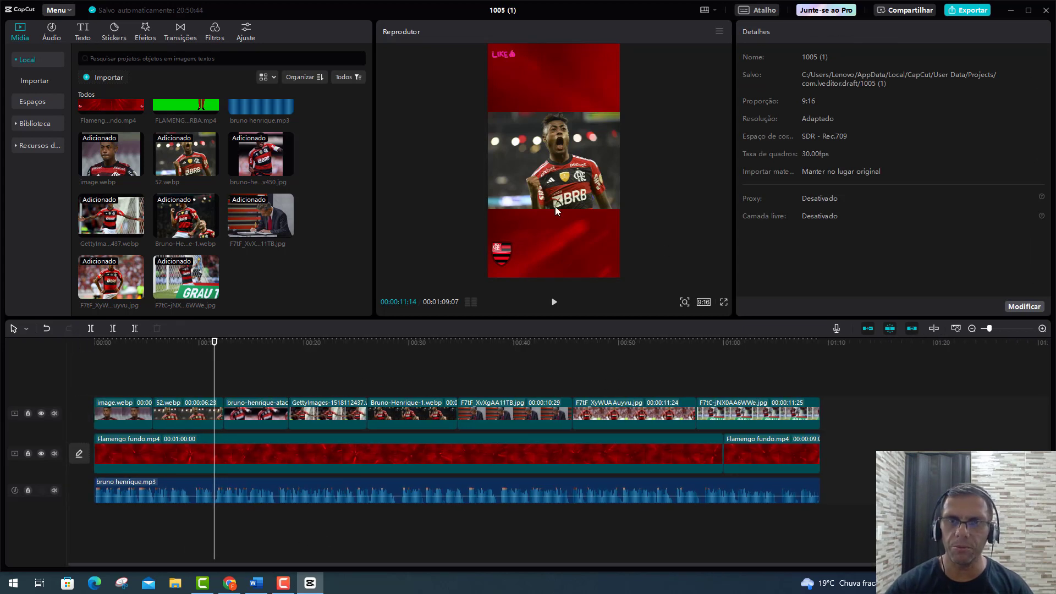
pyautogui.moveTo(828, 368); pyautogui.dragTo(114, 413)
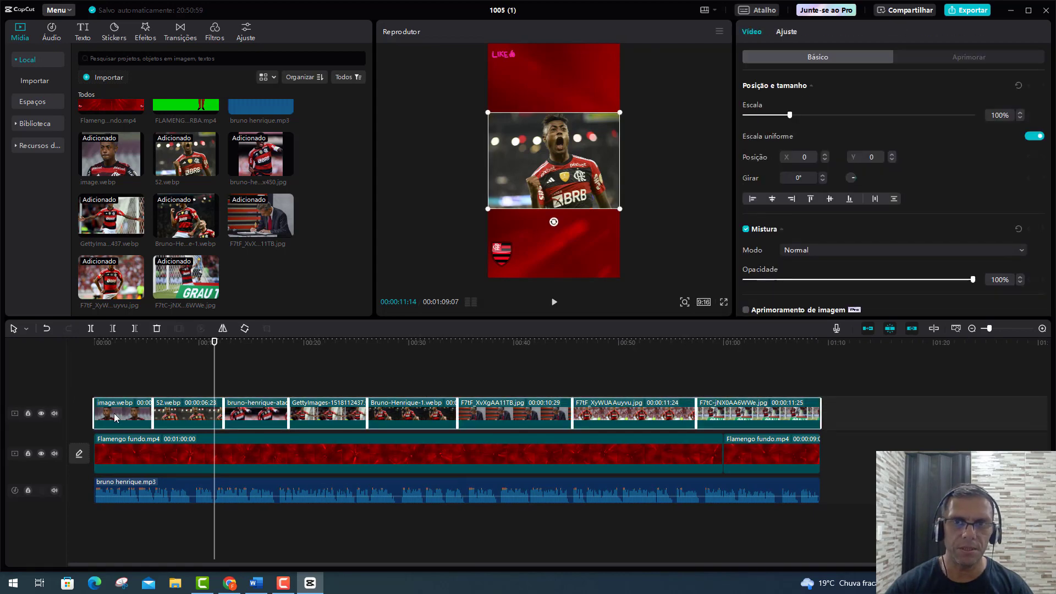
pyautogui.moveTo(549, 172); pyautogui.dragTo(548, 142)
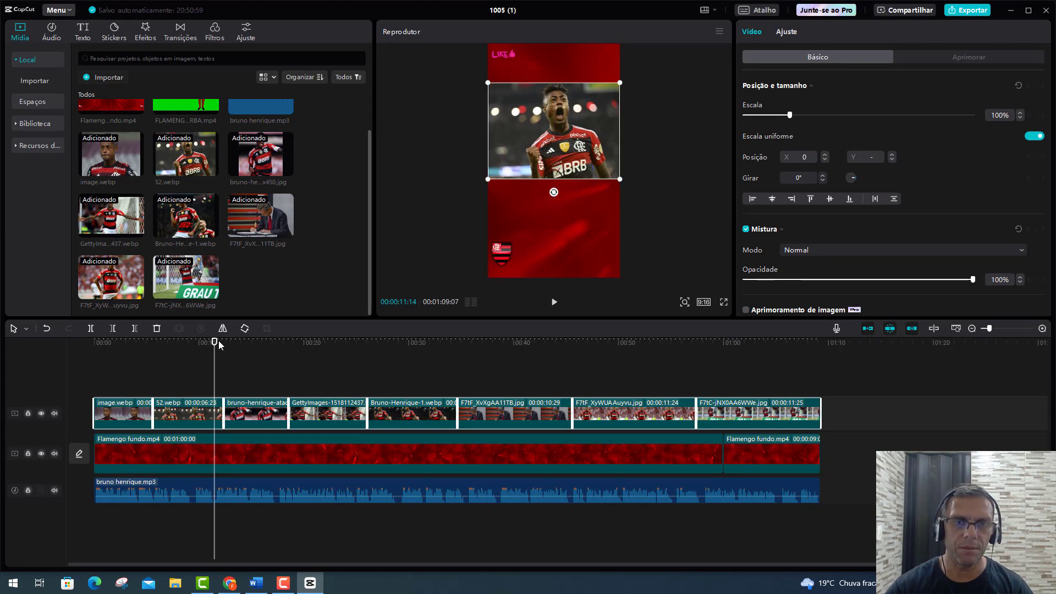
# Step: Play the timeline from the beginning to compare the vertical position of the first two images
pyautogui.moveTo(214, 342); pyautogui.dragTo(83, 370)
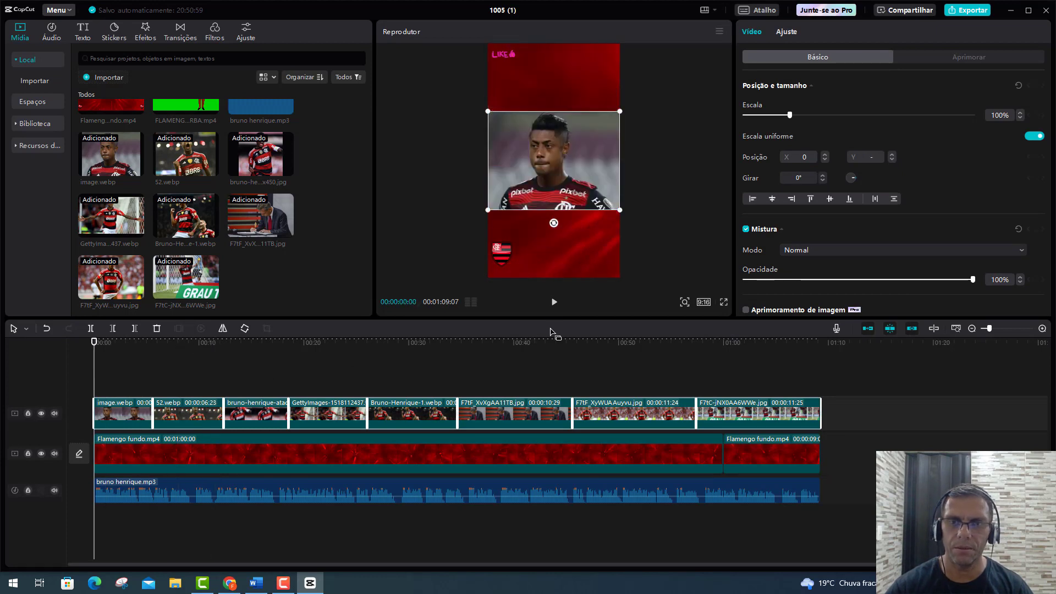
pyautogui.click(554, 303)
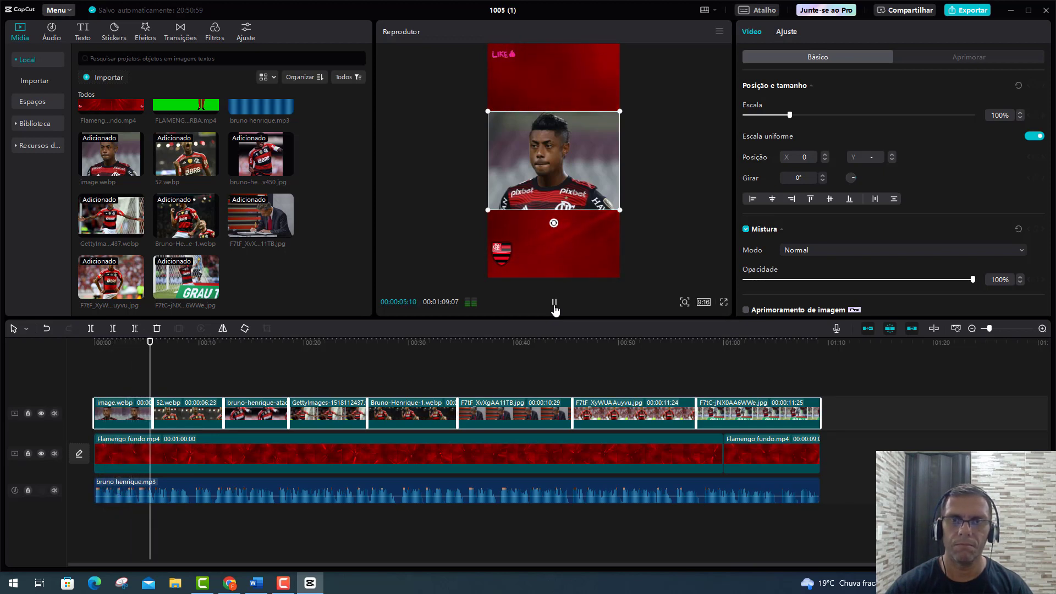
pyautogui.click(554, 303)
# Step: Move the first image, image.webp, up in the frame to about Y 361, keeping it horizontally centred
pyautogui.click(128, 414)
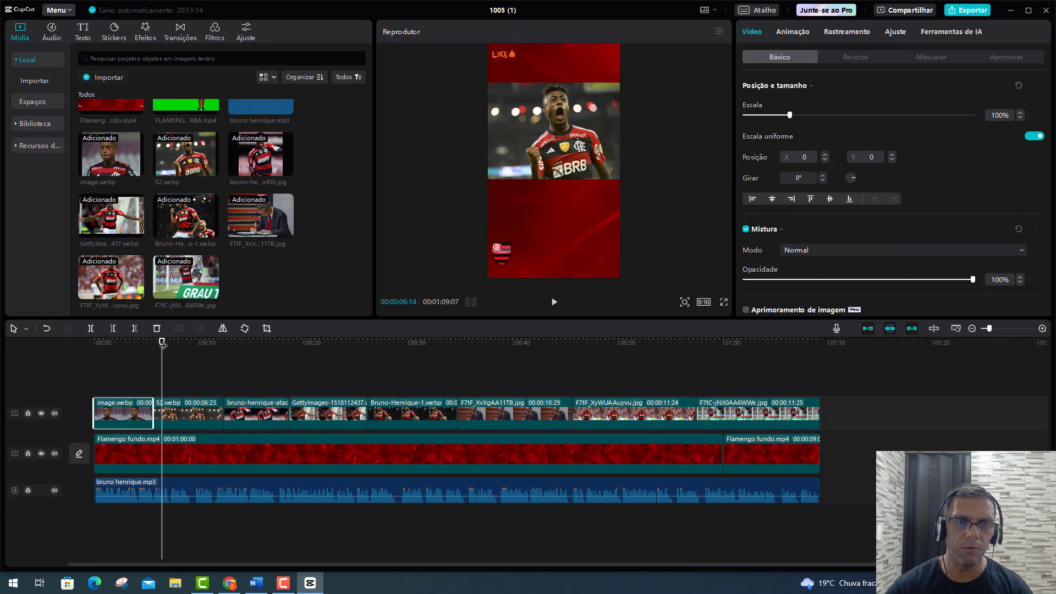
pyautogui.moveTo(162, 343); pyautogui.dragTo(141, 350)
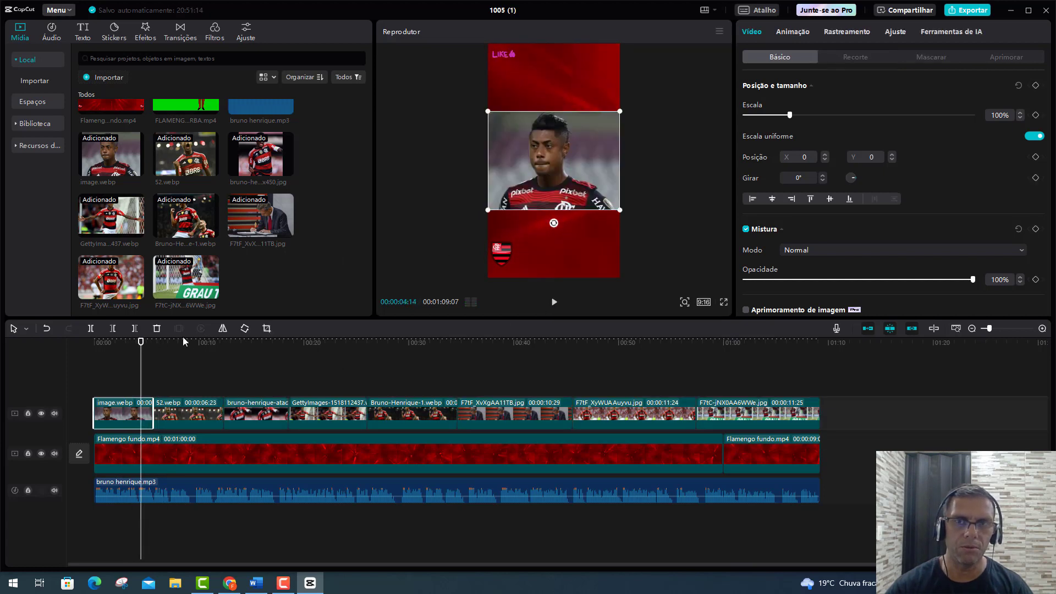
pyautogui.moveTo(566, 169); pyautogui.dragTo(566, 148)
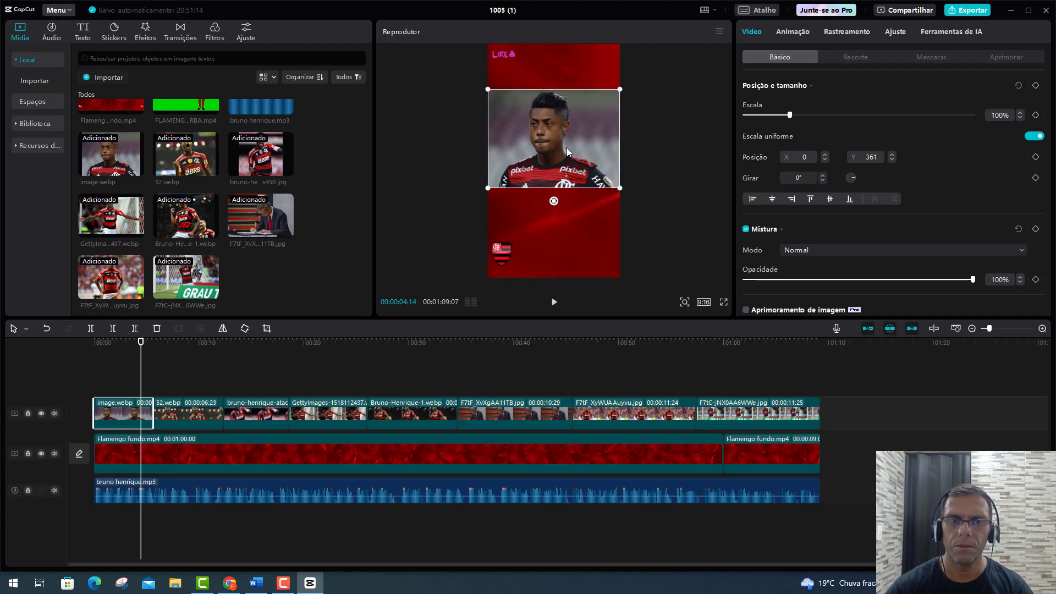
# Step: Scrub through the images to check their placement, and move the third image, the bruno-henrique picture at 00:16, slightly up in the frame
pyautogui.moveTo(142, 345); pyautogui.dragTo(697, 345)
pyautogui.moveTo(526, 351); pyautogui.dragTo(190, 348)
pyautogui.click(203, 406)
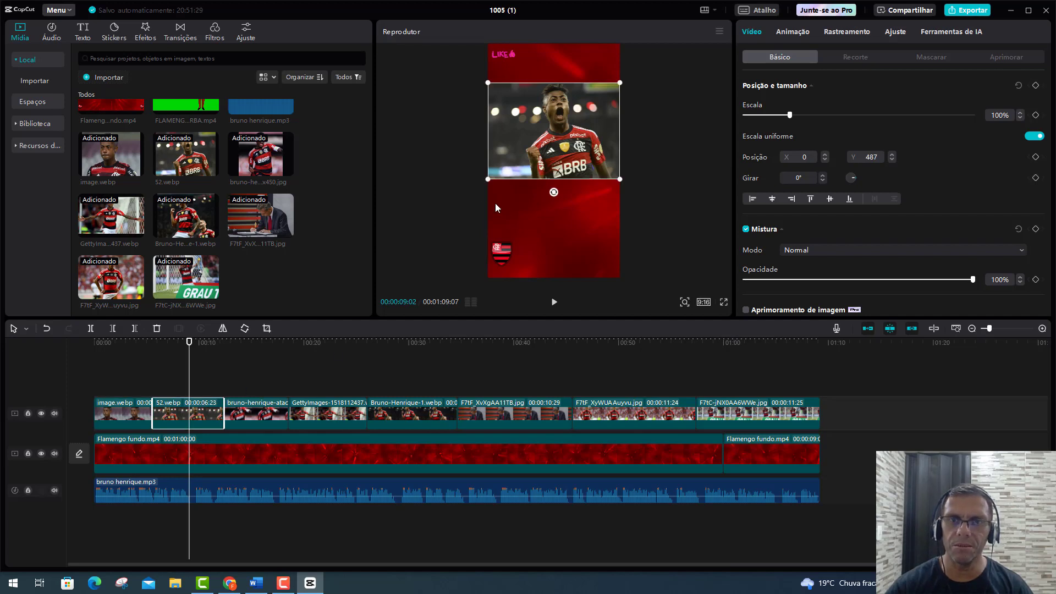
pyautogui.moveTo(191, 345); pyautogui.dragTo(262, 345)
pyautogui.moveTo(560, 202); pyautogui.dragTo(561, 181)
# Step: Enlarge the fourth image, the GettyImages picture, to about 176% and move it up to about Y 464
pyautogui.click(323, 412)
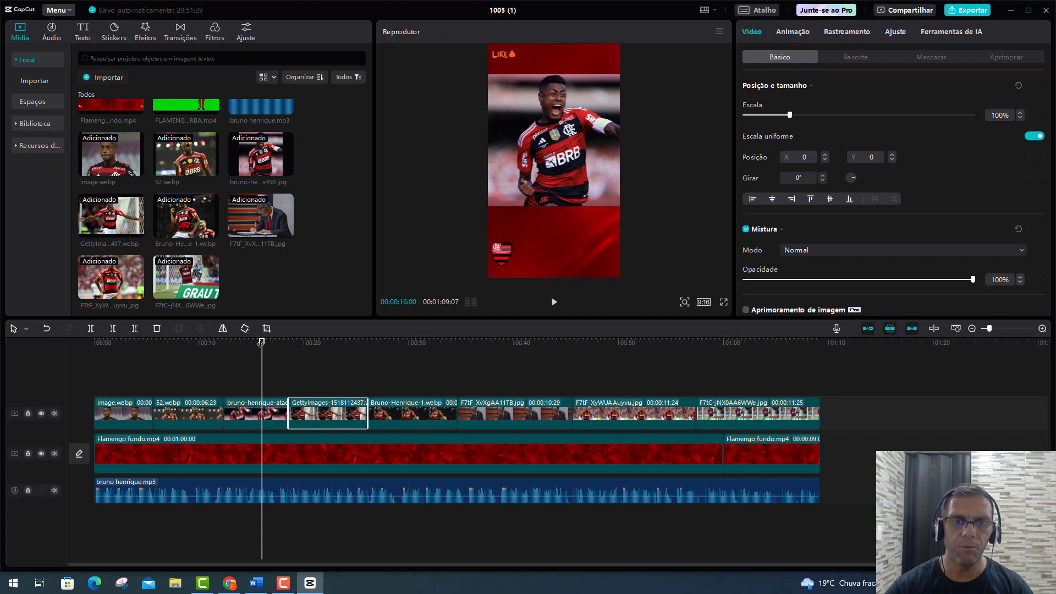
pyautogui.moveTo(260, 342); pyautogui.dragTo(314, 343)
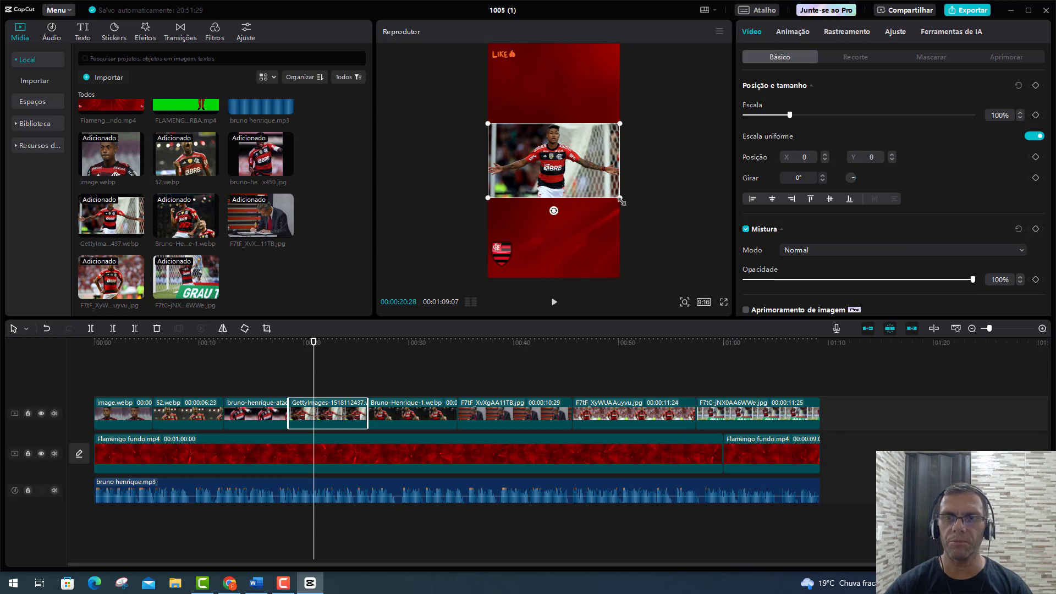
pyautogui.moveTo(620, 199); pyautogui.dragTo(670, 226)
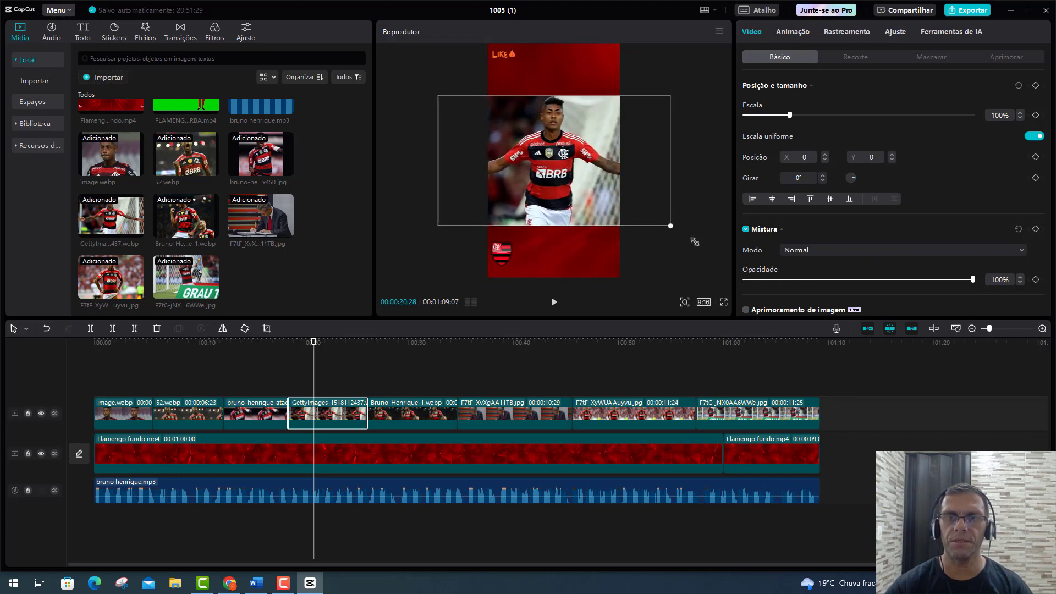
pyautogui.moveTo(570, 190); pyautogui.dragTo(568, 161)
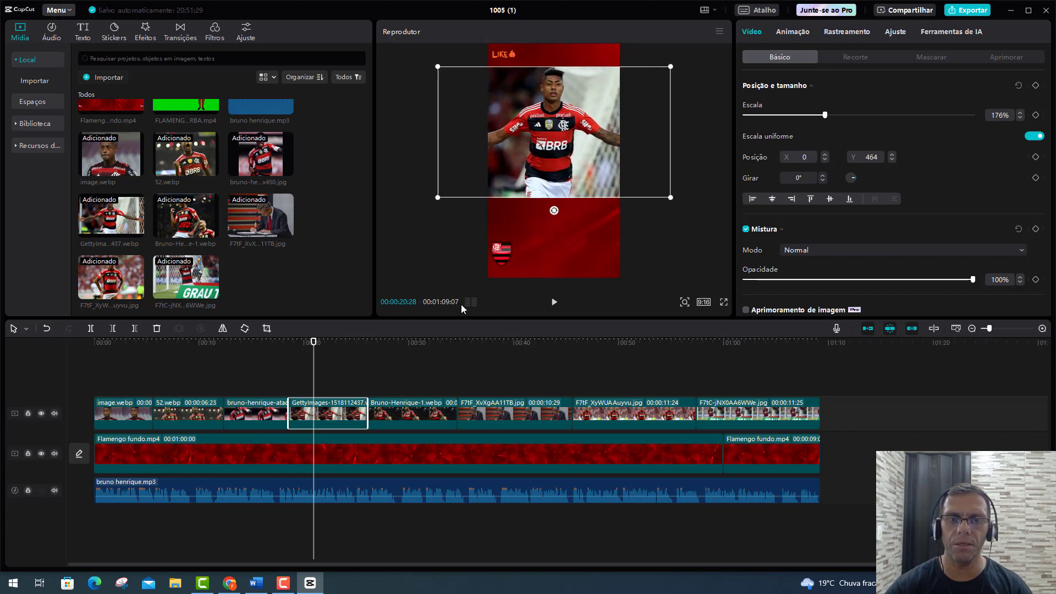
# Step: Scale the fifth image, Bruno-Henrique-1.webp, to about 138% and move it up to about Y 311
pyautogui.click(409, 414)
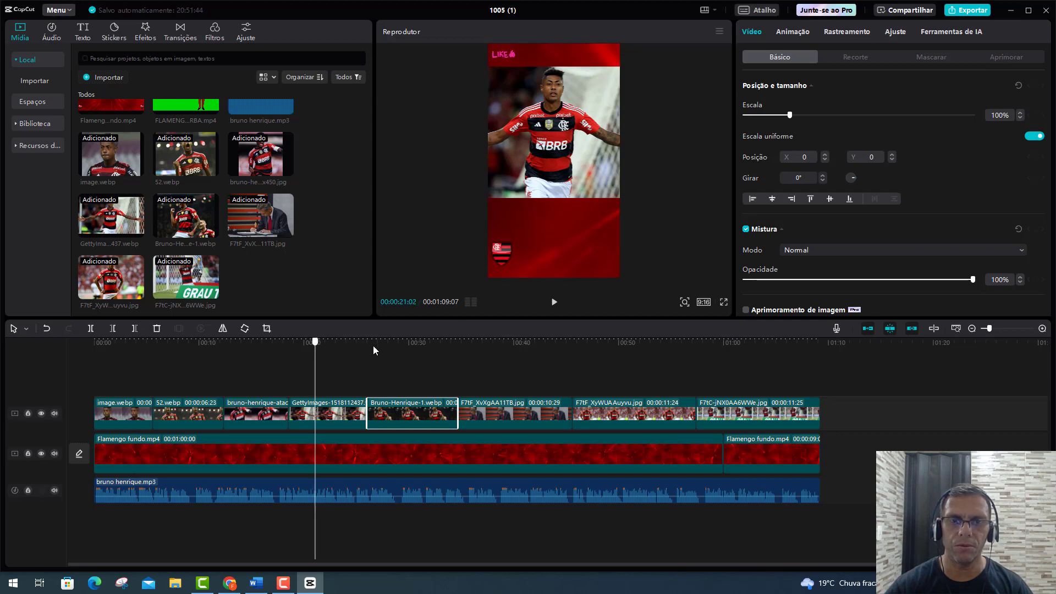
pyautogui.click(403, 357)
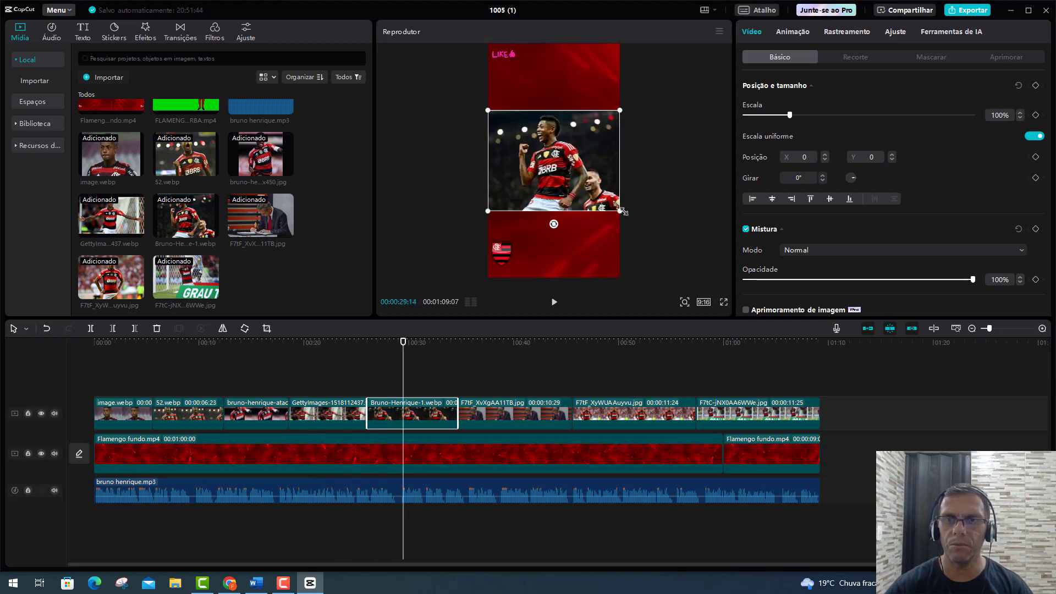
pyautogui.moveTo(621, 212); pyautogui.dragTo(647, 231)
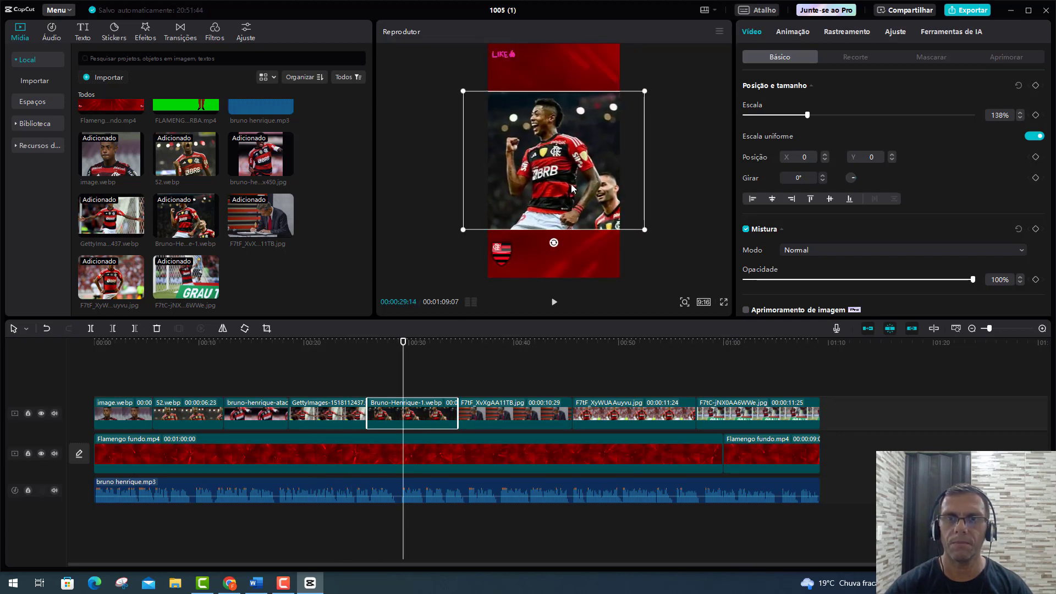
pyautogui.moveTo(571, 184); pyautogui.dragTo(570, 168)
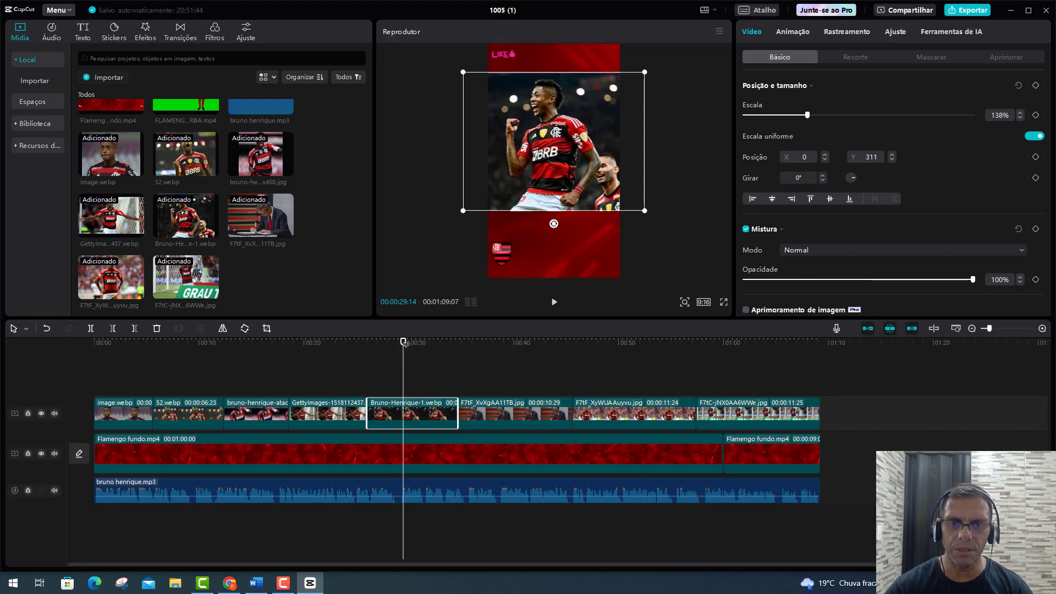
# Step: Enlarge the sixth image, the man signing a document, to about 150% and shift it up and left to about X -319
pyautogui.moveTo(405, 342); pyautogui.dragTo(491, 342)
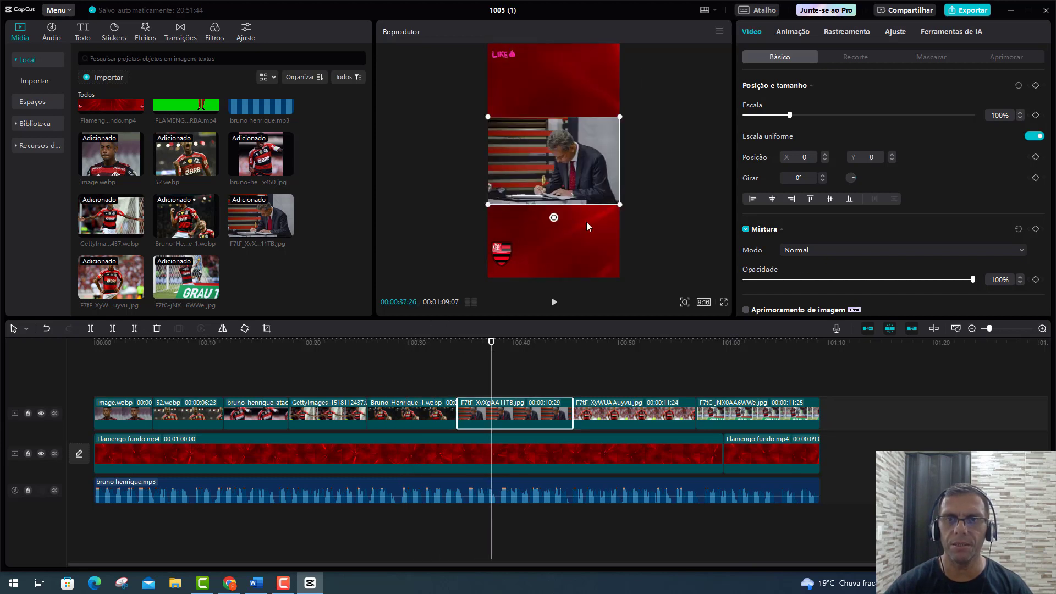
pyautogui.moveTo(621, 206); pyautogui.dragTo(653, 227)
pyautogui.moveTo(578, 195); pyautogui.dragTo(570, 166)
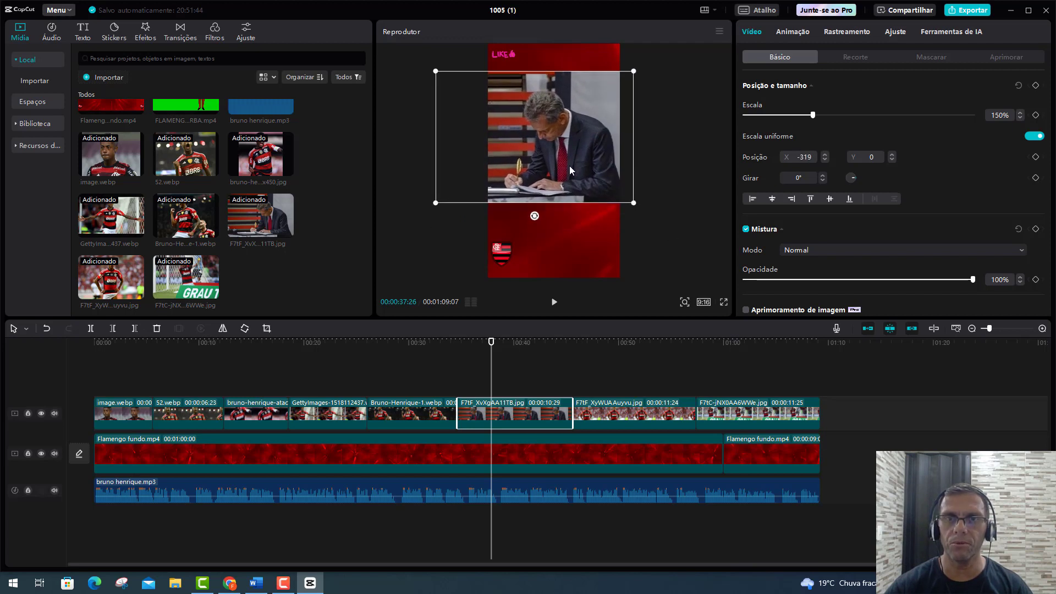
# Step: Enlarge the seventh image, F7tF_XyWUAAuyvu.jpg, to about 156% and move it up in the frame, keeping it horizontally centred
pyautogui.click(606, 420)
pyautogui.moveTo(491, 343); pyautogui.dragTo(624, 345)
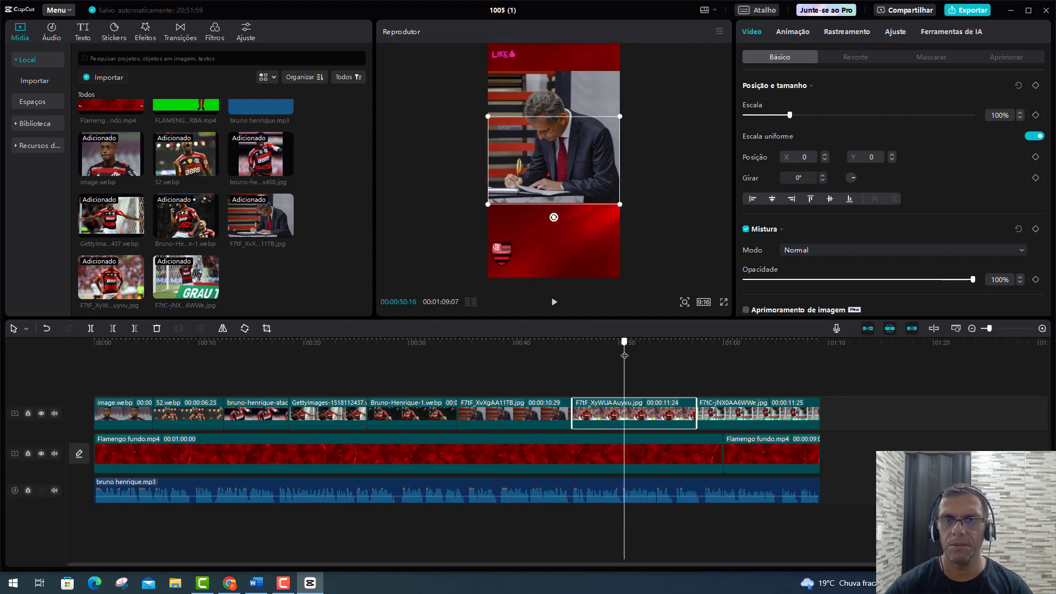
pyautogui.moveTo(620, 203); pyautogui.dragTo(571, 163)
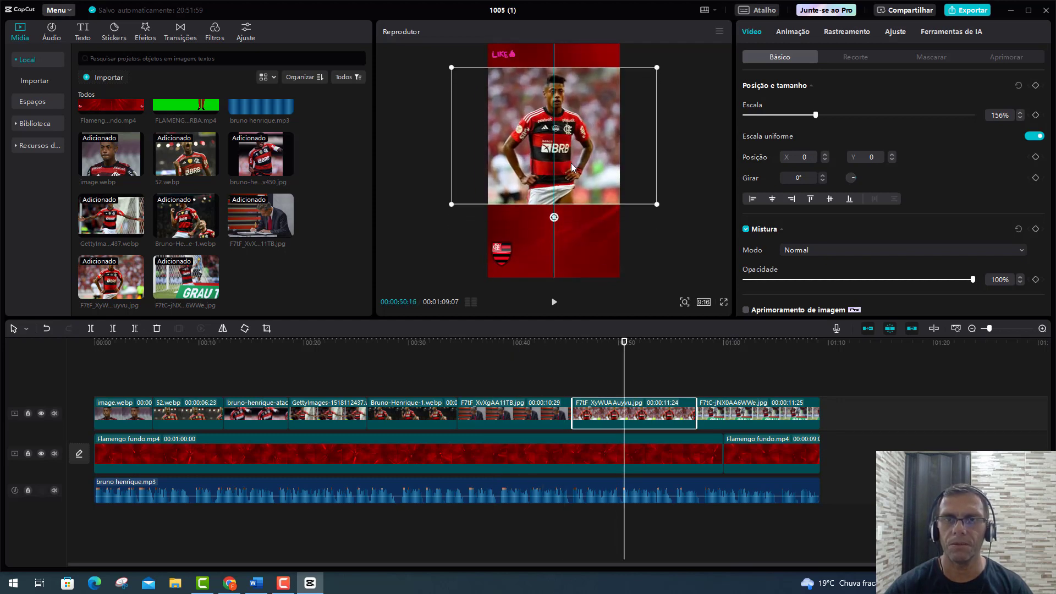
# Step: Scale the eighth image, F7tC-jNX0AA6WWe.jpg, to about 148% and move it up to about Y 460, keeping it horizontally centred
pyautogui.moveTo(624, 343); pyautogui.dragTo(724, 343)
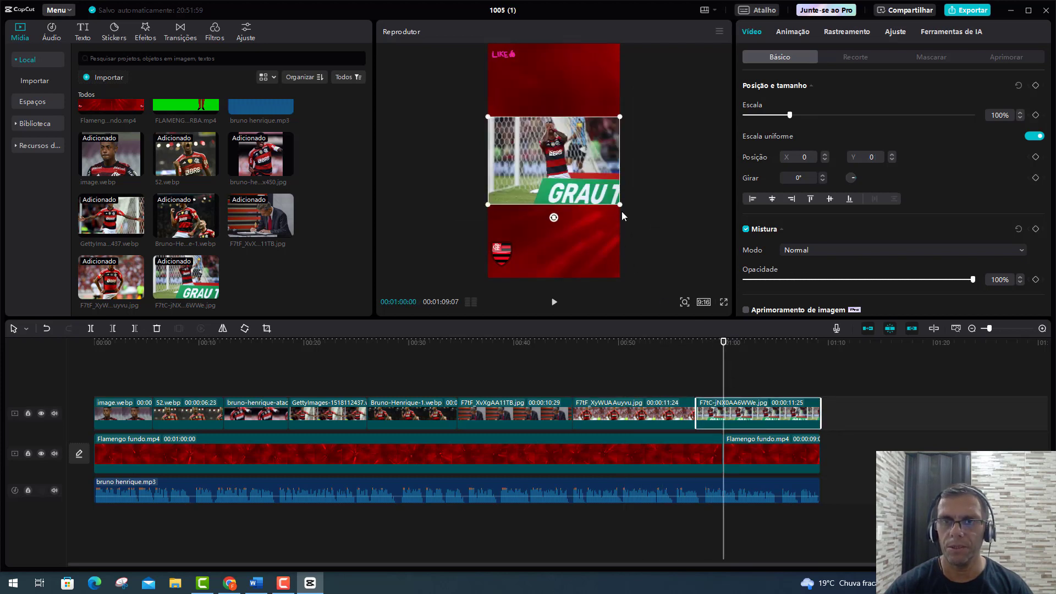
pyautogui.moveTo(622, 206); pyautogui.dragTo(690, 250)
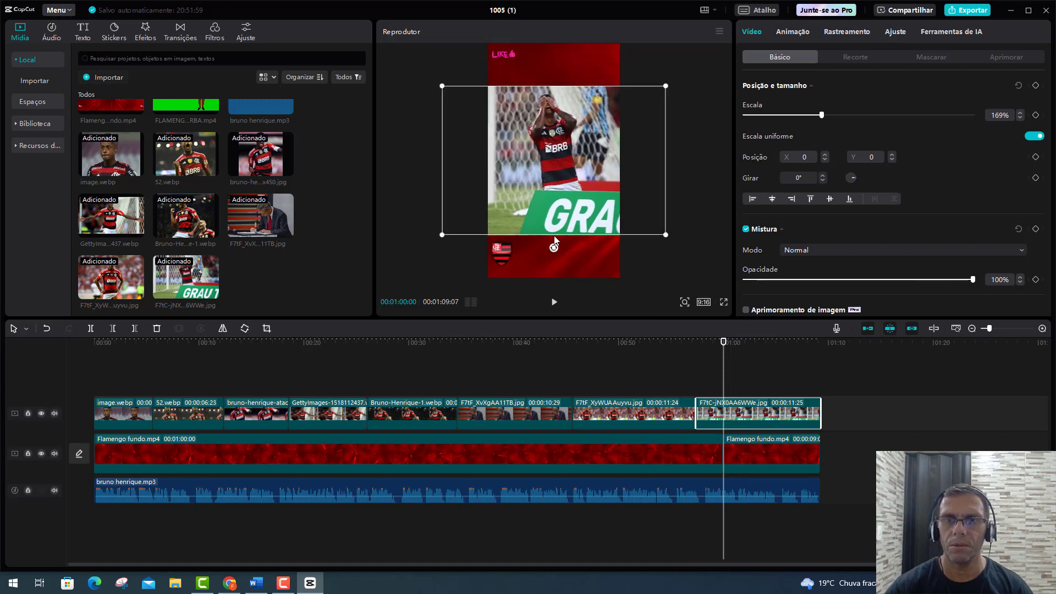
pyautogui.moveTo(552, 217); pyautogui.dragTo(554, 201)
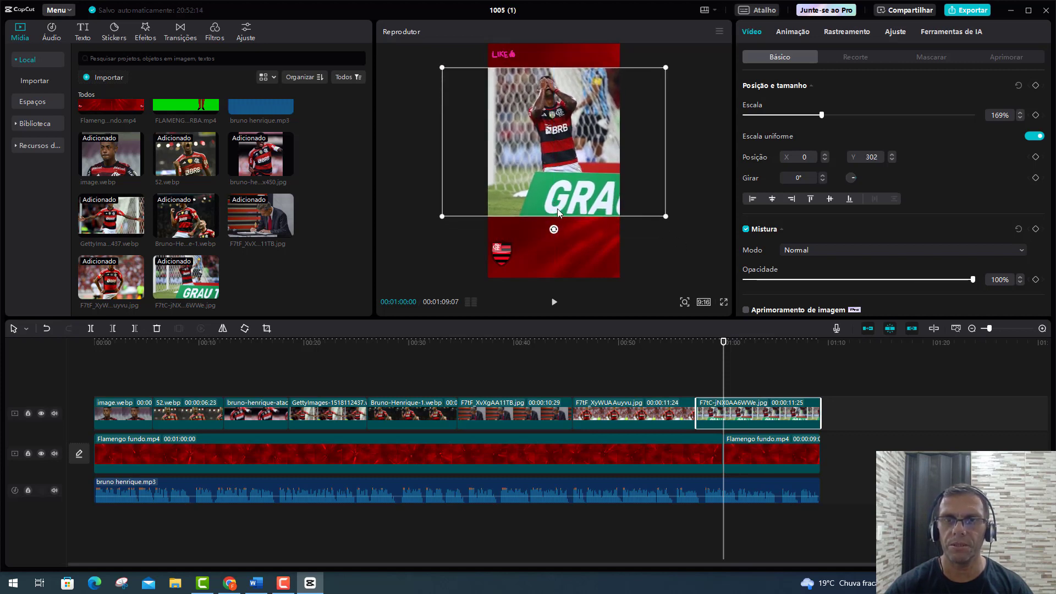
pyautogui.moveTo(666, 218); pyautogui.dragTo(649, 205)
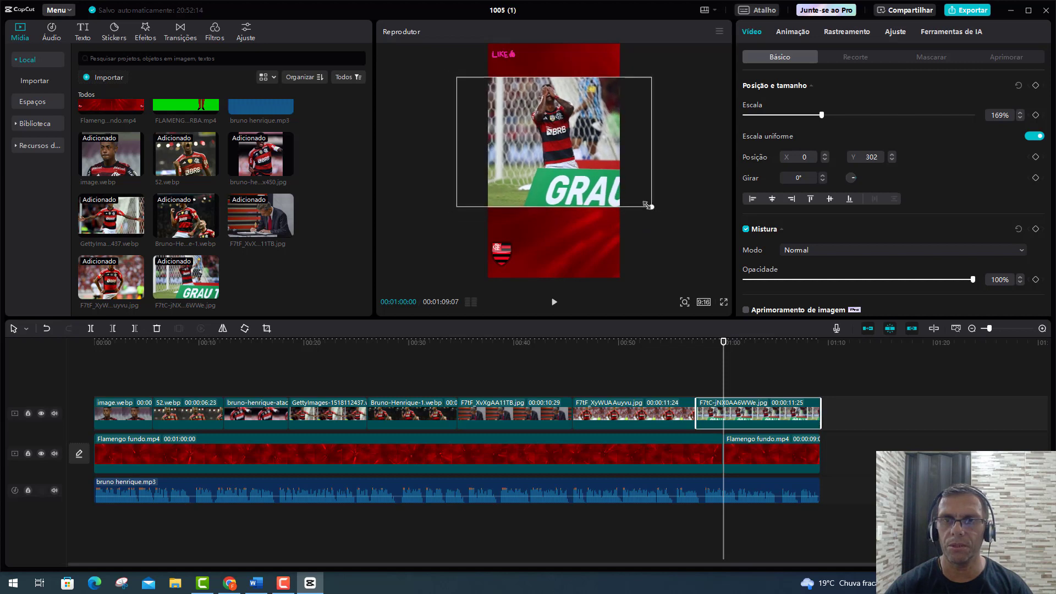
pyautogui.moveTo(559, 191); pyautogui.dragTo(559, 181)
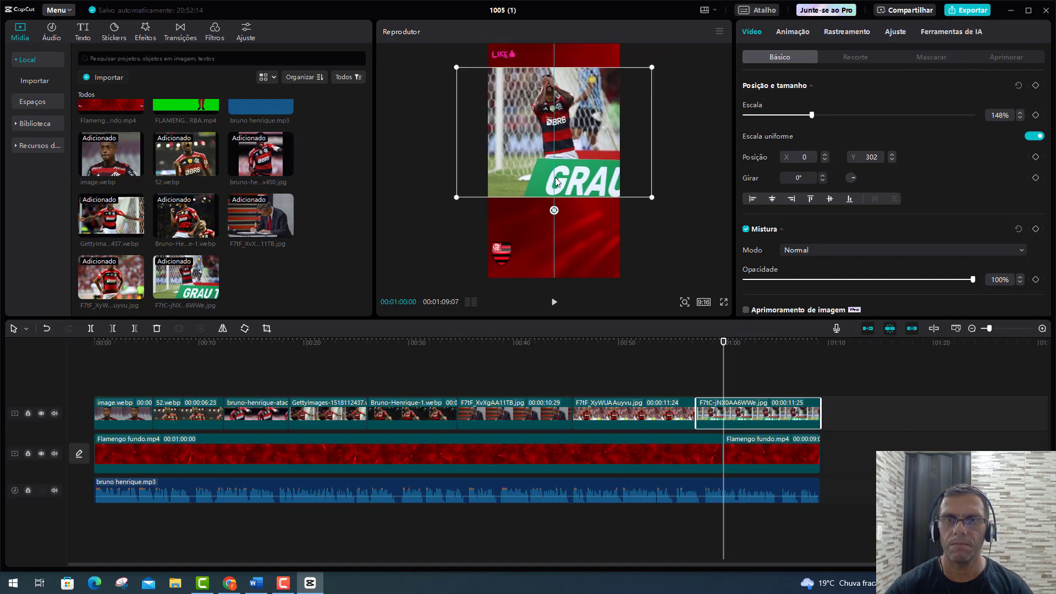
# Step: Enlarge the first image, image.webp, to about 117% and move it up to about Y 505
pyautogui.moveTo(724, 342); pyautogui.dragTo(121, 368)
pyautogui.click(137, 411)
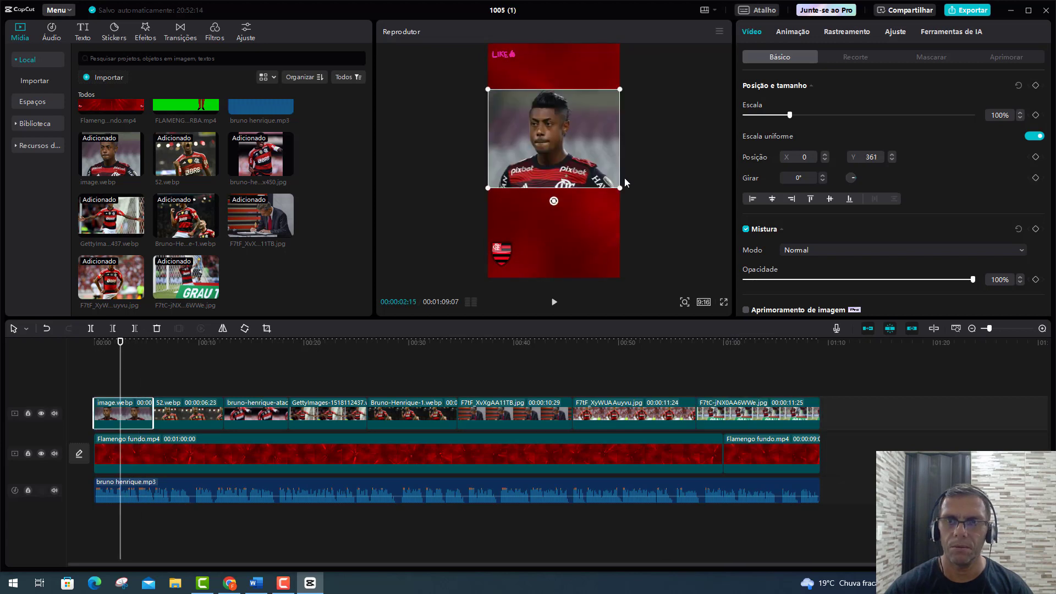
pyautogui.moveTo(621, 190); pyautogui.dragTo(633, 198)
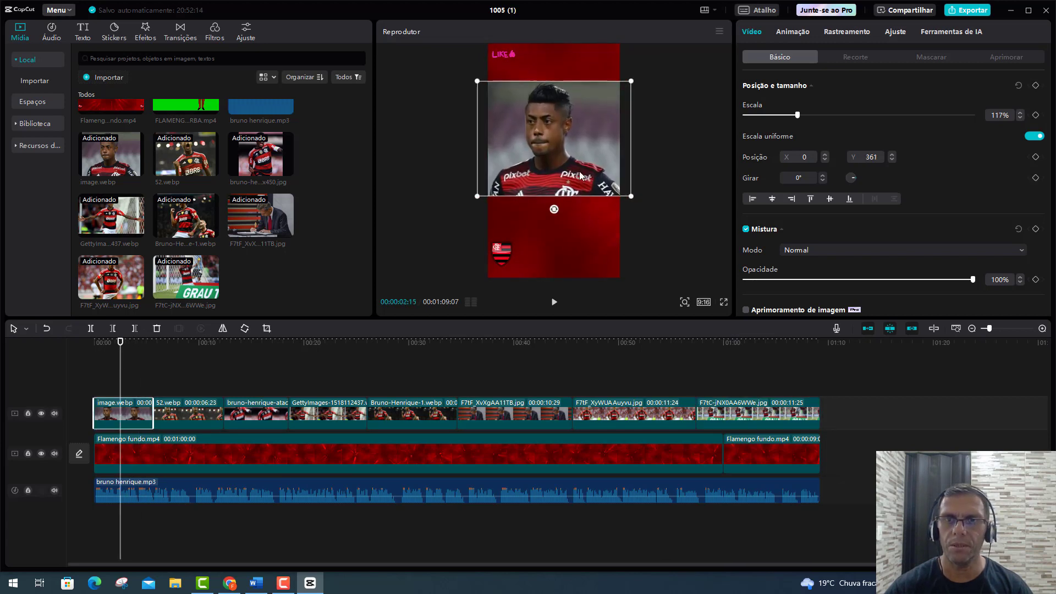
pyautogui.moveTo(579, 171); pyautogui.dragTo(570, 152)
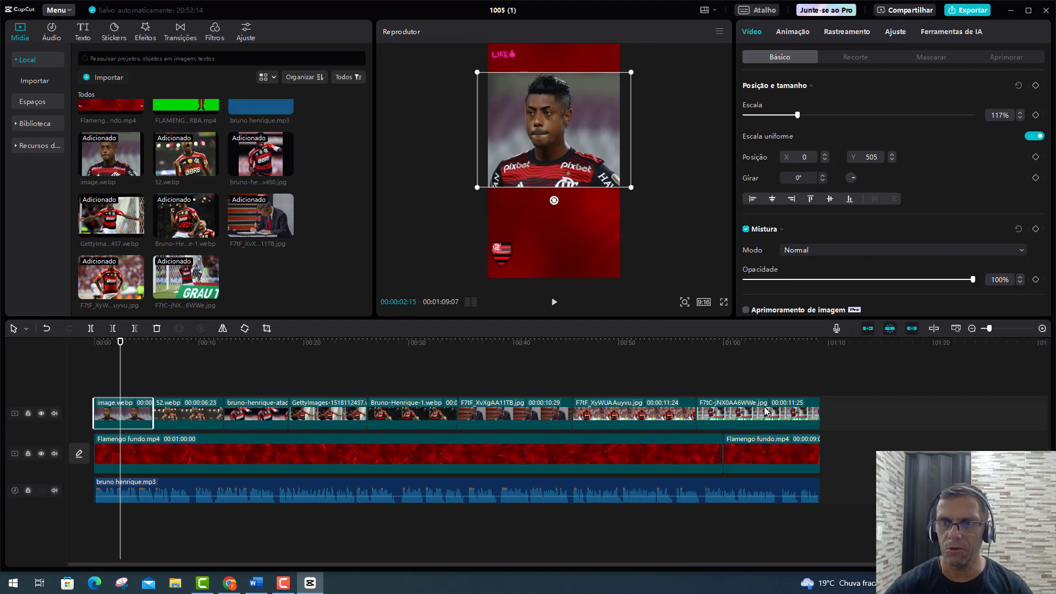
# Step: Move the F7tC-jNX0AA6WWe.jpg clip directly after image.webp, shifting the other image clips later to make room, and shorten it
pyautogui.moveTo(765, 412); pyautogui.dragTo(144, 388)
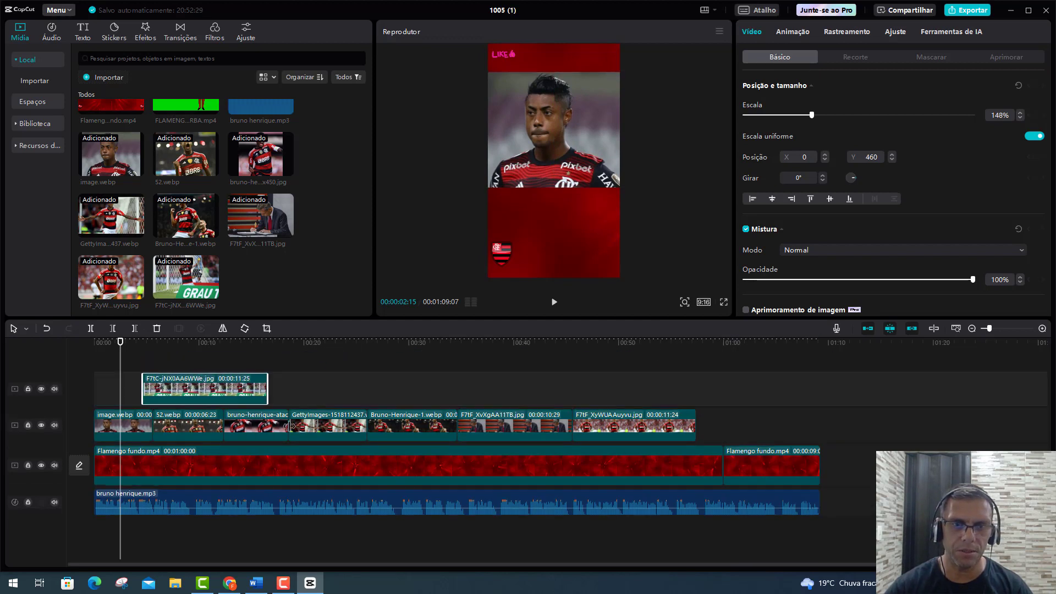
pyautogui.moveTo(607, 437); pyautogui.dragTo(736, 437)
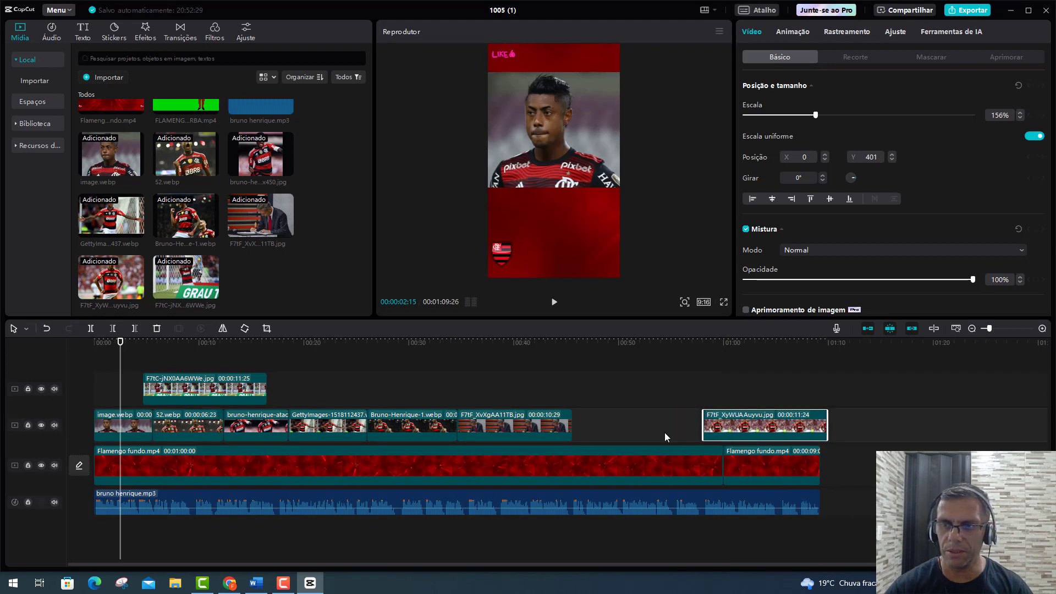
pyautogui.moveTo(542, 429); pyautogui.dragTo(688, 393)
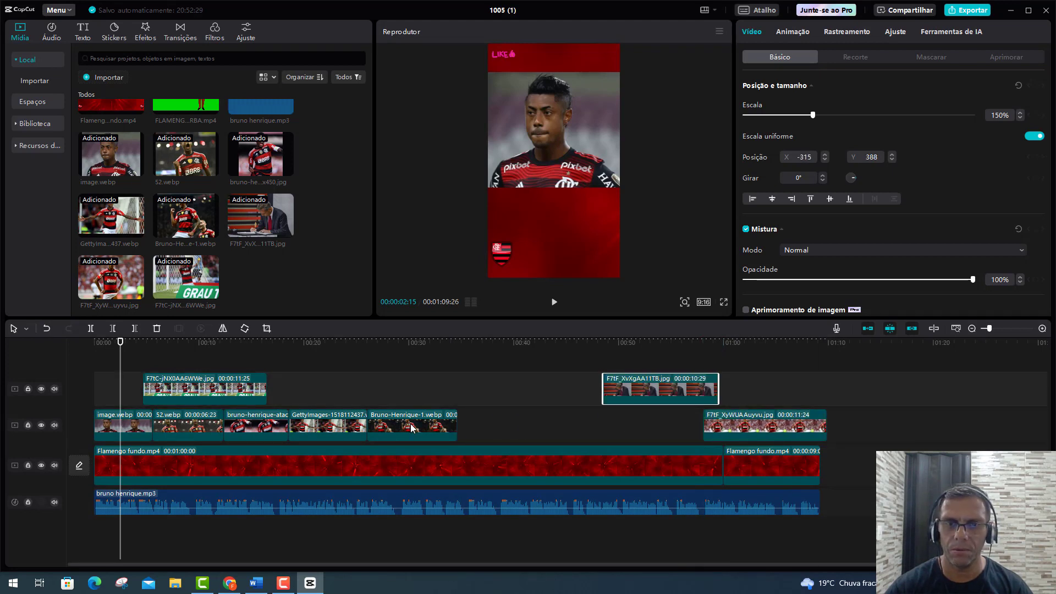
pyautogui.moveTo(432, 430); pyautogui.dragTo(551, 430)
pyautogui.moveTo(332, 432); pyautogui.dragTo(449, 432)
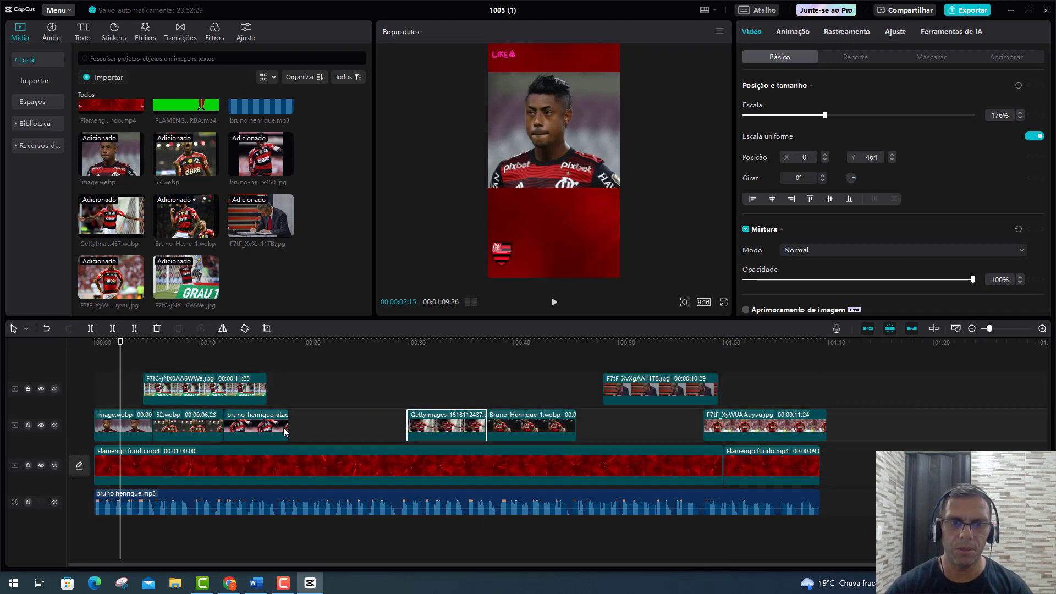
pyautogui.moveTo(284, 432); pyautogui.dragTo(347, 434)
pyautogui.moveTo(189, 428); pyautogui.dragTo(335, 400)
pyautogui.moveTo(222, 395); pyautogui.dragTo(229, 436)
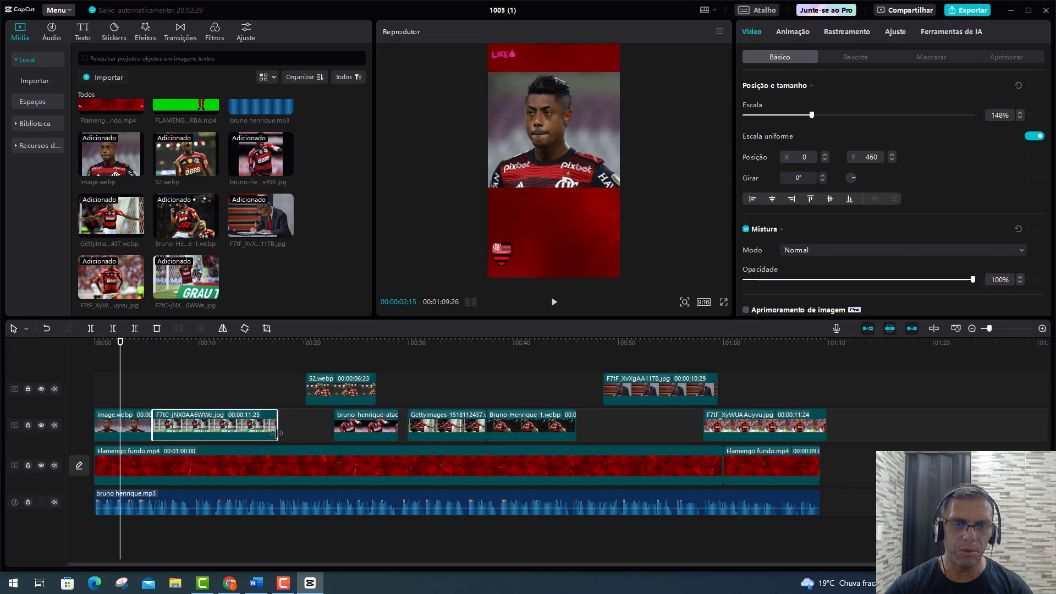
pyautogui.moveTo(242, 434); pyautogui.dragTo(226, 434)
# Step: Close the gaps between the remaining image clips in their original order and extend the last one to 00:00:16:01, ending with the narration
pyautogui.moveTo(331, 402); pyautogui.dragTo(263, 433)
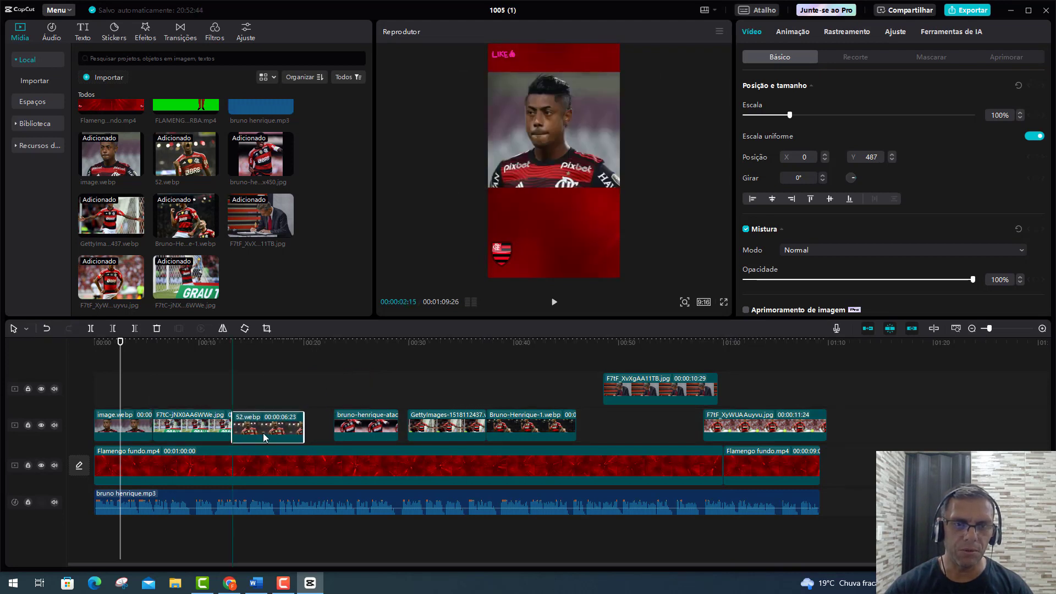
pyautogui.moveTo(356, 427); pyautogui.dragTo(335, 430)
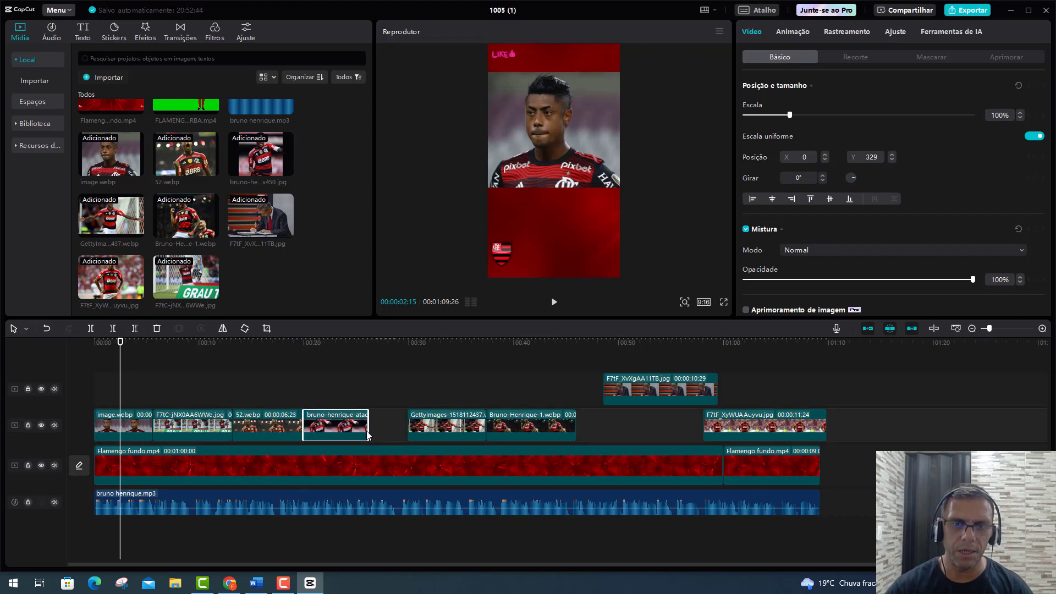
pyautogui.moveTo(445, 434); pyautogui.dragTo(404, 434)
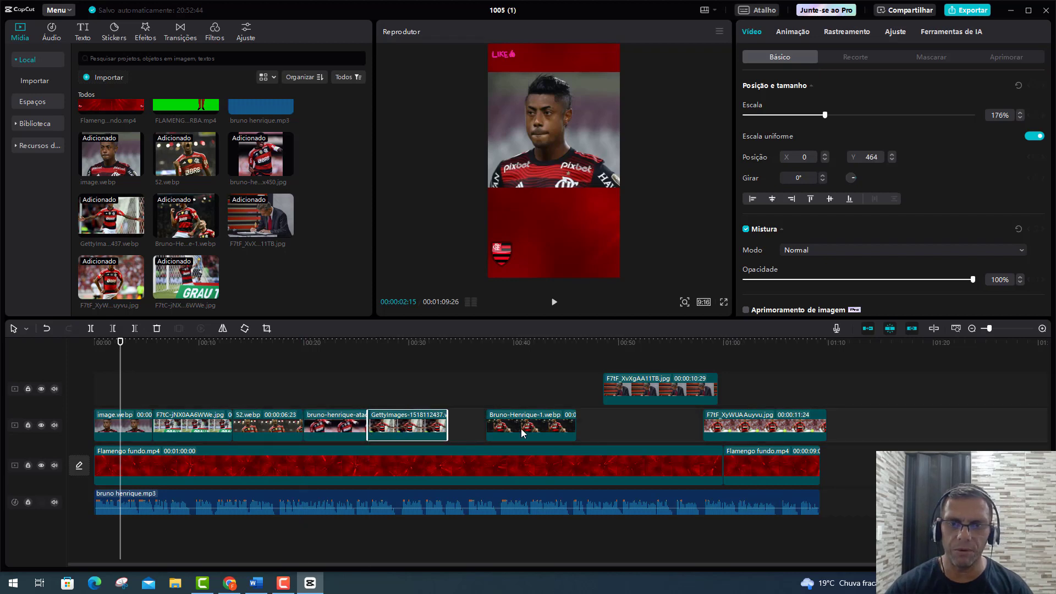
pyautogui.moveTo(505, 432); pyautogui.dragTo(465, 433)
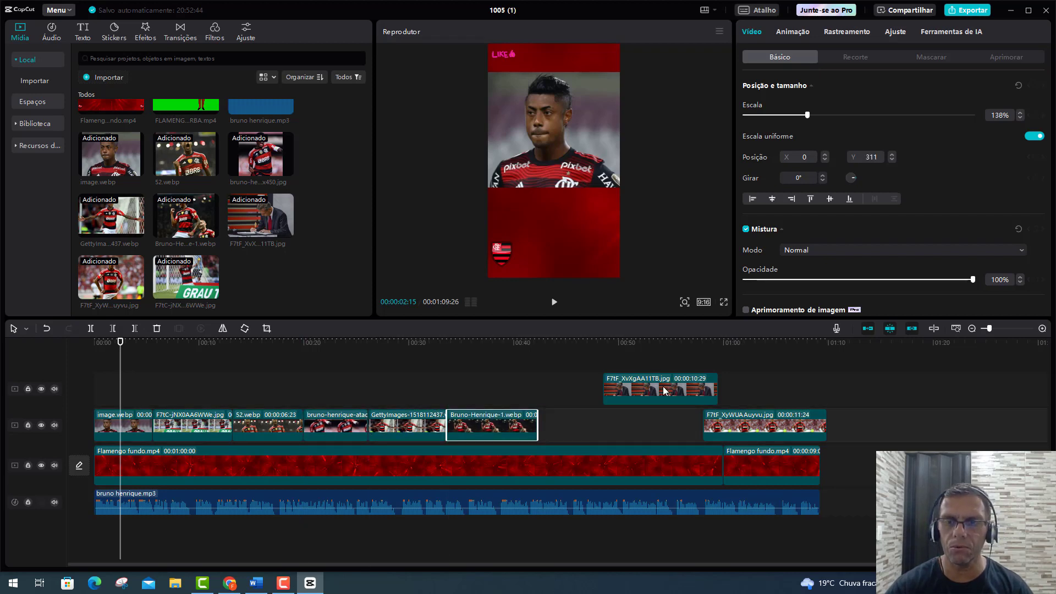
pyautogui.moveTo(663, 391); pyautogui.dragTo(605, 425)
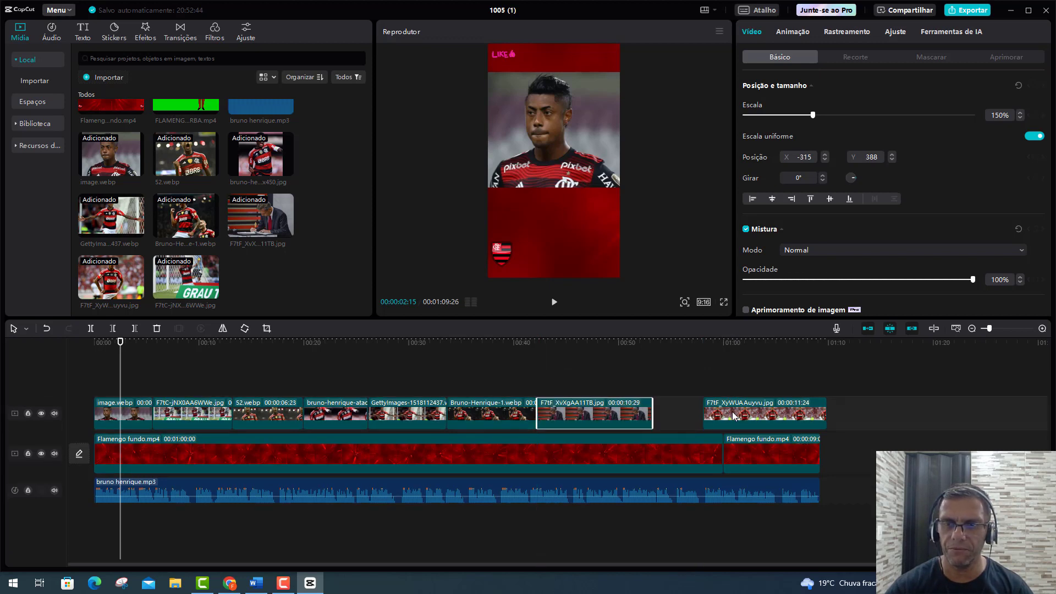
pyautogui.moveTo(734, 416); pyautogui.dragTo(650, 416)
# Step: Apply the first "Sacu...ente" entrance animation to image.webp and set its duration to about 4.3 s
pyautogui.click(609, 387)
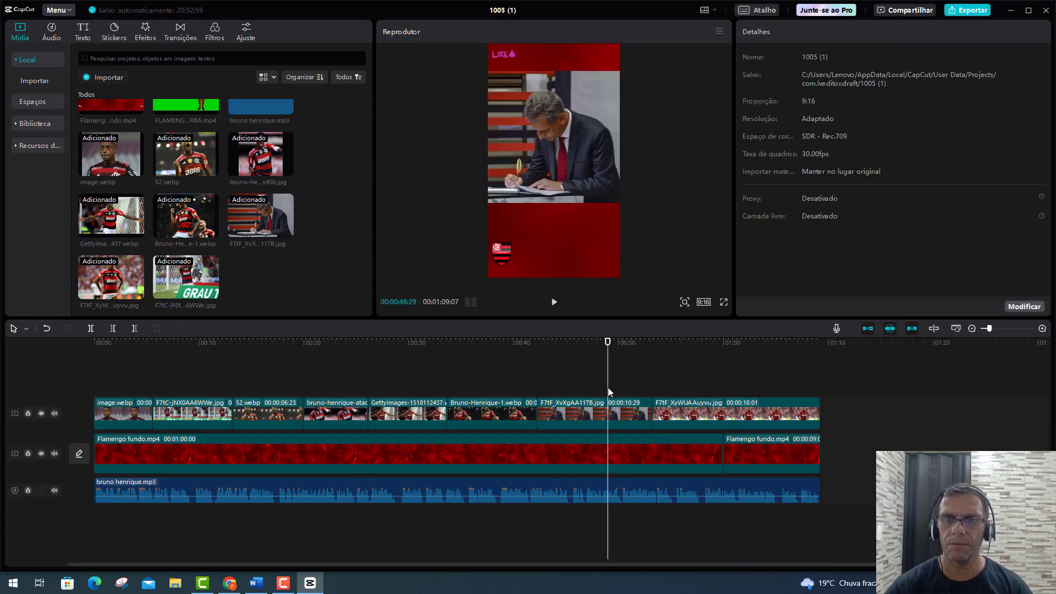
pyautogui.moveTo(608, 344); pyautogui.dragTo(113, 369)
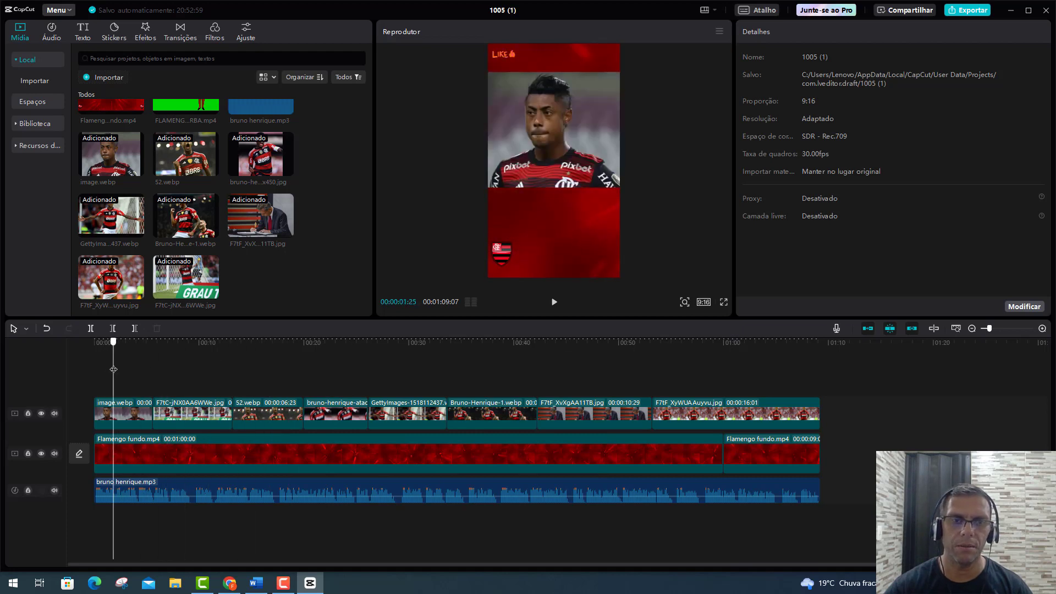
pyautogui.click(127, 414)
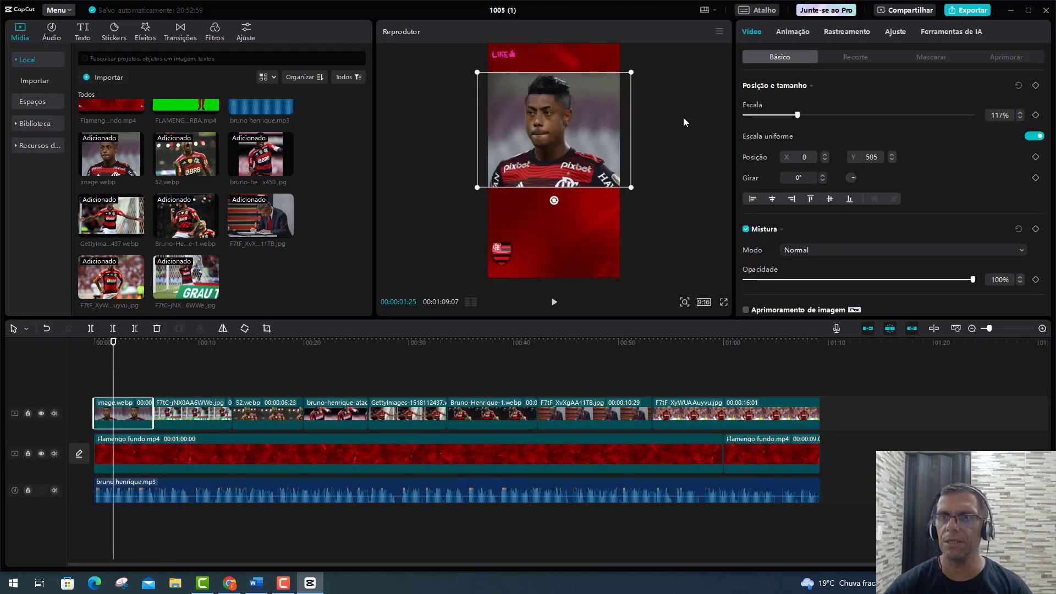
pyautogui.click(794, 32)
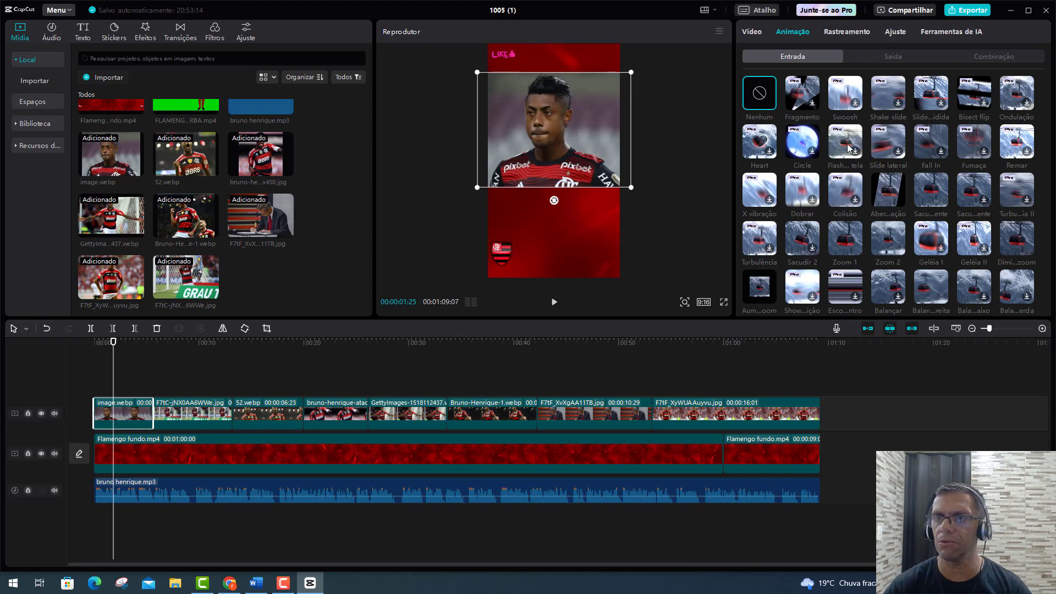
pyautogui.click(931, 194)
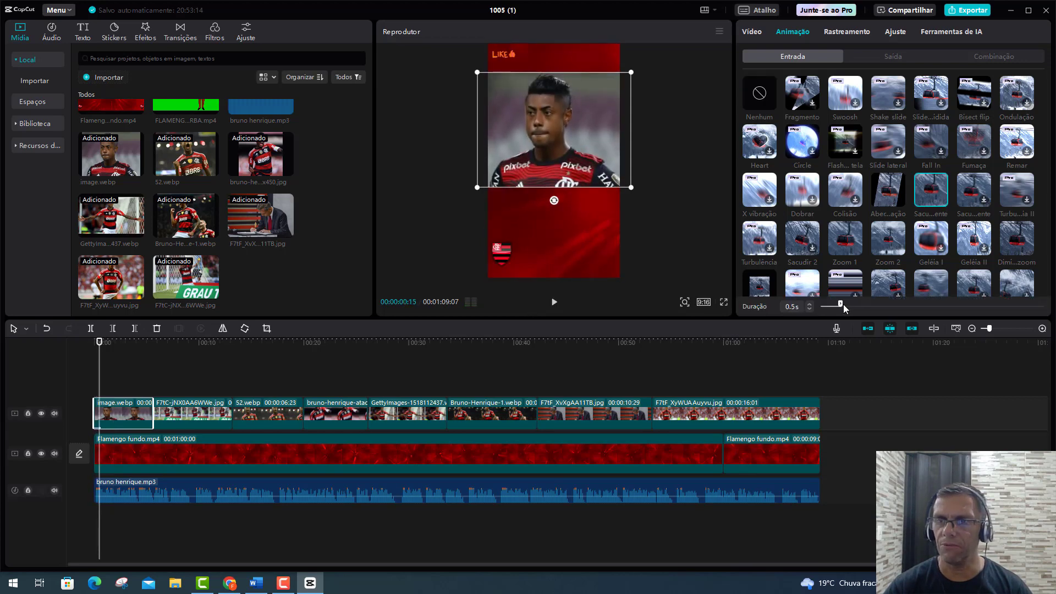
pyautogui.moveTo(843, 305); pyautogui.dragTo(975, 311)
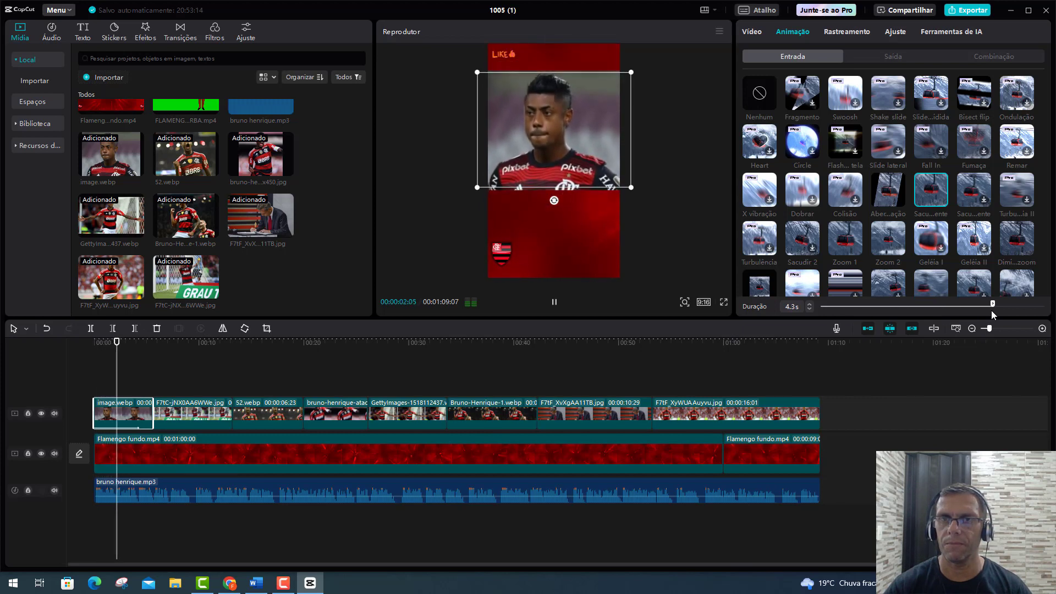
# Step: Apply the Zoom 1 entrance animation to the F7tC-jNX0AA6WWe.jpg clip and lengthen it to cover most of the clip
pyautogui.click(218, 417)
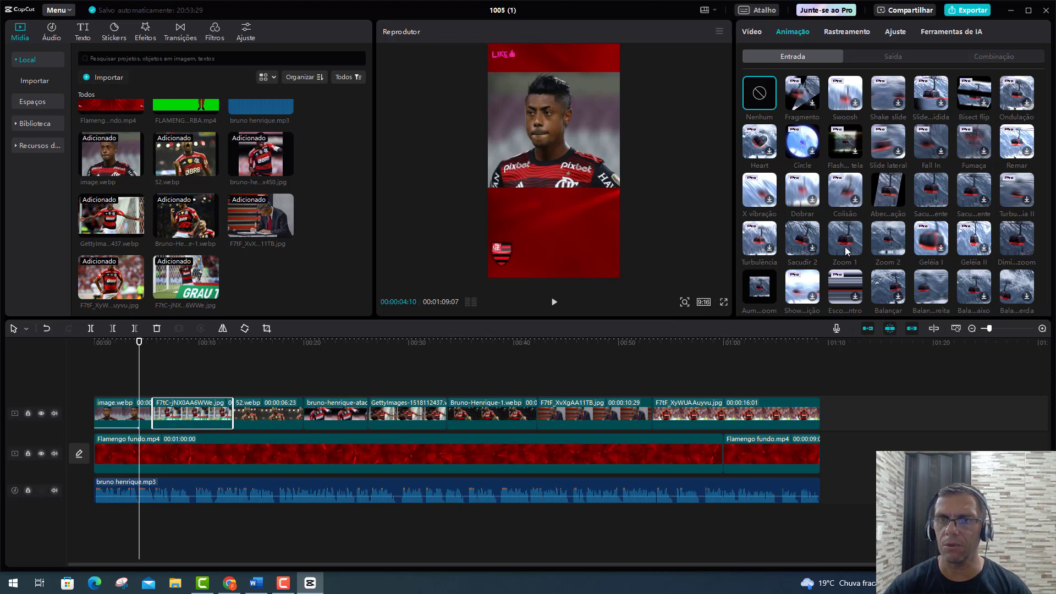
pyautogui.click(177, 346)
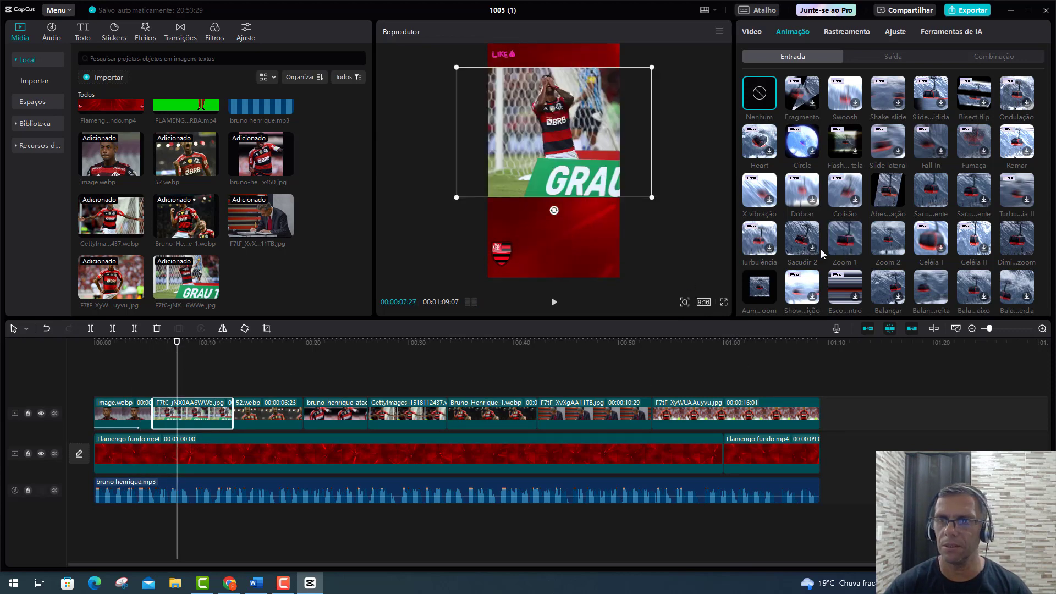
pyautogui.click(846, 250)
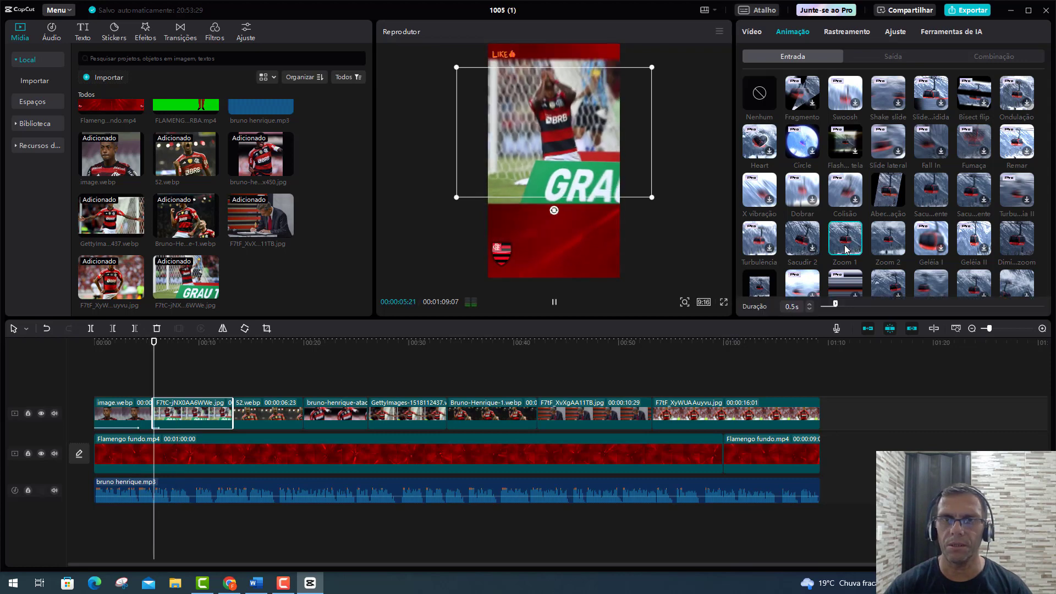
pyautogui.moveTo(910, 305); pyautogui.dragTo(986, 305)
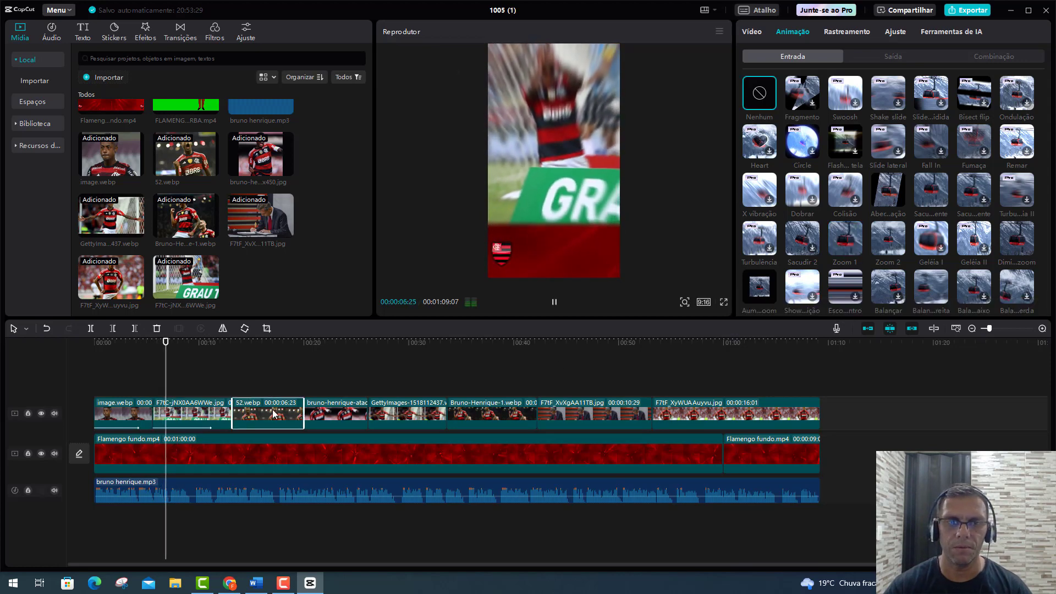
# Step: Apply the "Dimi...zoom" entrance animation to the 52.webp clip and lengthen it to cover most of the clip
pyautogui.click(276, 381)
pyautogui.click(281, 414)
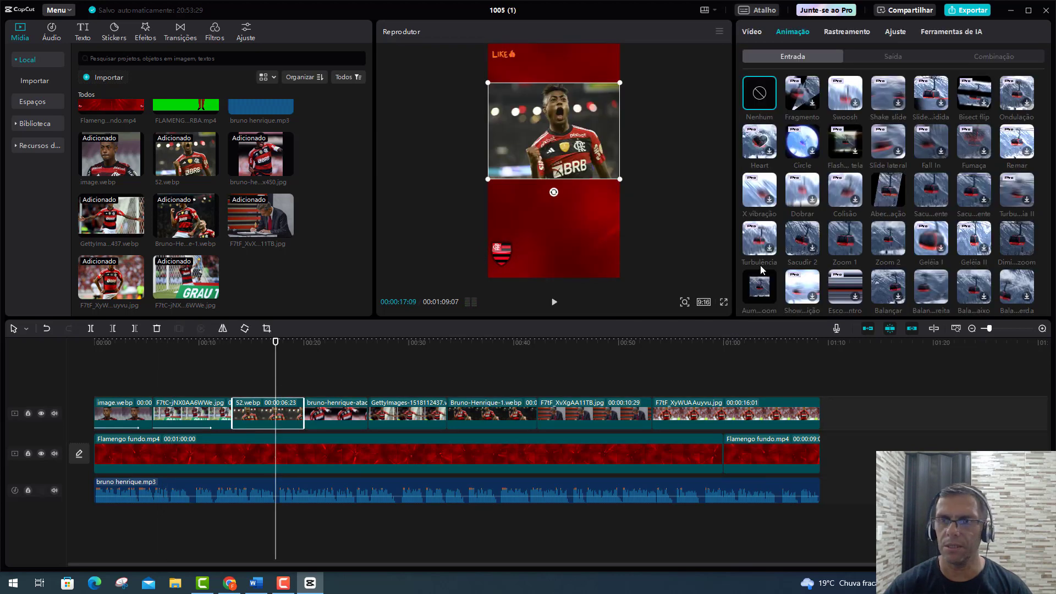
pyautogui.scroll(-1, 980, 237)
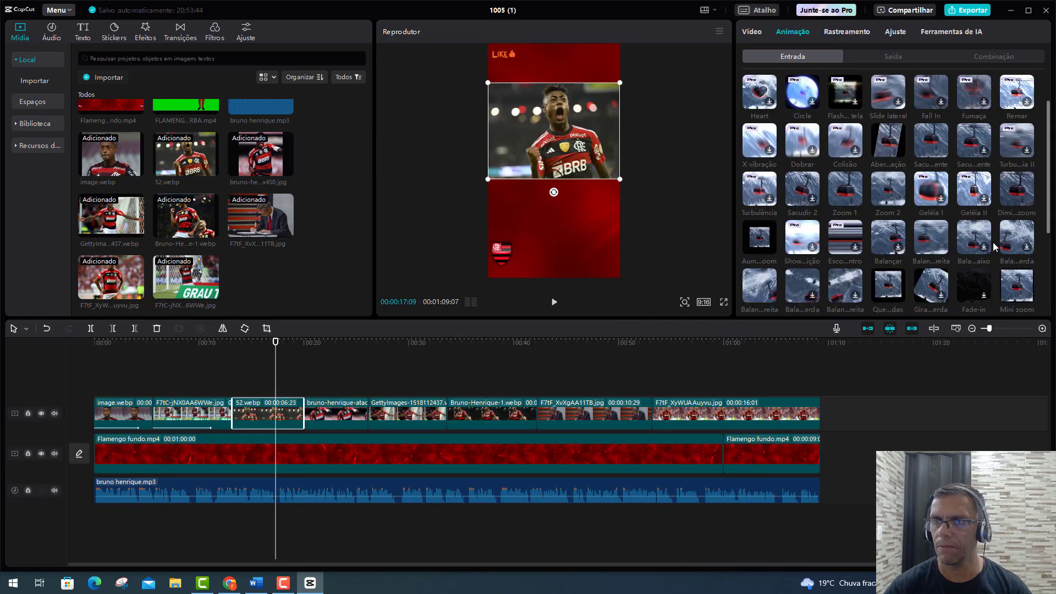
pyautogui.click(1018, 190)
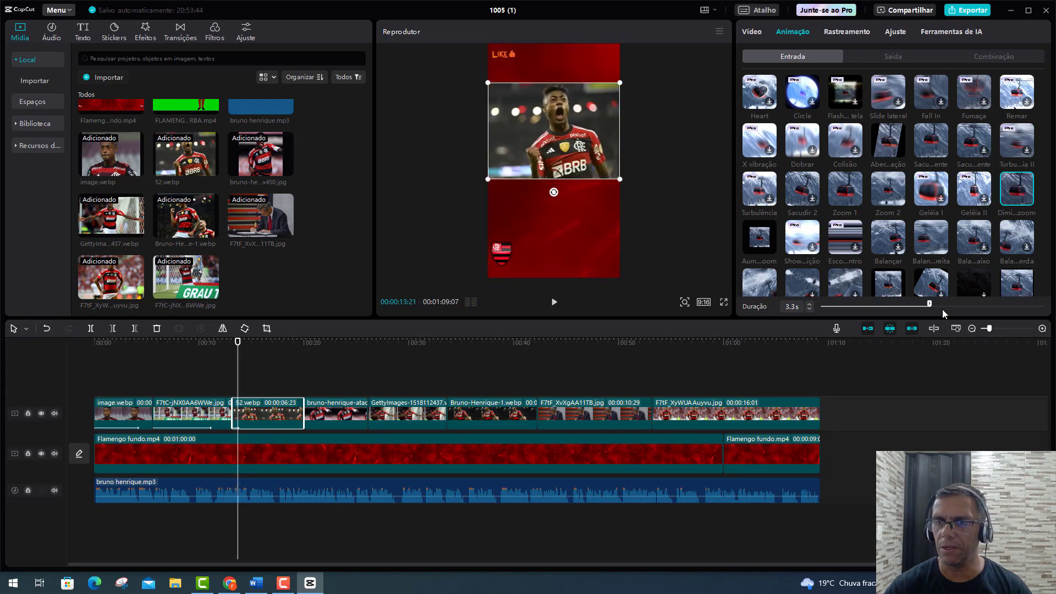
pyautogui.moveTo(1006, 313); pyautogui.dragTo(1004, 311)
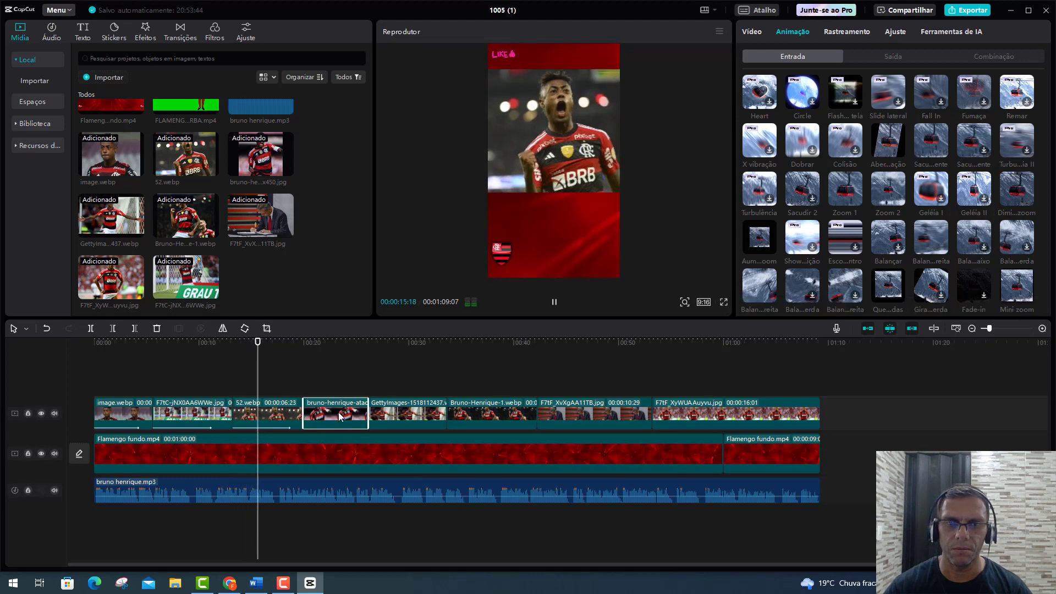
pyautogui.click(338, 379)
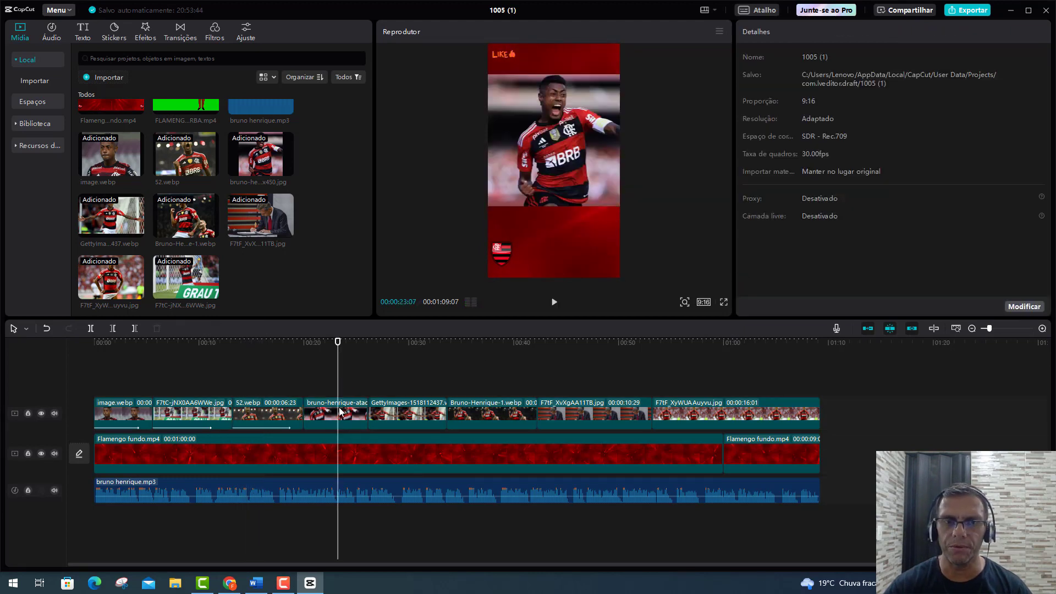
pyautogui.click(340, 412)
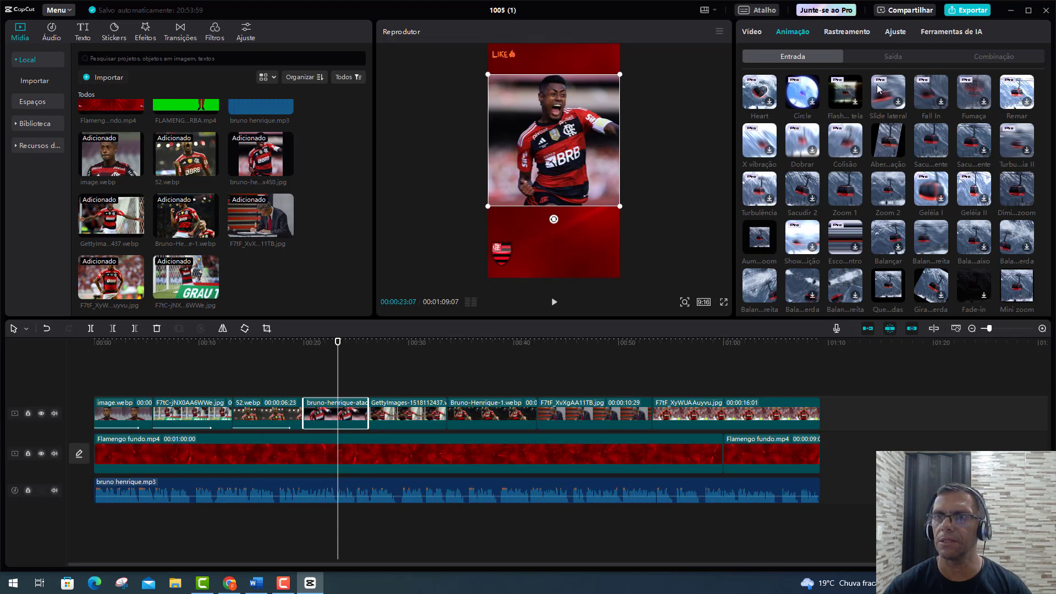
pyautogui.click(998, 58)
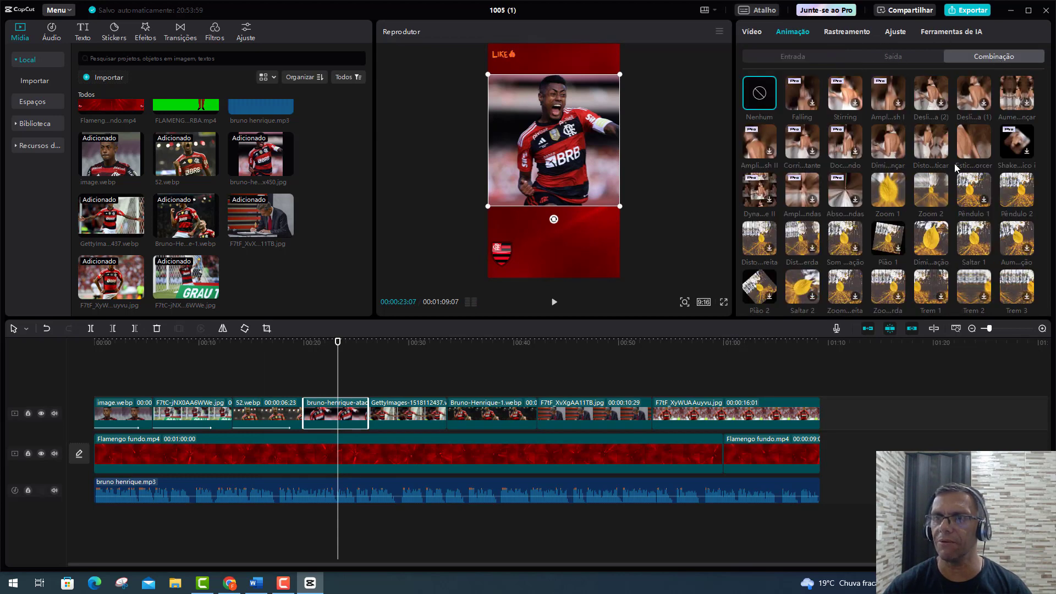
pyautogui.click(931, 197)
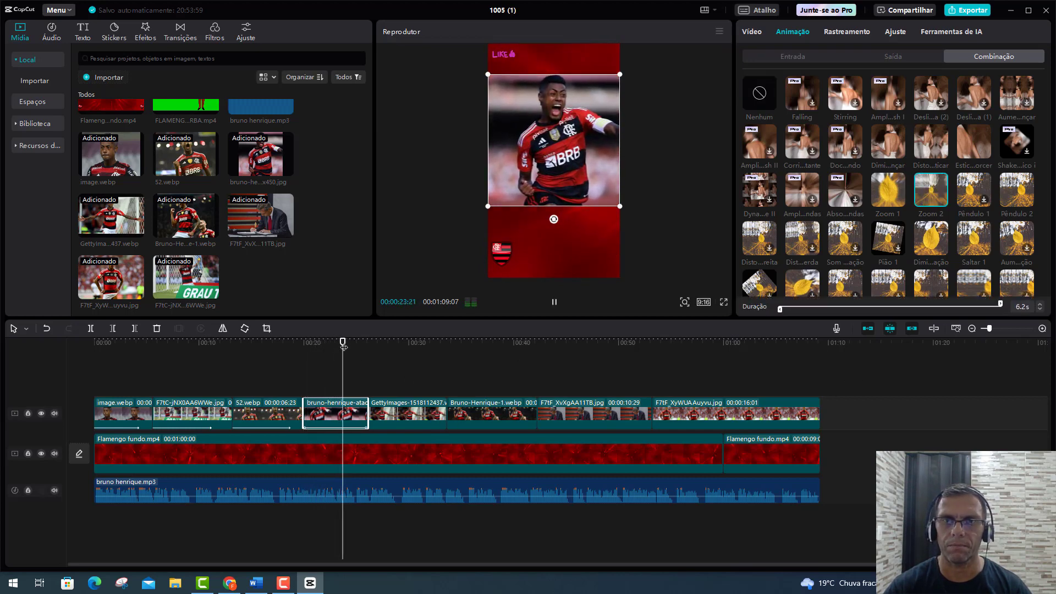
pyautogui.click(414, 404)
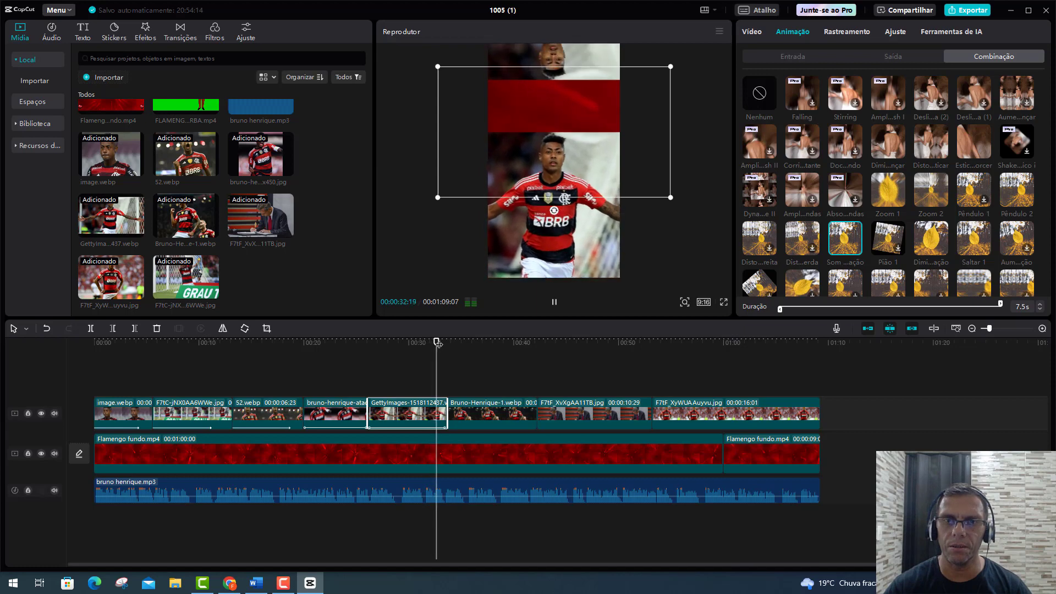
# Step: Apply the "Dimi...ação" combination animation to the Bruno-Henrique-1.webp clip
pyautogui.click(478, 347)
pyautogui.click(496, 410)
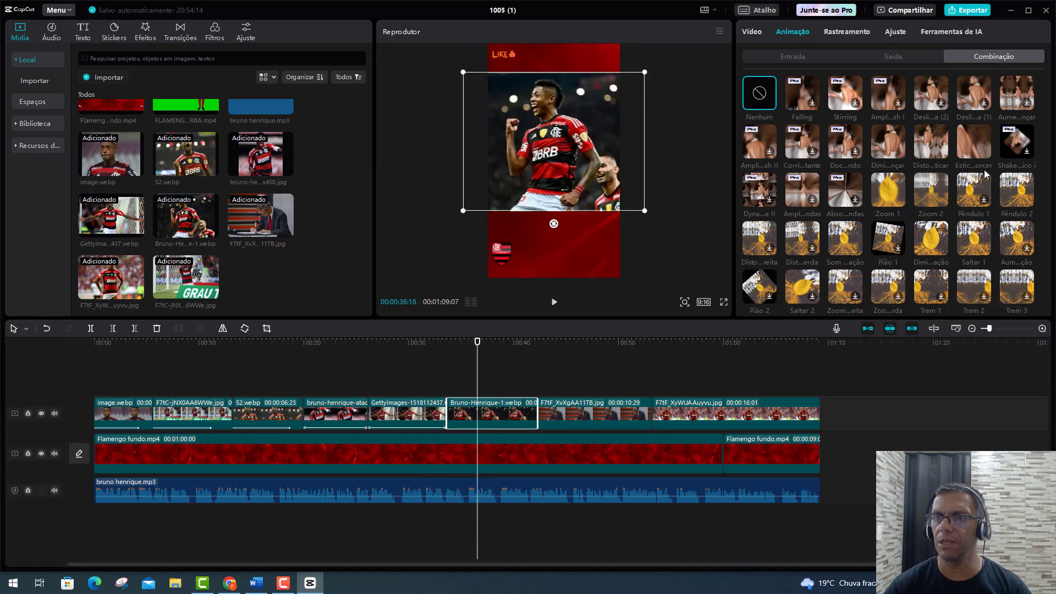
pyautogui.click(931, 244)
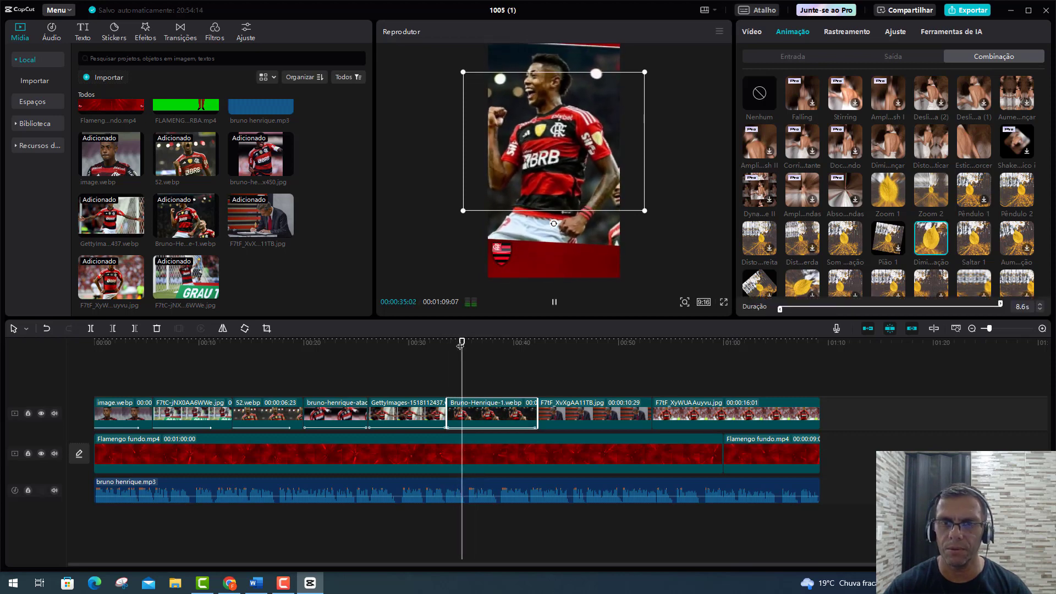
# Step: Apply the "Zoo...rda" combination animation to the F7tF_XvXgAA11TB.jpg clip and Saltar 2 to the F7tF_XyWUAAuyvu.jpg clip
pyautogui.click(616, 407)
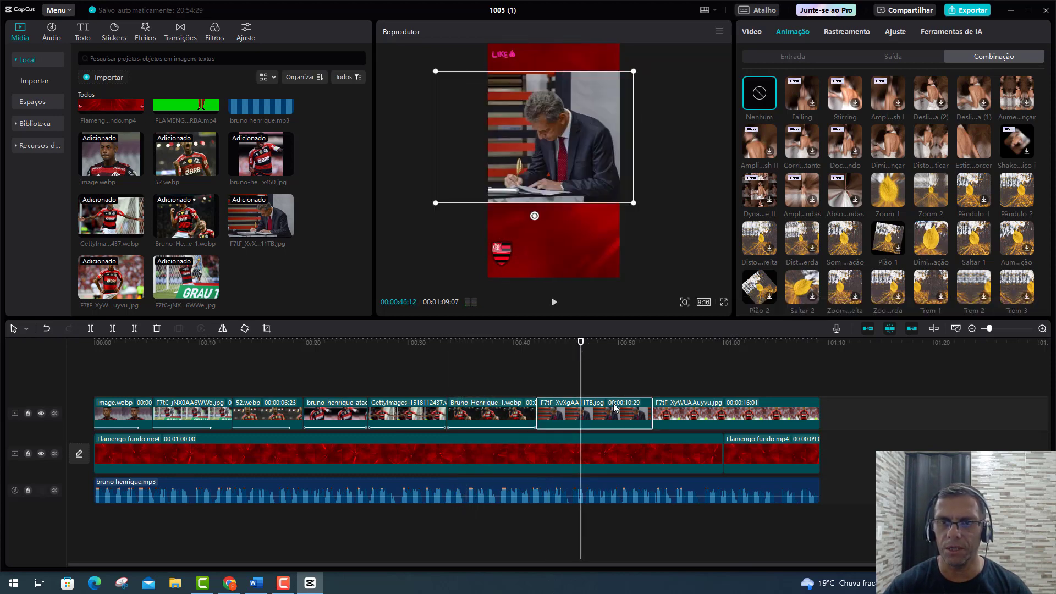
pyautogui.click(890, 287)
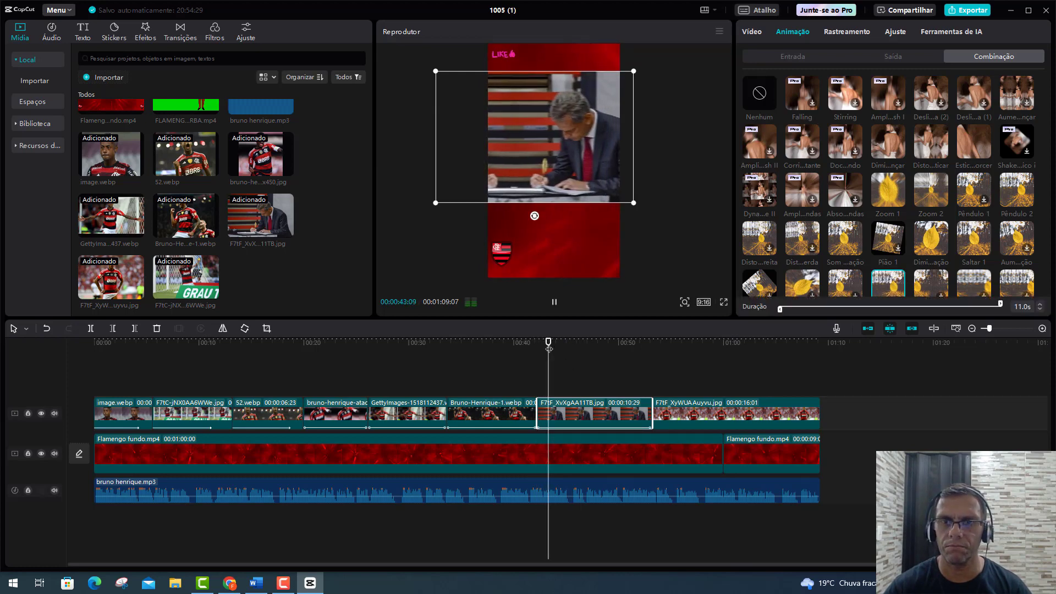
pyautogui.click(734, 410)
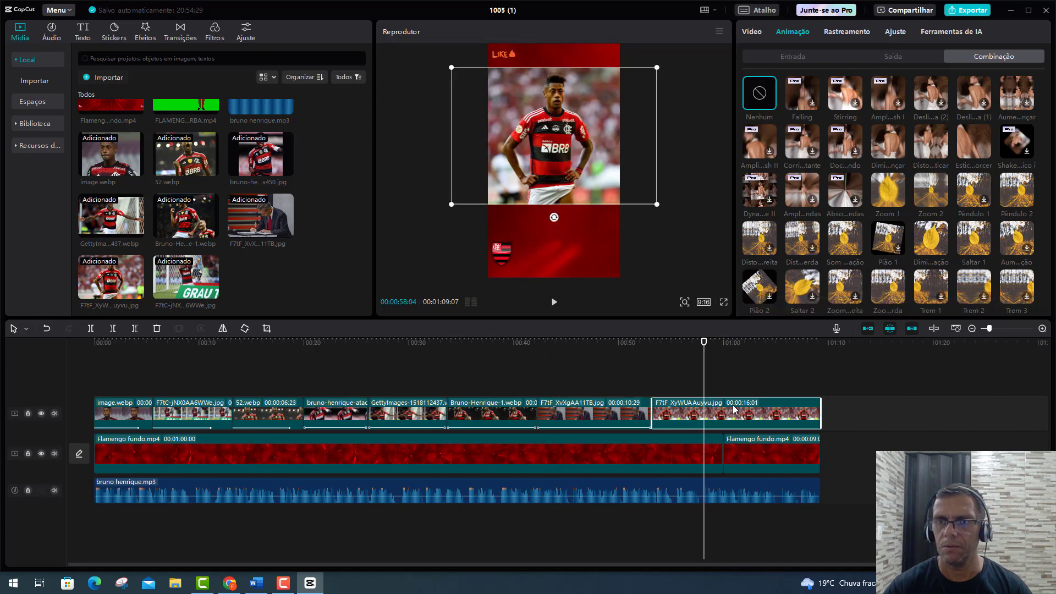
pyautogui.click(800, 290)
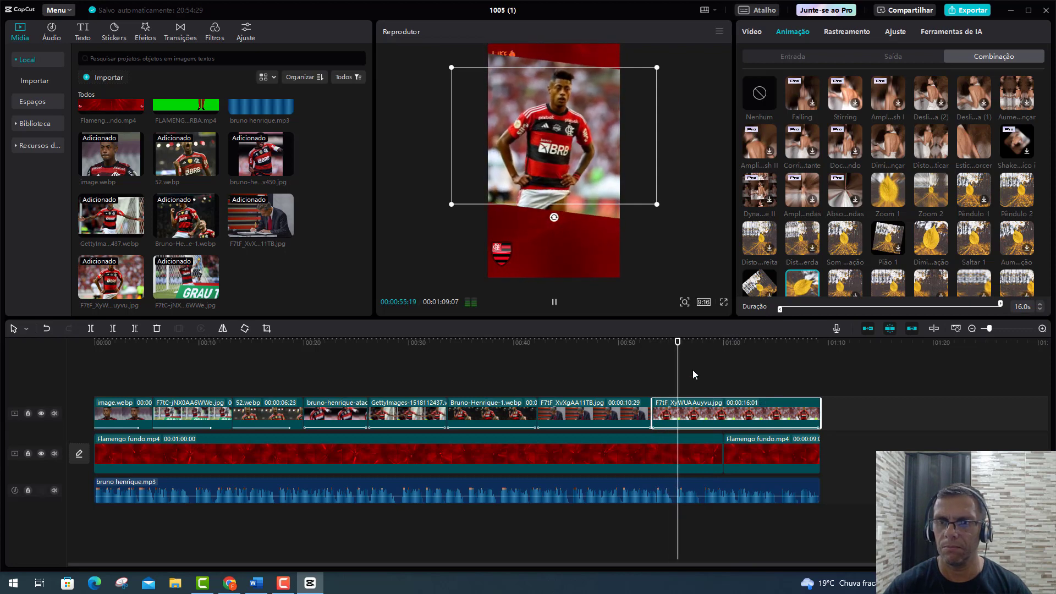
pyautogui.moveTo(536, 358); pyautogui.dragTo(358, 378)
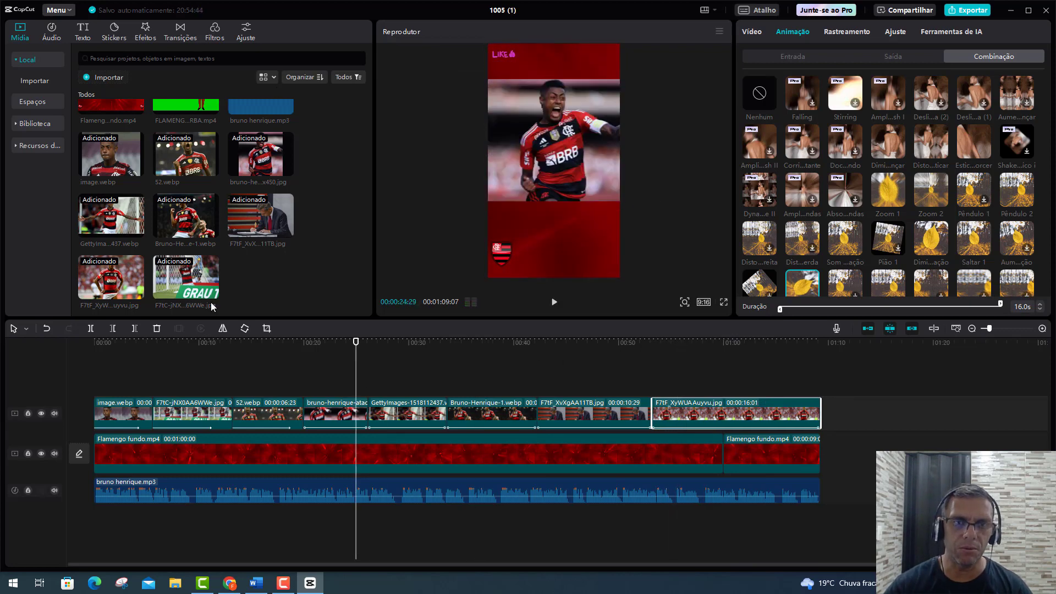
# Step: Add the Redemoinho transition between the first and second image clips and Memória 1 between the second and third, accepting duplicated frames
pyautogui.click(180, 33)
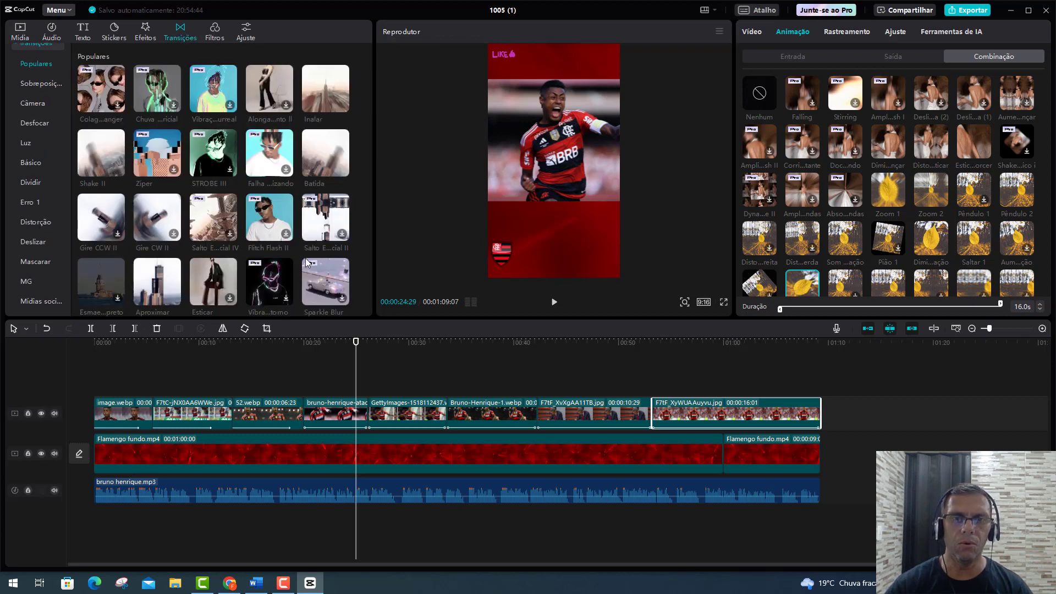
pyautogui.moveTo(356, 342); pyautogui.dragTo(172, 343)
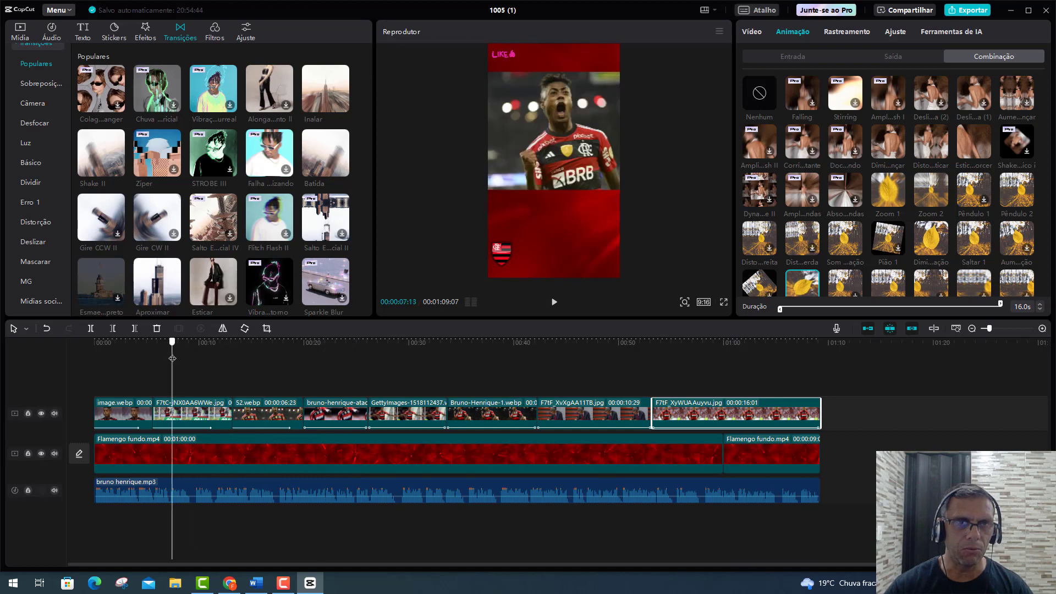
pyautogui.click(36, 222)
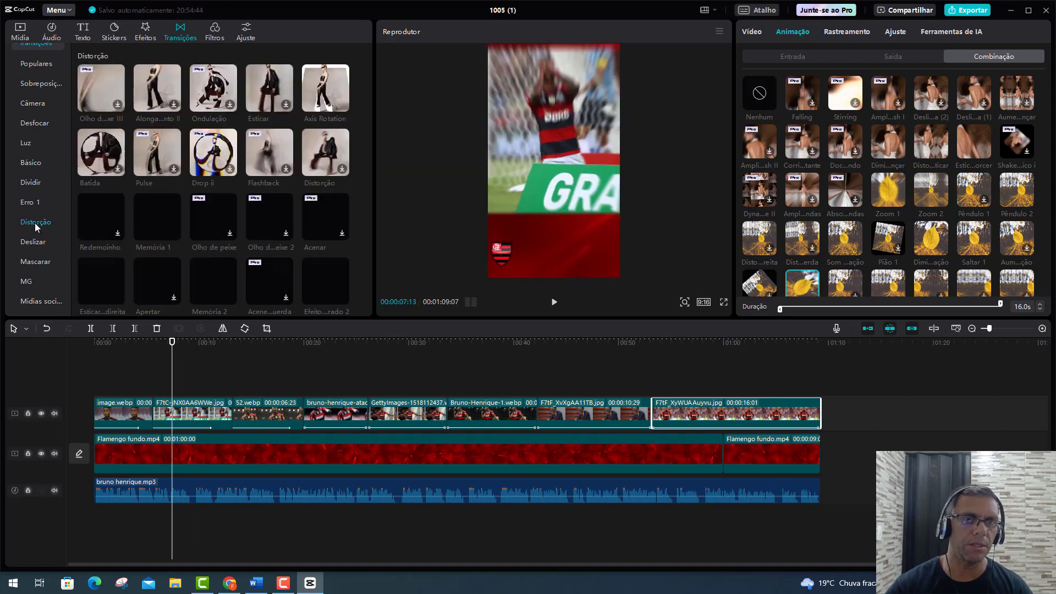
pyautogui.click(110, 228)
pyautogui.moveTo(110, 229); pyautogui.dragTo(152, 419)
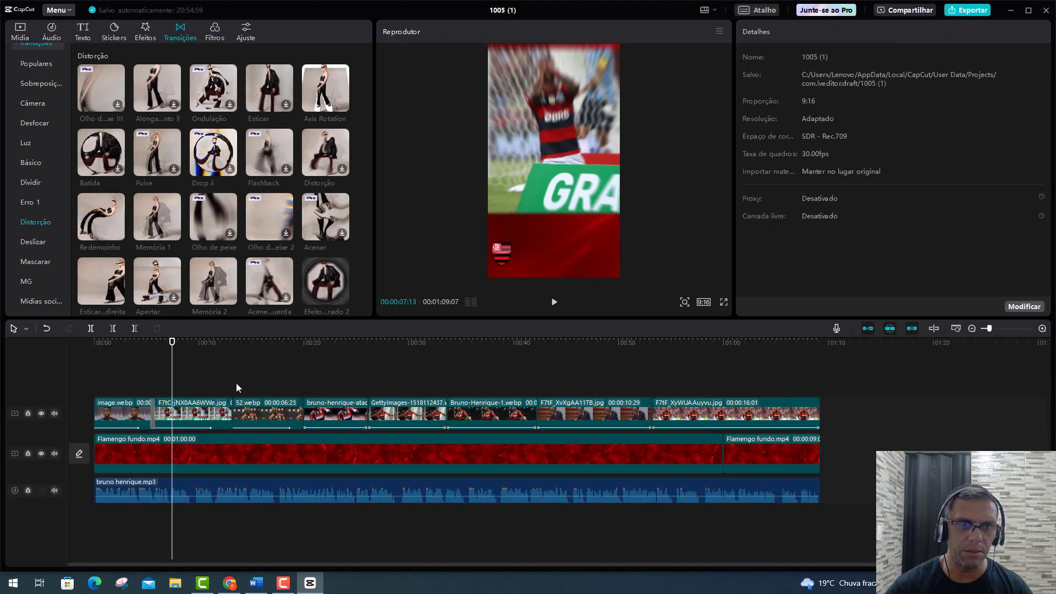
pyautogui.moveTo(159, 225); pyautogui.dragTo(231, 417)
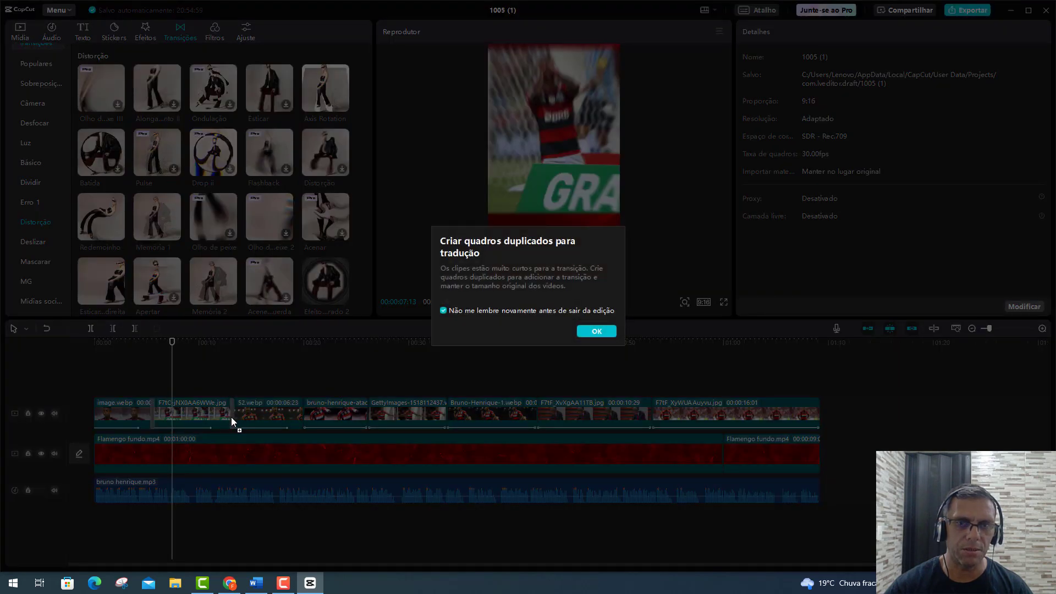
pyautogui.click(595, 331)
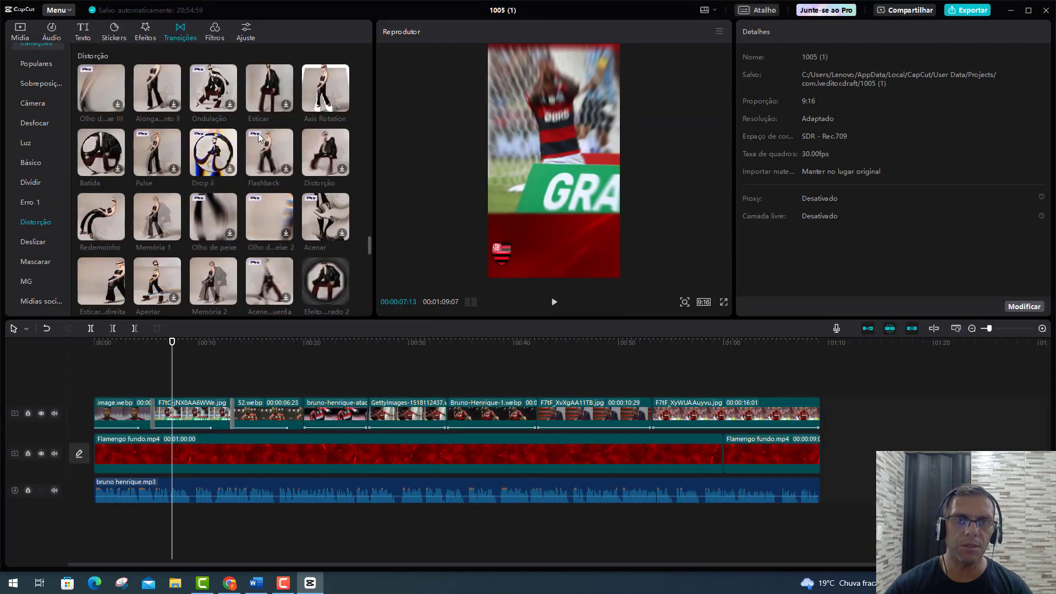
# Step: Add the Tinta mask transition between the third and fourth image clips and Nuvens 2 between the fourth and fifth
pyautogui.click(33, 263)
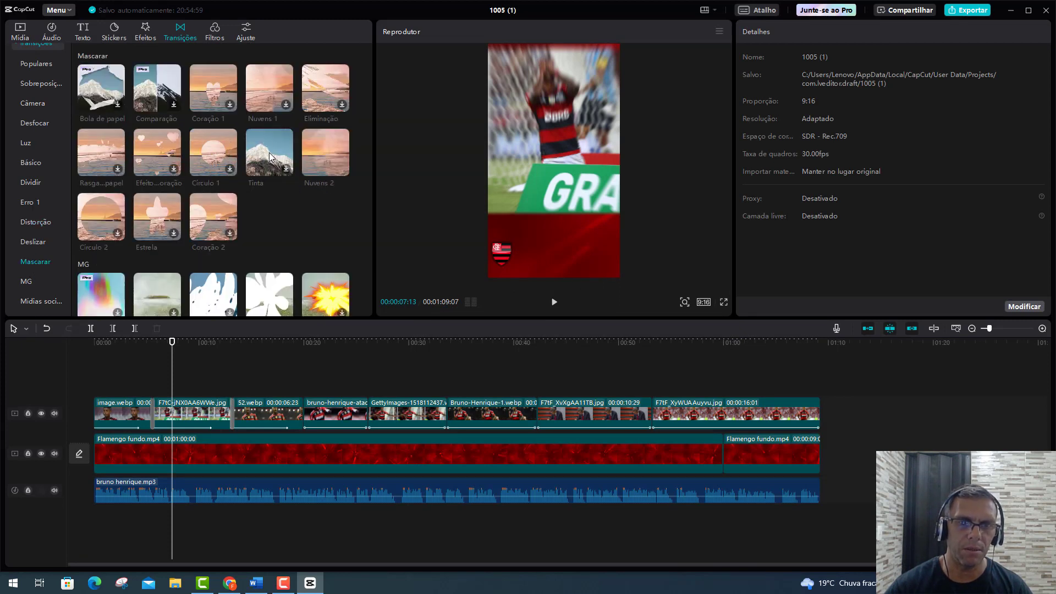
pyautogui.moveTo(269, 156)
pyautogui.mouseDown()
pyautogui.moveTo(302, 314)
pyautogui.moveTo(302, 416)
pyautogui.mouseUp()
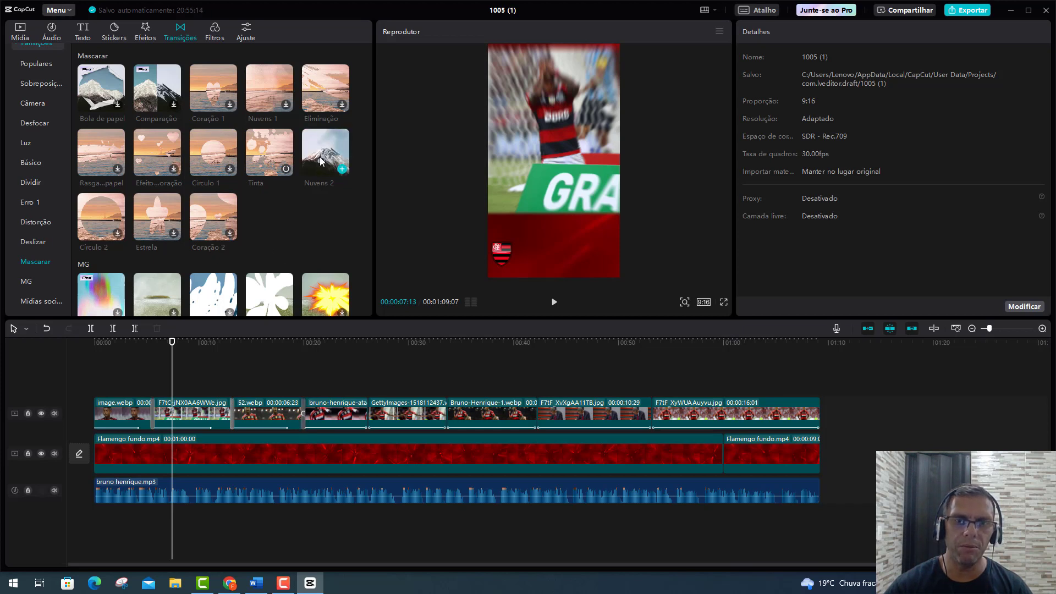
pyautogui.moveTo(319, 157)
pyautogui.mouseDown()
pyautogui.moveTo(355, 259)
pyautogui.moveTo(367, 419)
pyautogui.mouseUp()
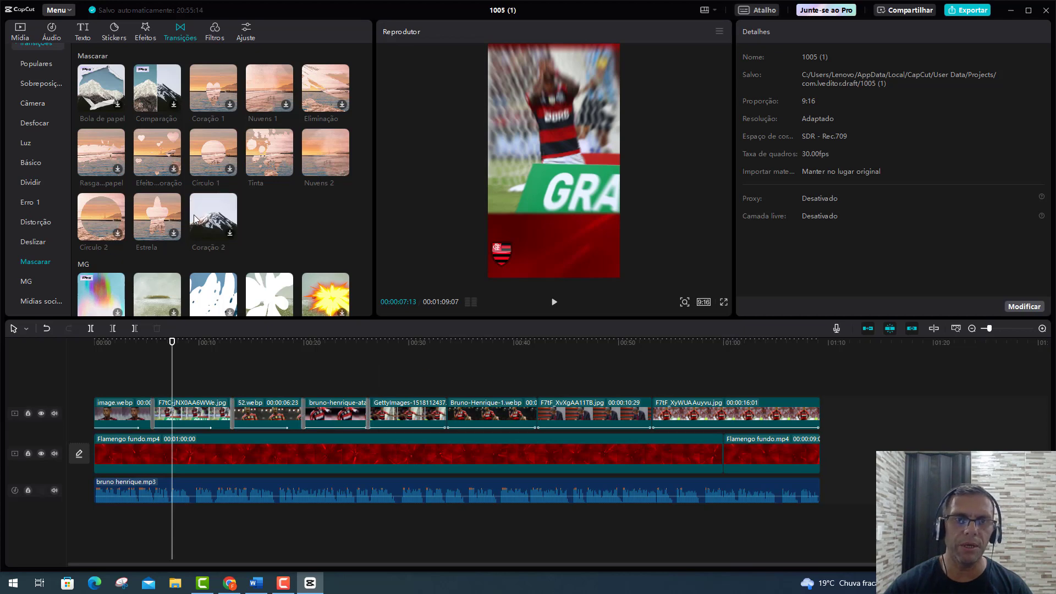
# Step: Add the MG transitions "Pontil...ireita", Nuvem and Chama, in that order, to the last three cuts between image clips
pyautogui.scroll(-3, 195, 219)
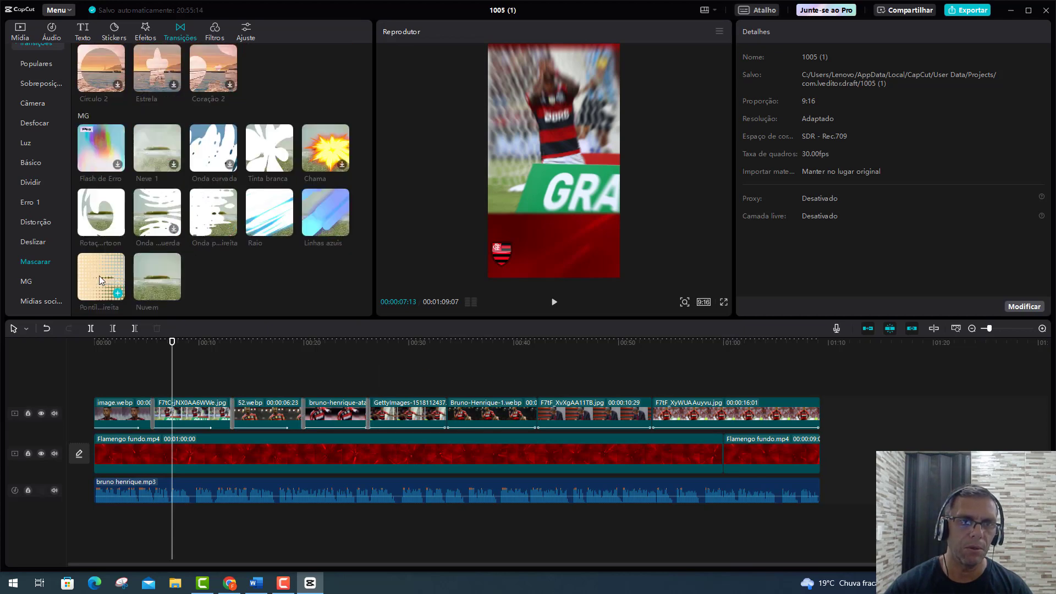
pyautogui.moveTo(94, 276)
pyautogui.mouseDown()
pyautogui.moveTo(209, 300)
pyautogui.moveTo(408, 374)
pyautogui.mouseUp()
pyautogui.moveTo(447, 415); pyautogui.dragTo(446, 415)
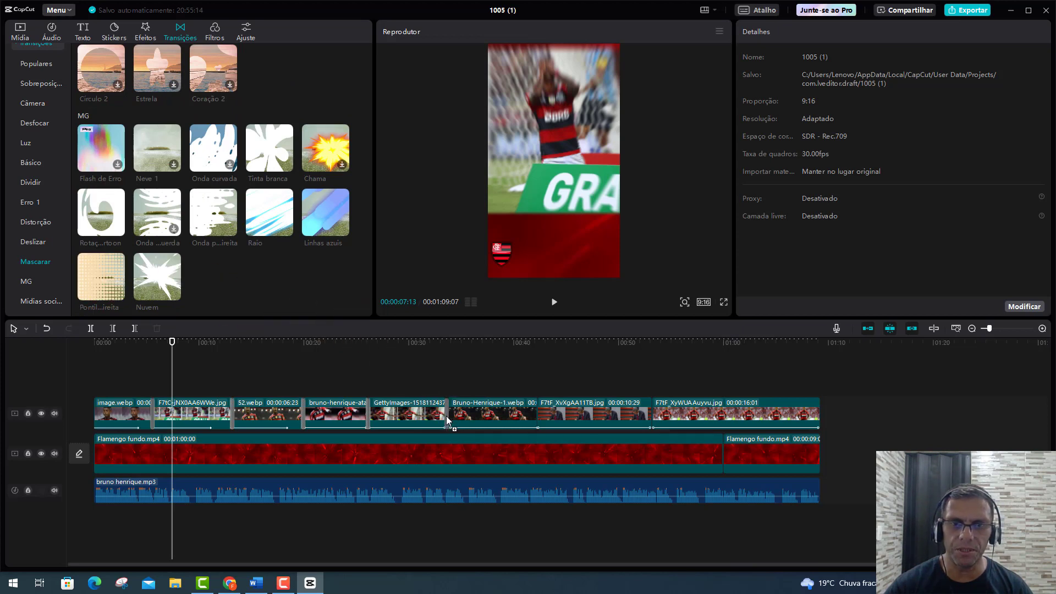
pyautogui.moveTo(167, 280)
pyautogui.mouseDown()
pyautogui.moveTo(505, 386)
pyautogui.moveTo(536, 414)
pyautogui.mouseUp()
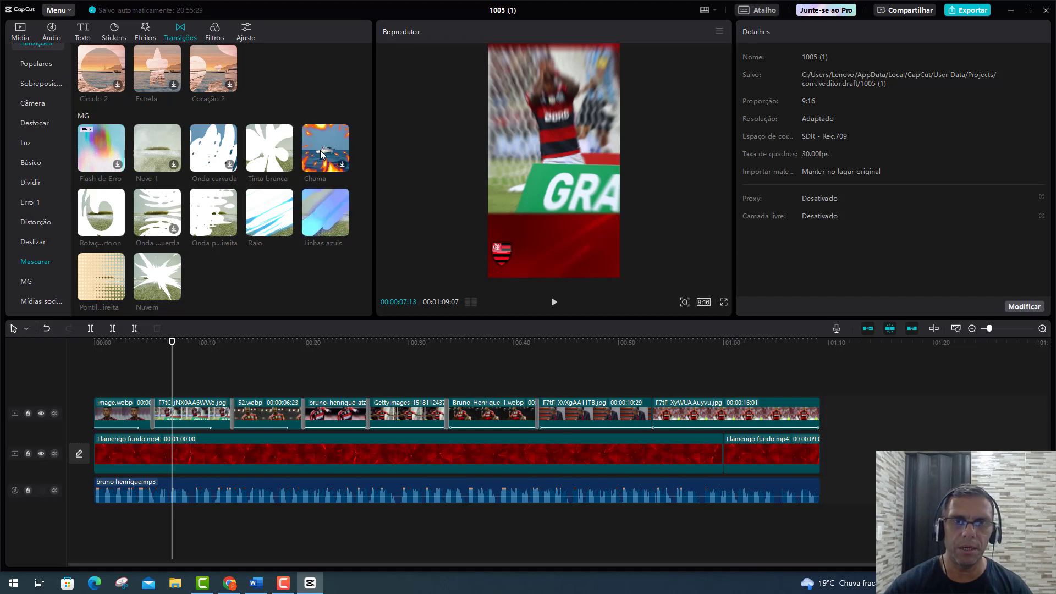
pyautogui.moveTo(320, 150)
pyautogui.mouseDown()
pyautogui.moveTo(551, 300)
pyautogui.moveTo(652, 418)
pyautogui.mouseUp()
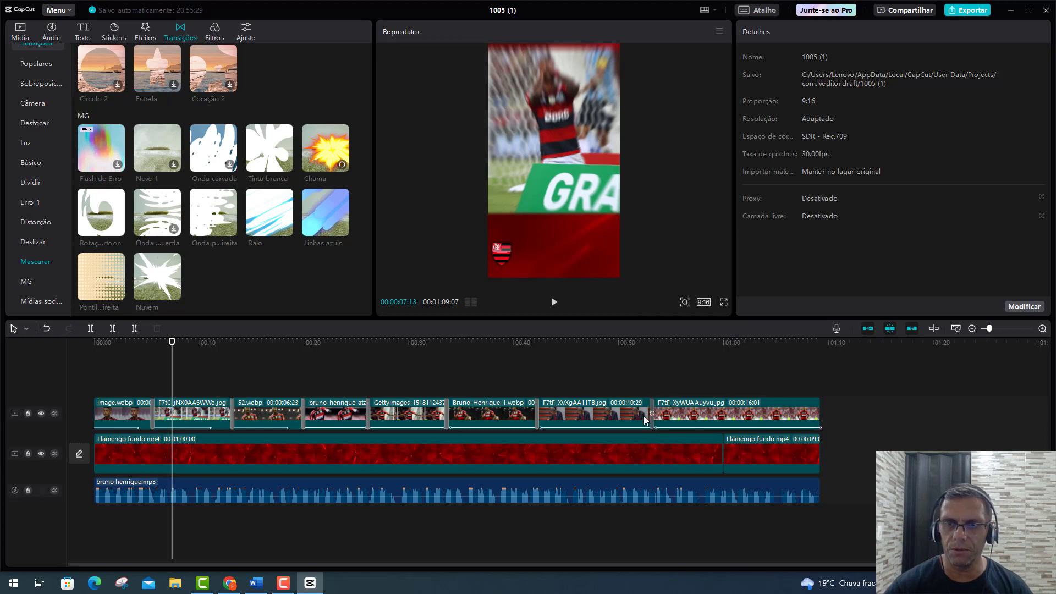
# Step: Play the video from the beginning to review the animations and transitions
pyautogui.moveTo(174, 338); pyautogui.dragTo(88, 351)
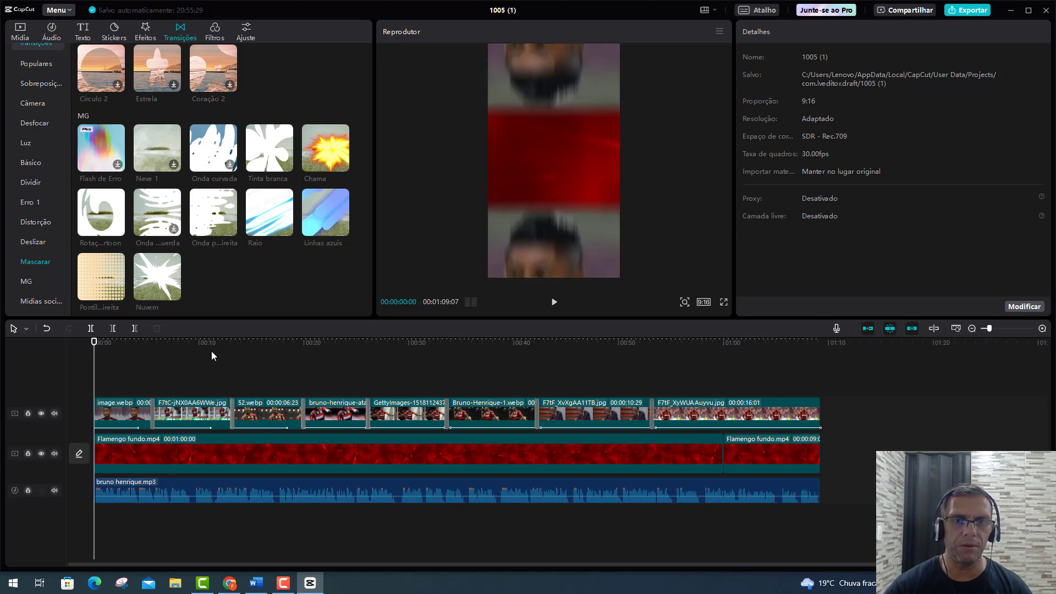
pyautogui.click(554, 304)
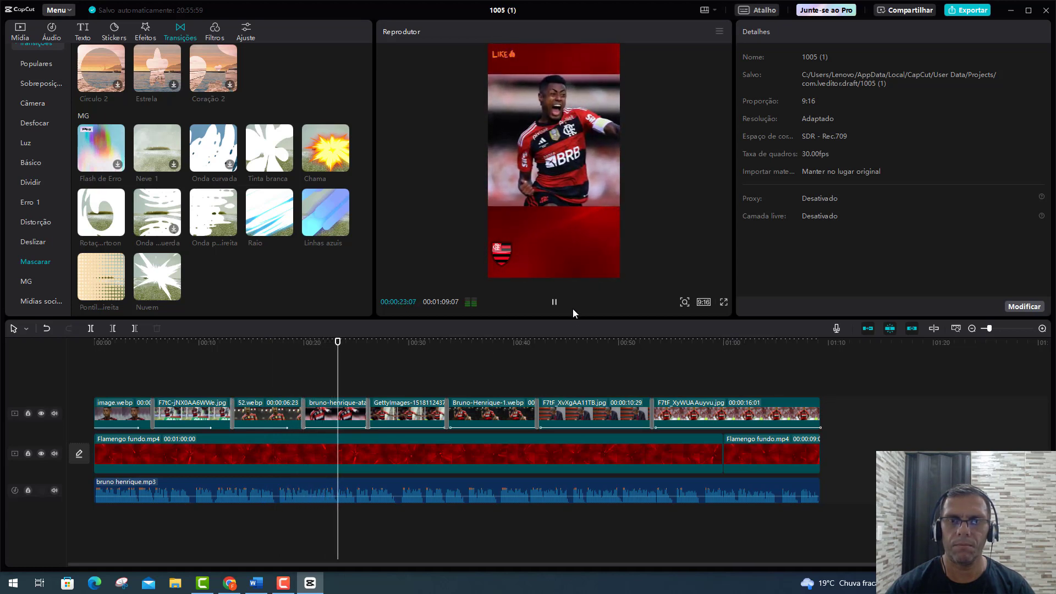
pyautogui.click(554, 302)
# Step: Lengthen the entrance animation of the F7tC-jNX0AA6WWe.jpg clip to its maximum duration
pyautogui.click(278, 418)
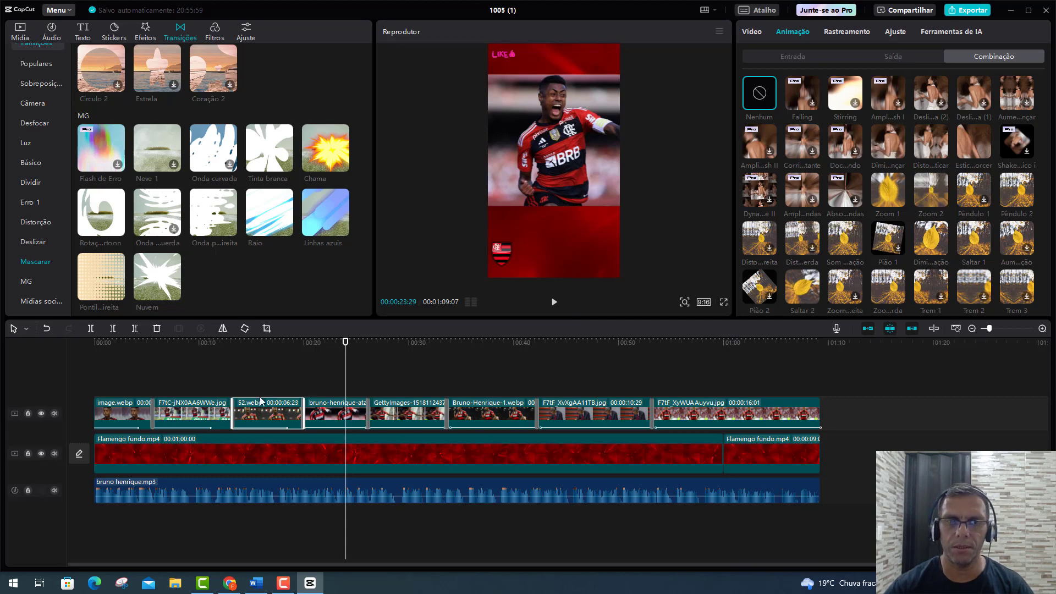
pyautogui.click(202, 372)
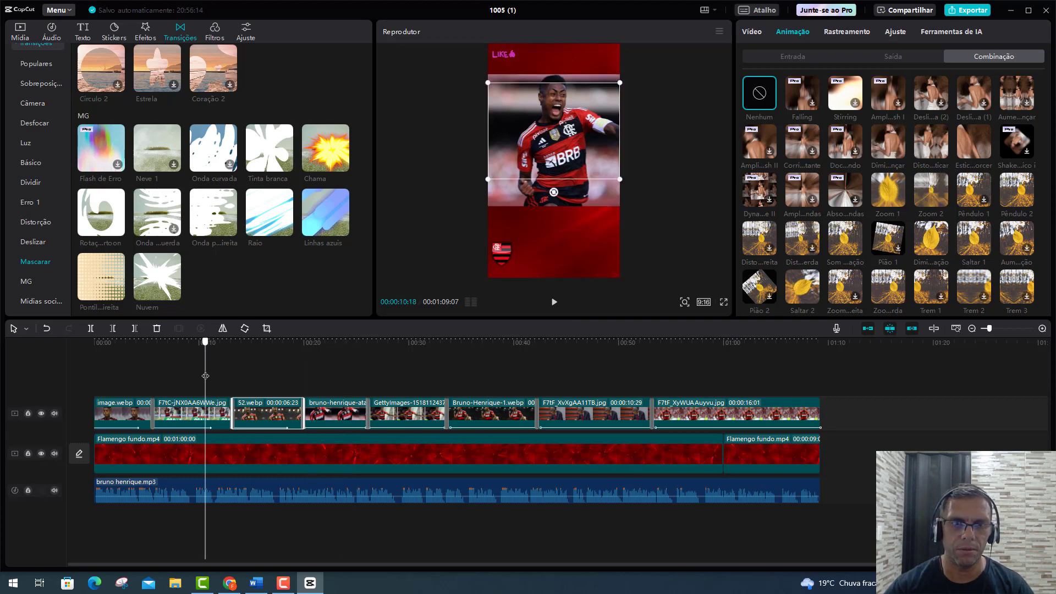
pyautogui.click(199, 418)
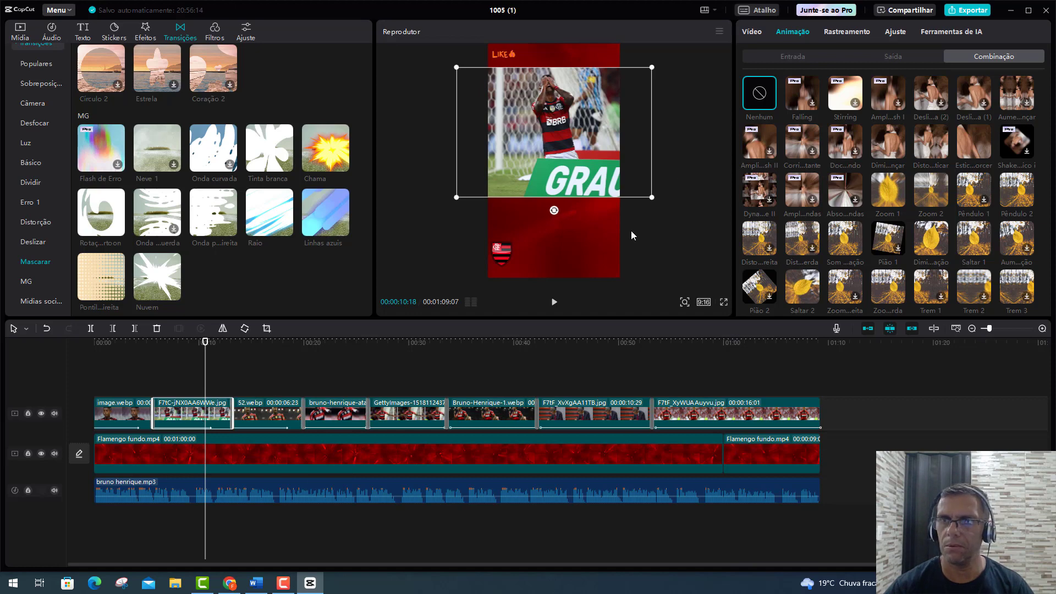
pyautogui.click(794, 57)
pyautogui.moveTo(981, 307); pyautogui.dragTo(1037, 305)
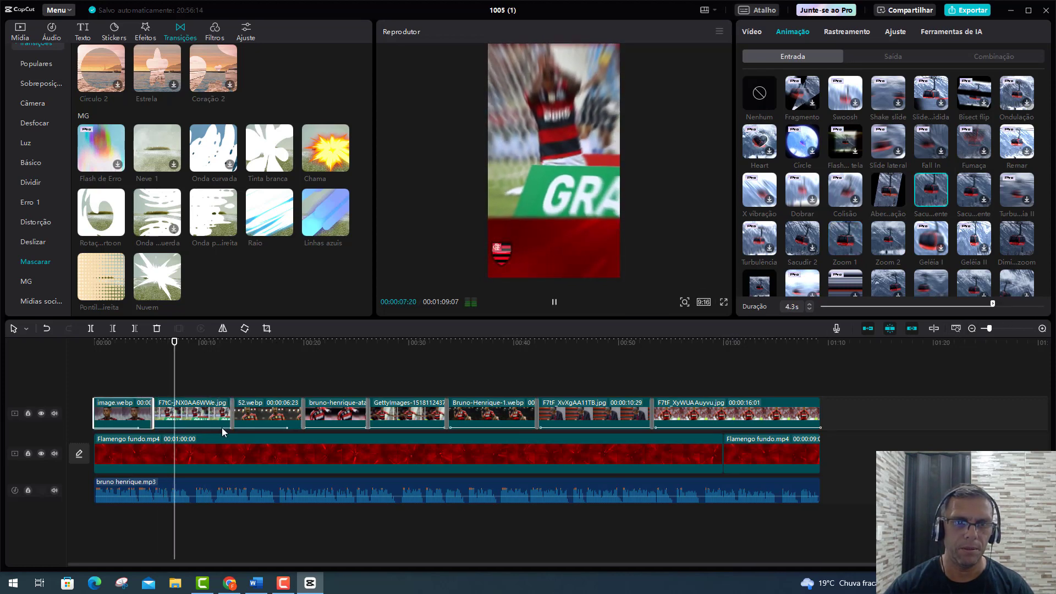
# Step: Shorten the entrance animation of image.webp to 2.9 s and add the Mini zoom exit animation with a 2.5 s duration
pyautogui.click(134, 414)
pyautogui.click(130, 358)
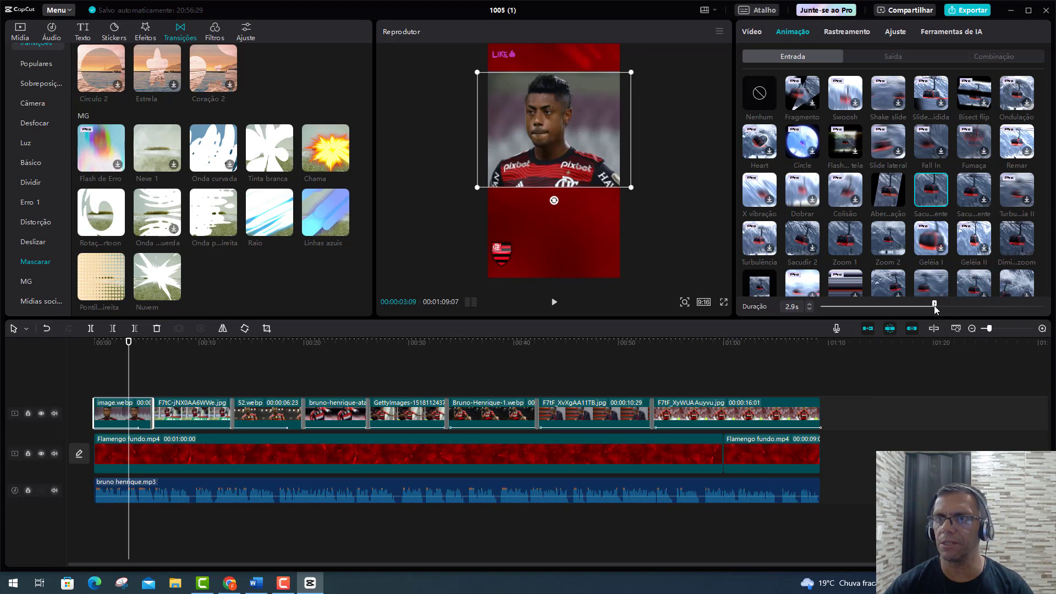
pyautogui.click(897, 56)
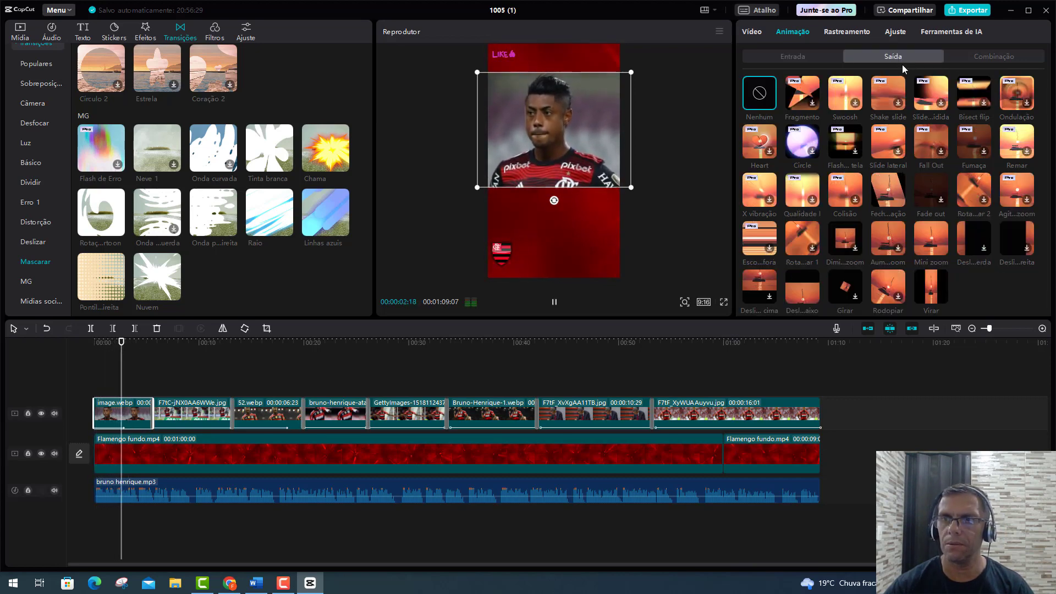
pyautogui.click(931, 247)
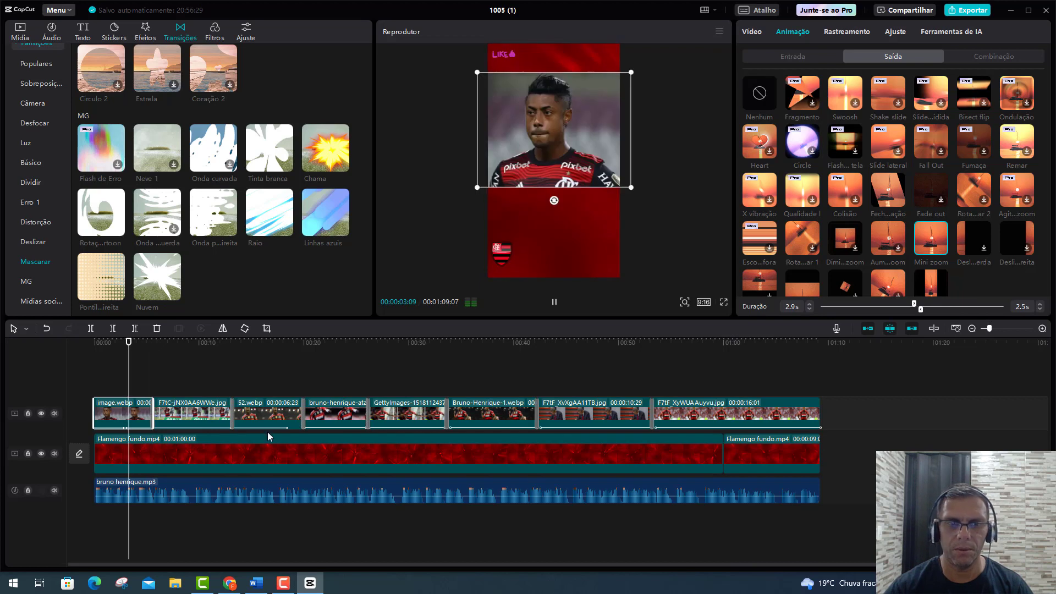
# Step: Add the "Rota...ar 2" exit animation to the 52.webp clip with a duration of 1.7 s
pyautogui.click(280, 414)
pyautogui.moveTo(164, 365); pyautogui.dragTo(259, 363)
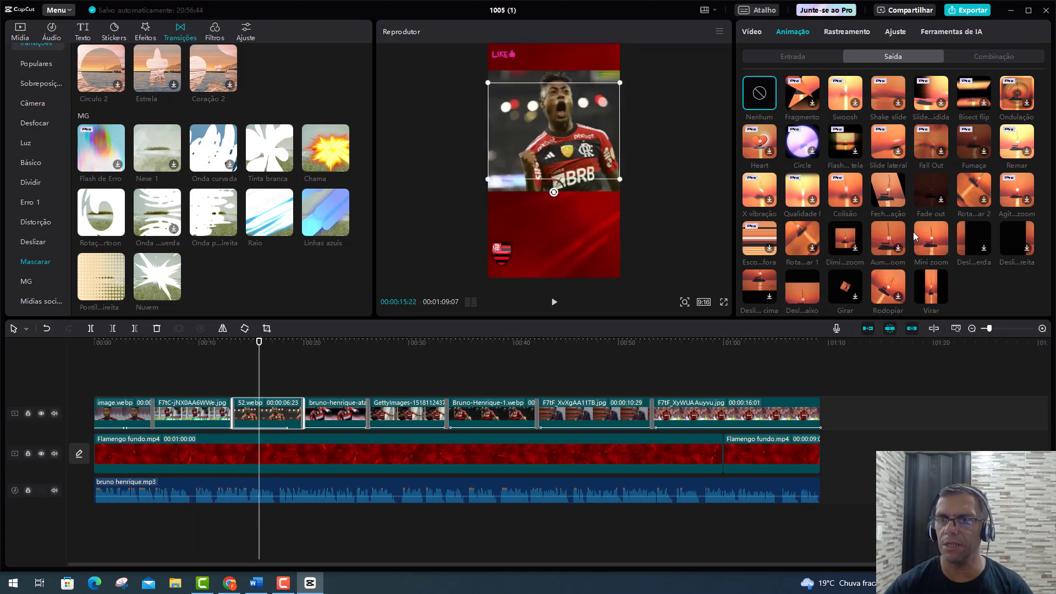
pyautogui.click(979, 193)
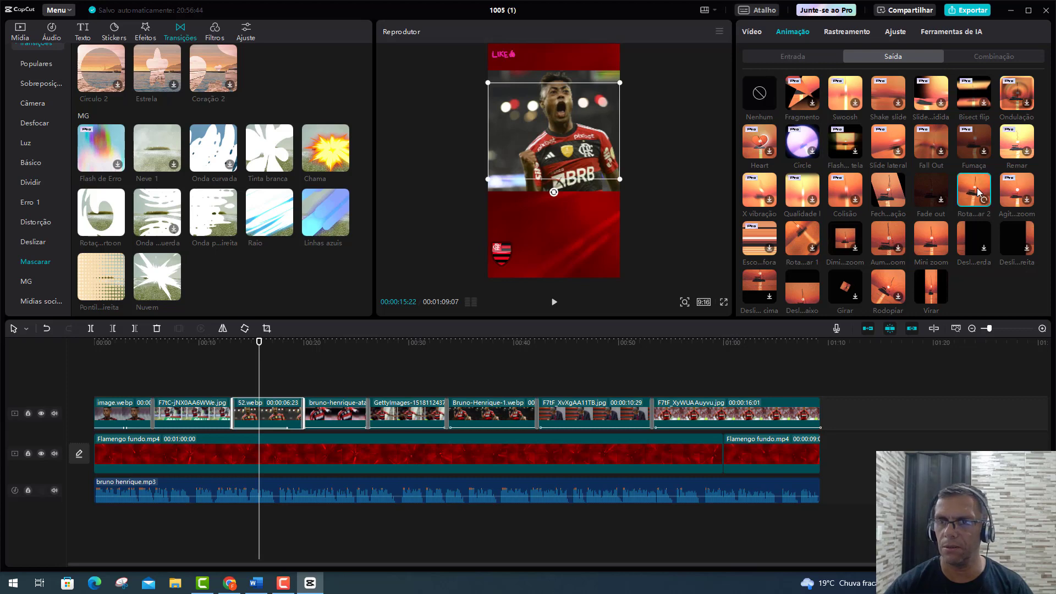
pyautogui.moveTo(988, 310); pyautogui.dragTo(961, 309)
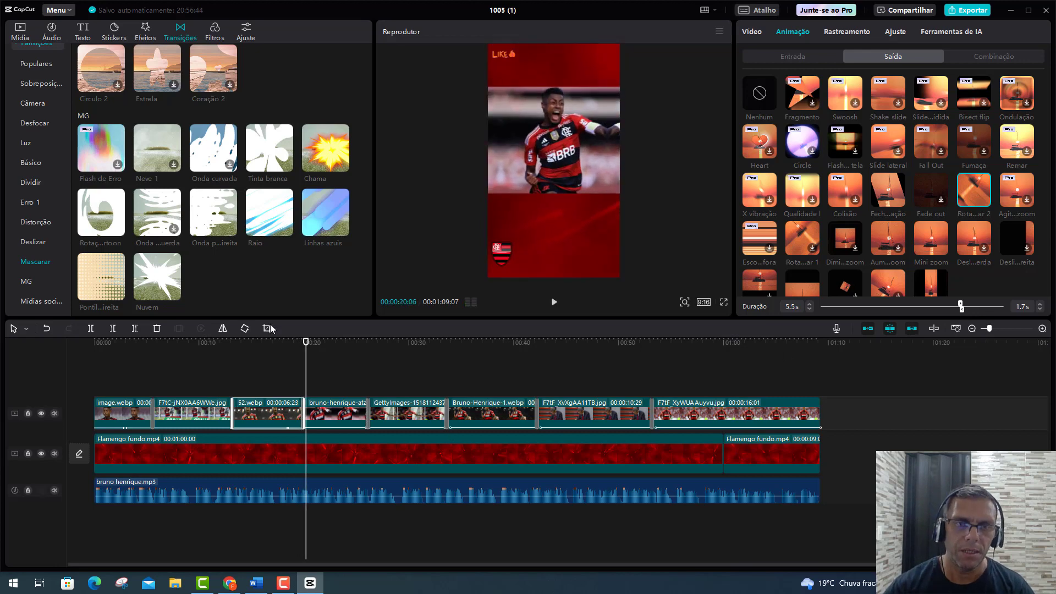
# Step: Generate automatic captions for the narration in Português (Brasil)
pyautogui.moveTo(305, 343); pyautogui.dragTo(94, 347)
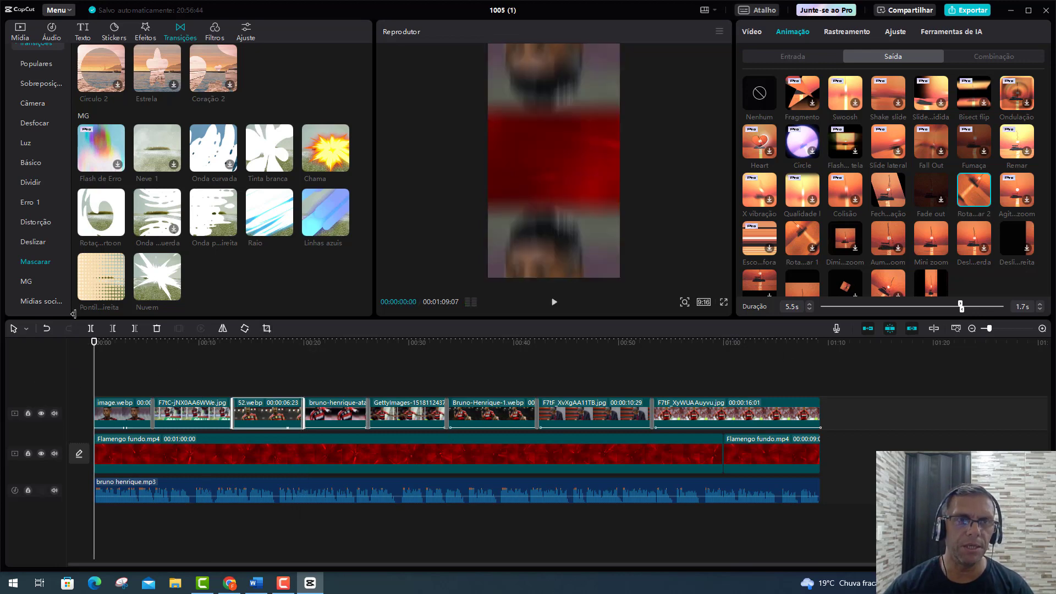
pyautogui.click(83, 32)
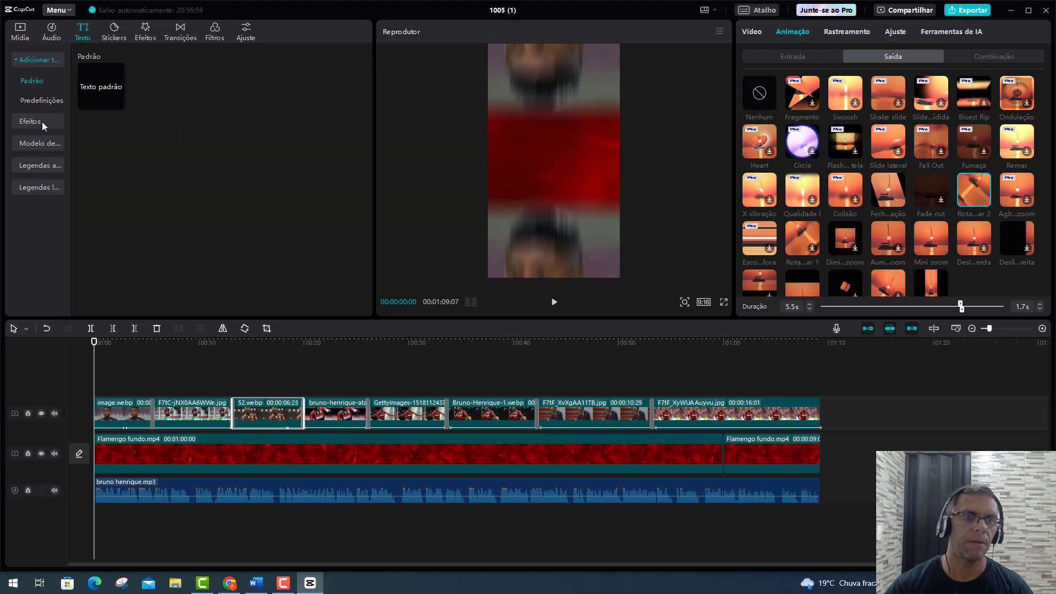
pyautogui.click(41, 167)
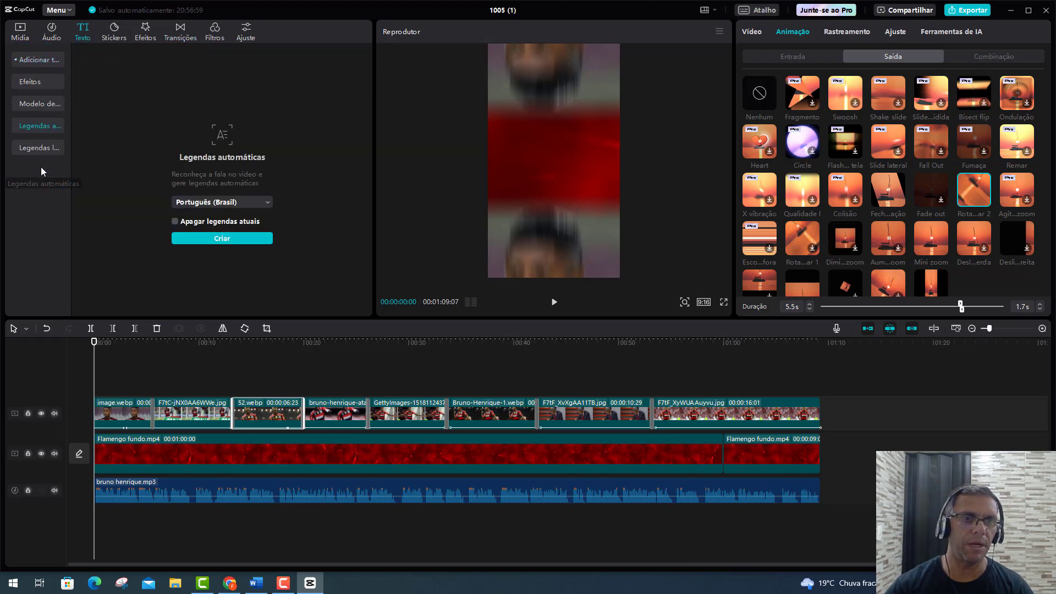
pyautogui.click(212, 241)
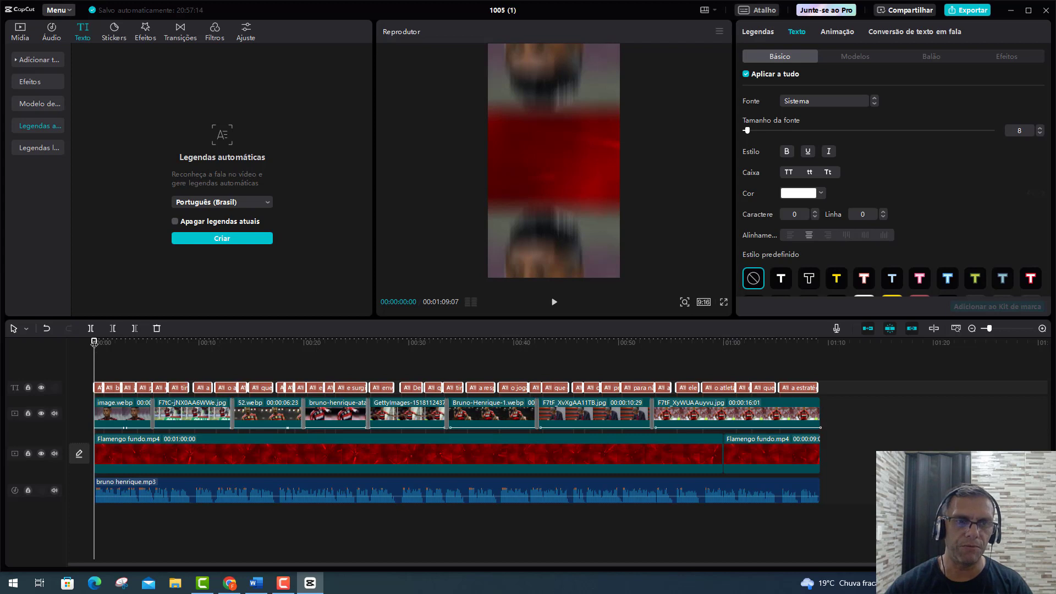
# Step: Apply the preset style with yellow text and a black outline to all captions
pyautogui.moveTo(94, 344); pyautogui.dragTo(111, 342)
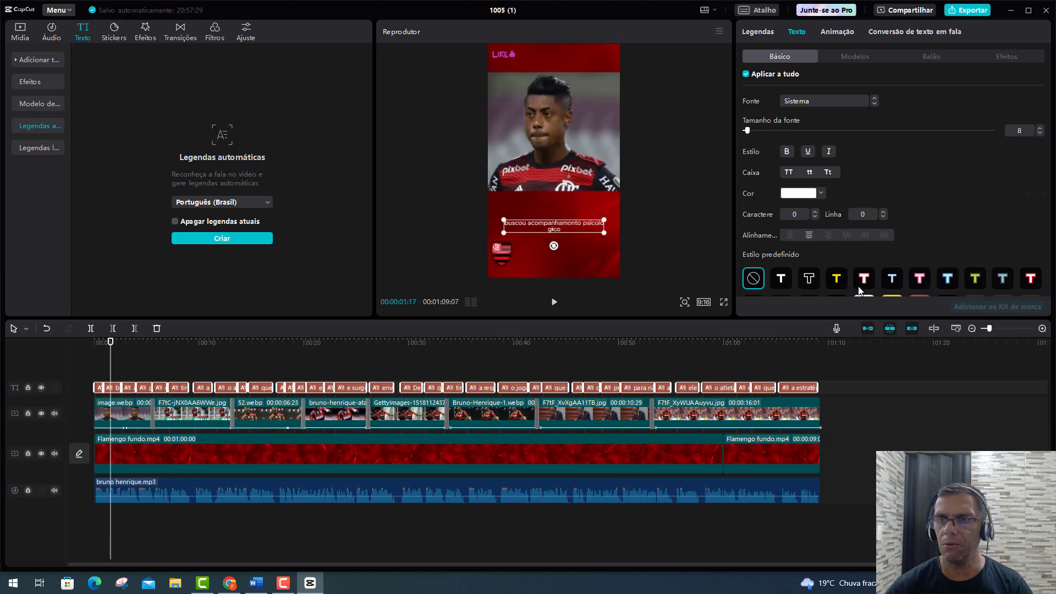
pyautogui.scroll(-1, 891, 286)
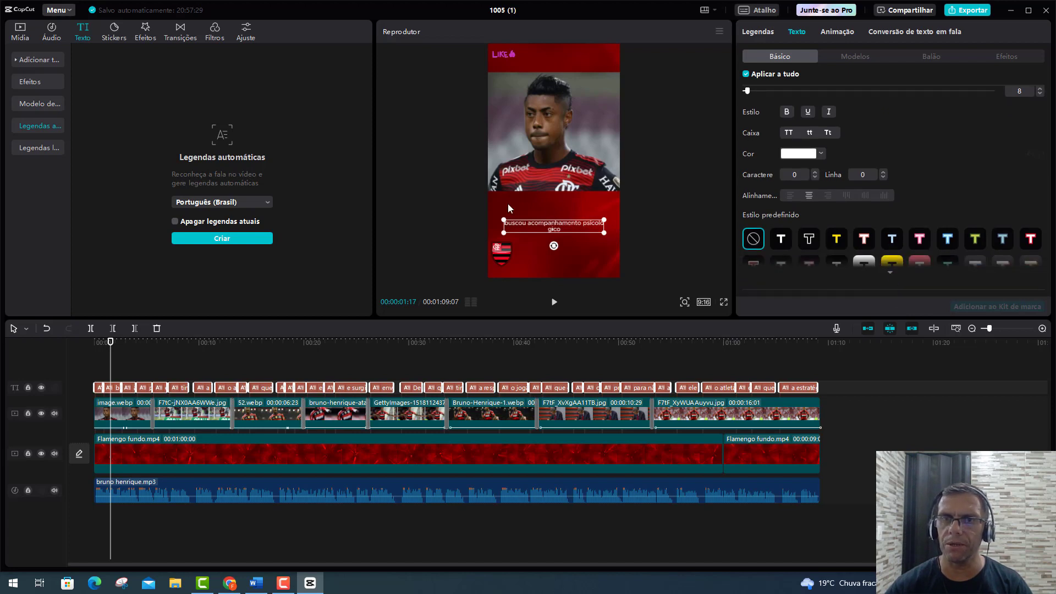
pyautogui.click(890, 272)
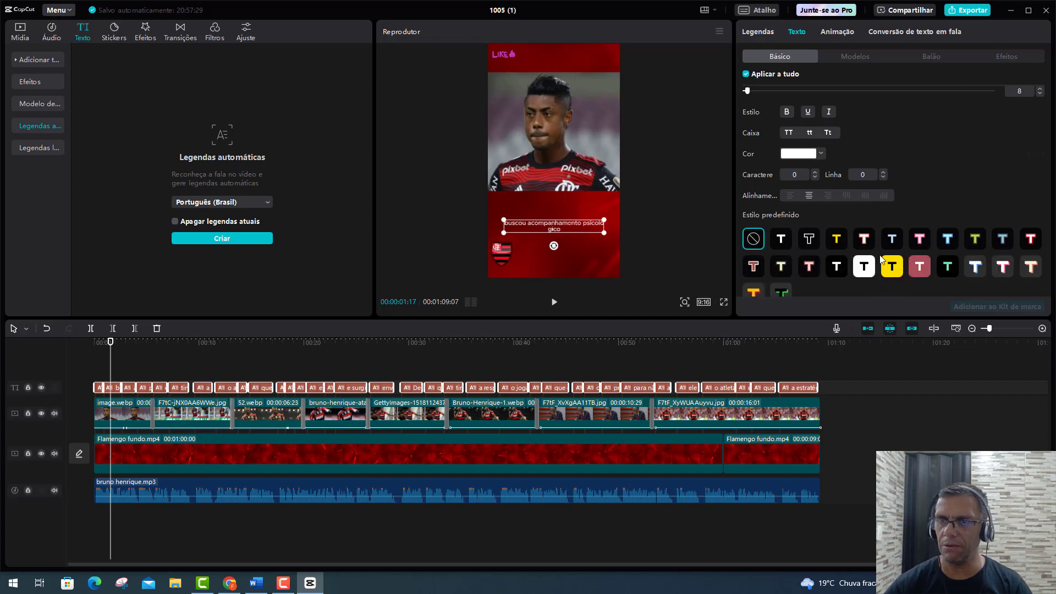
pyautogui.click(838, 240)
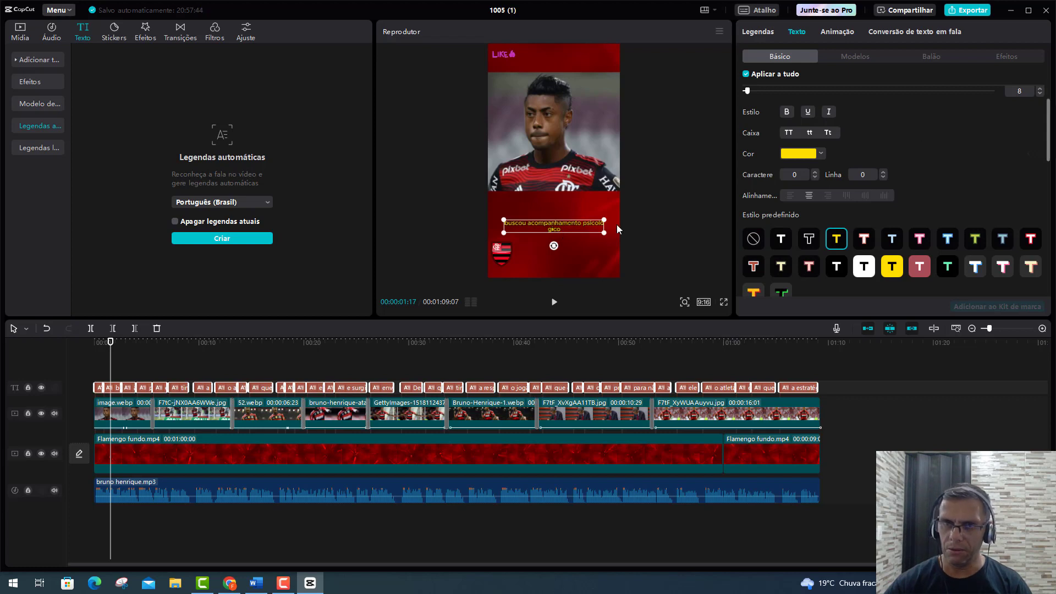
# Step: Set the font size of all captions to 15 and move them up slightly to sit just below the player image
pyautogui.click(1040, 88)
pyautogui.click(1043, 88)
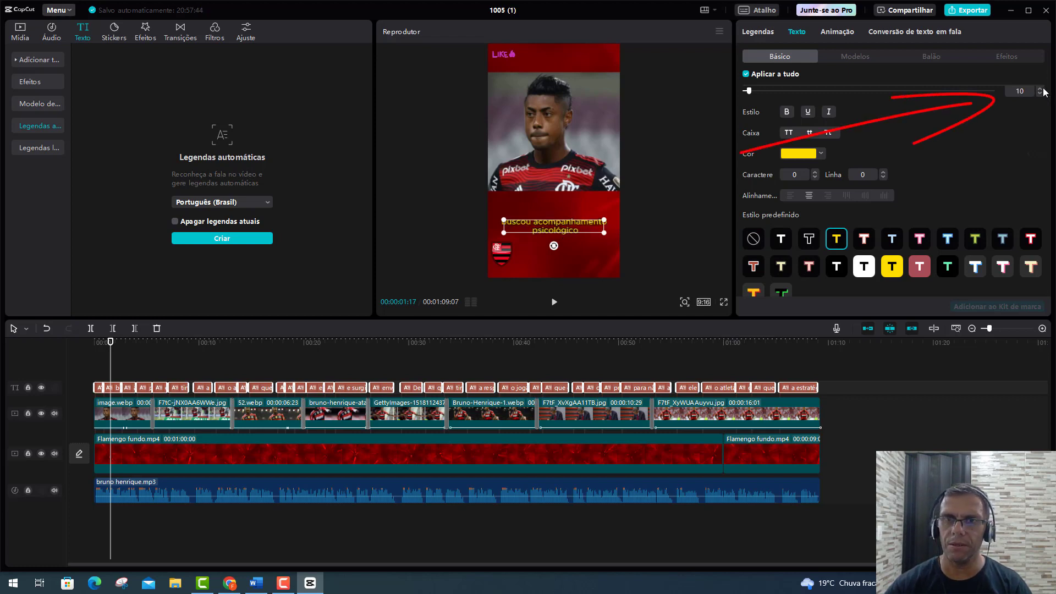
pyautogui.click(1043, 89)
pyautogui.click(1044, 88)
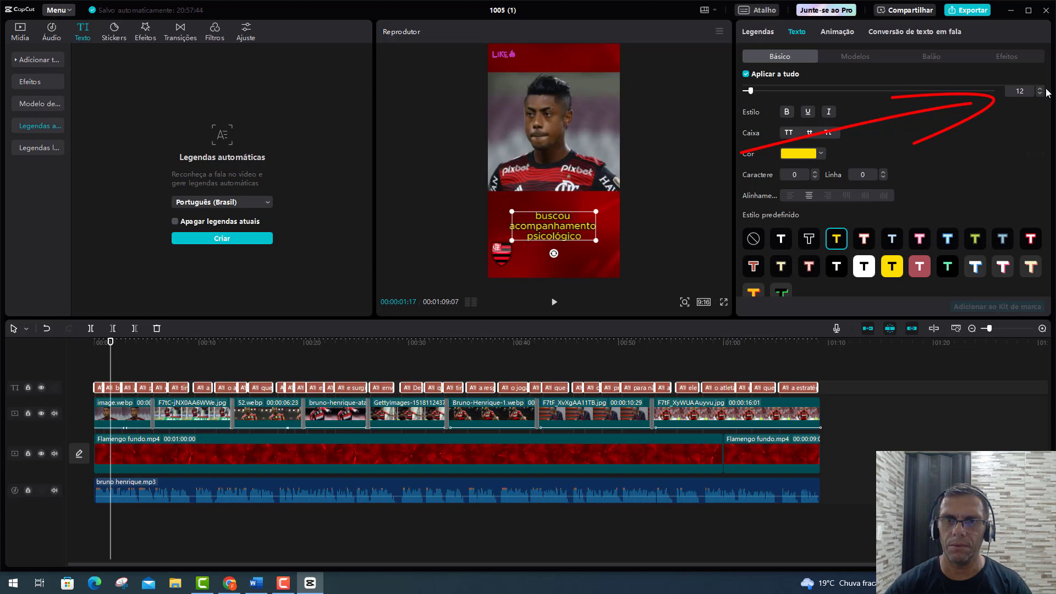
pyautogui.click(1044, 89)
pyautogui.click(1044, 90)
pyautogui.click(1043, 90)
pyautogui.scroll(1, 1046, 94)
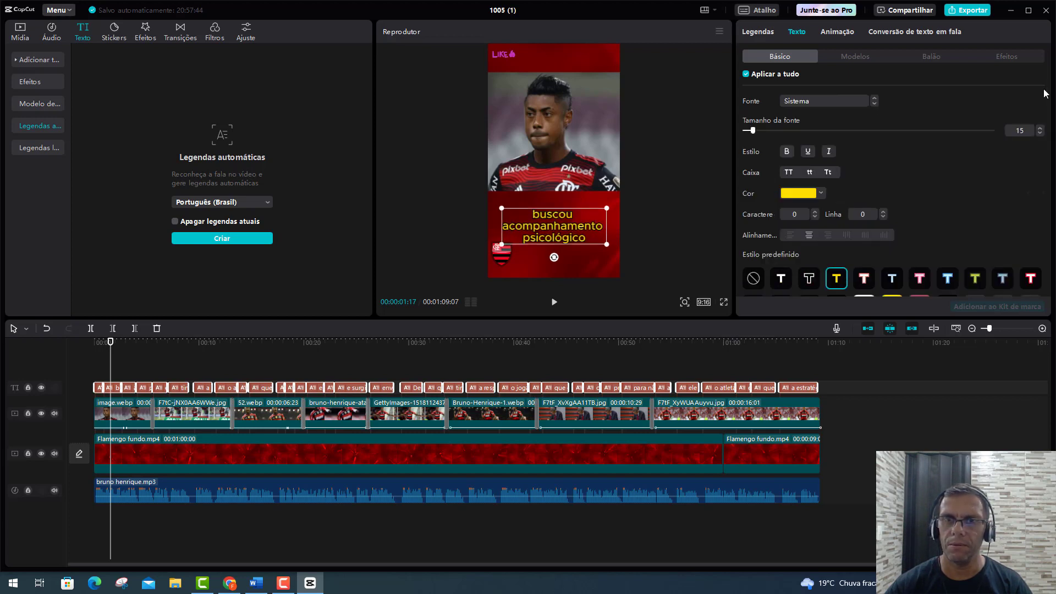
pyautogui.moveTo(559, 226); pyautogui.dragTo(559, 216)
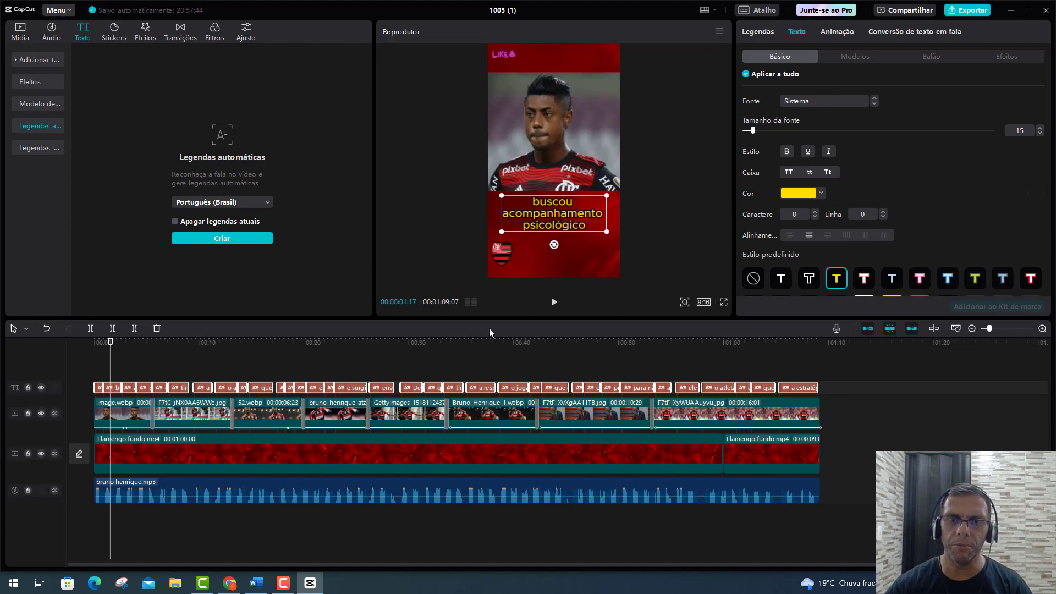
# Step: Check a caption mid-video and play the video from the beginning to review the yellow captions
pyautogui.click(473, 367)
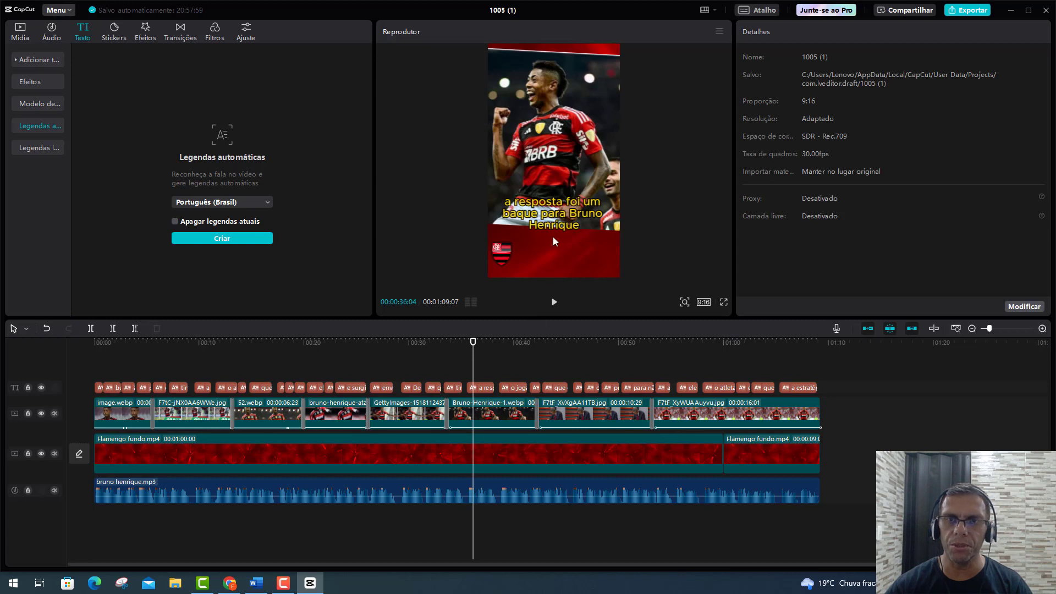
pyautogui.moveTo(473, 342); pyautogui.dragTo(71, 358)
pyautogui.click(555, 303)
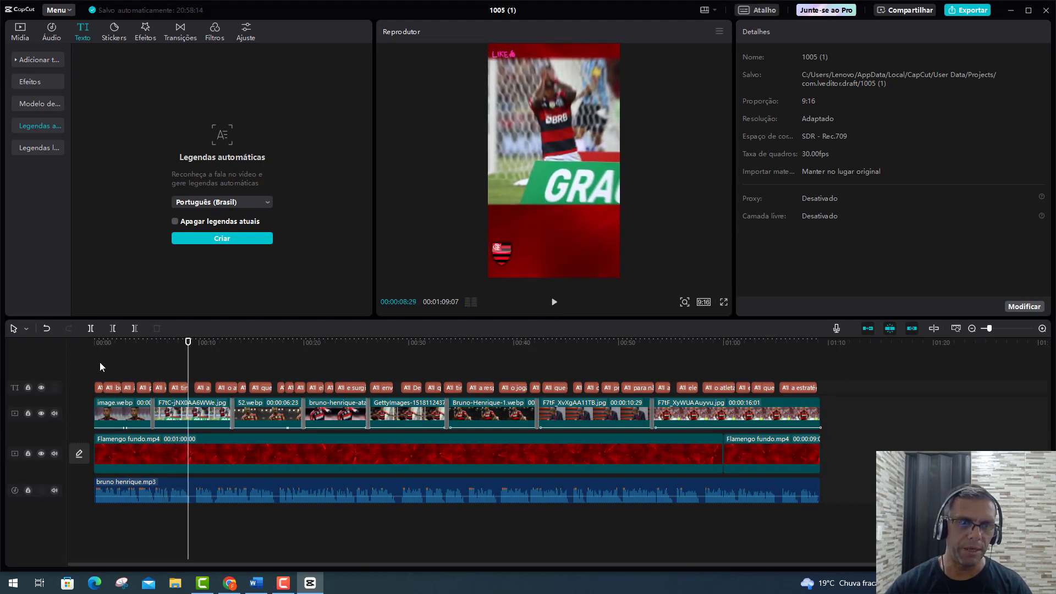
# Step: Restyle all captions with the preset that has black text on a solid yellow background
pyautogui.click(852, 388)
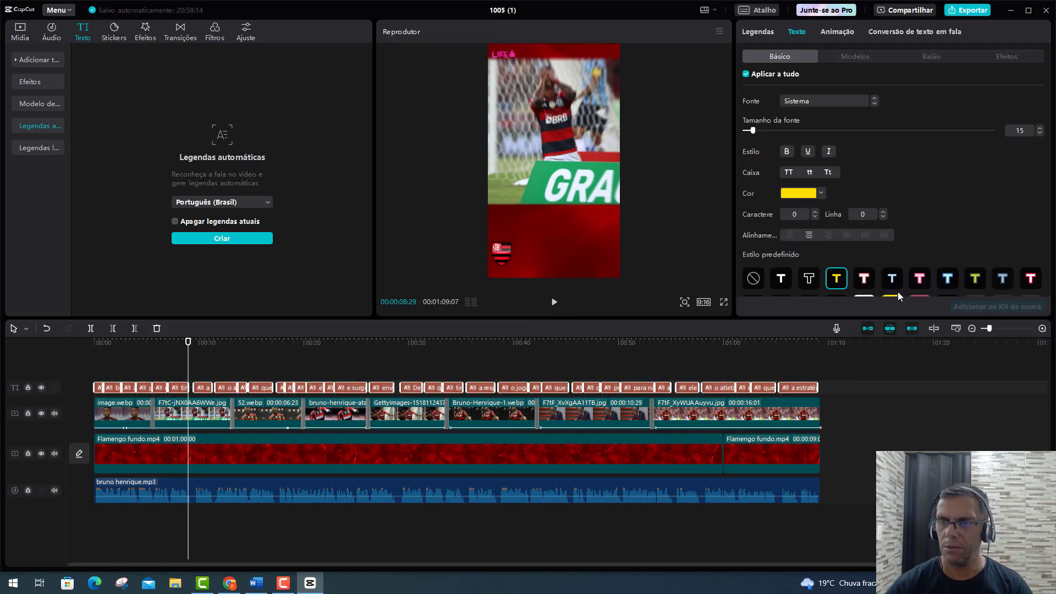
pyautogui.scroll(-1, 895, 288)
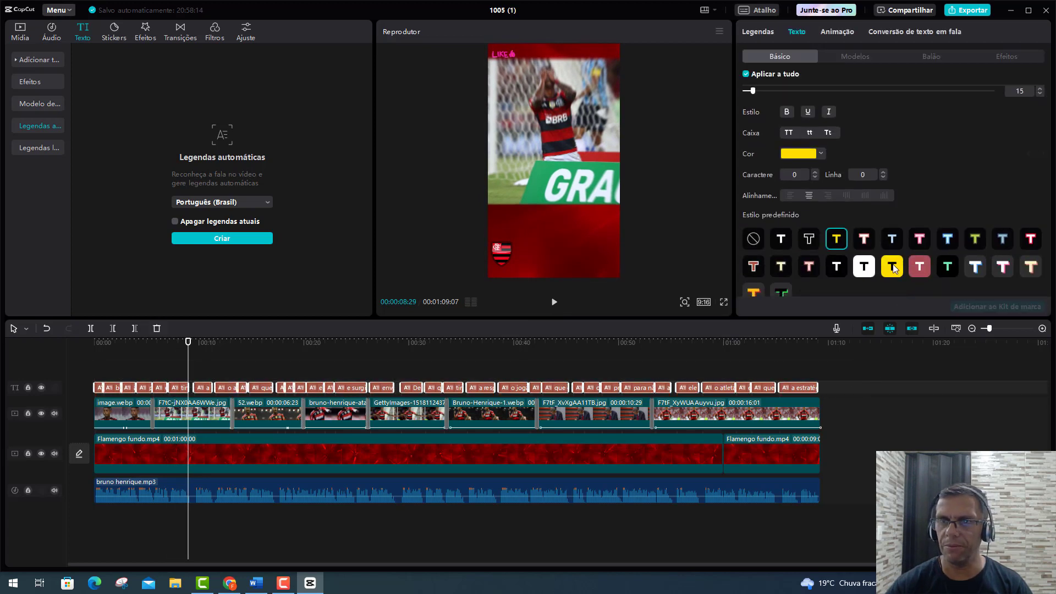
pyautogui.click(892, 267)
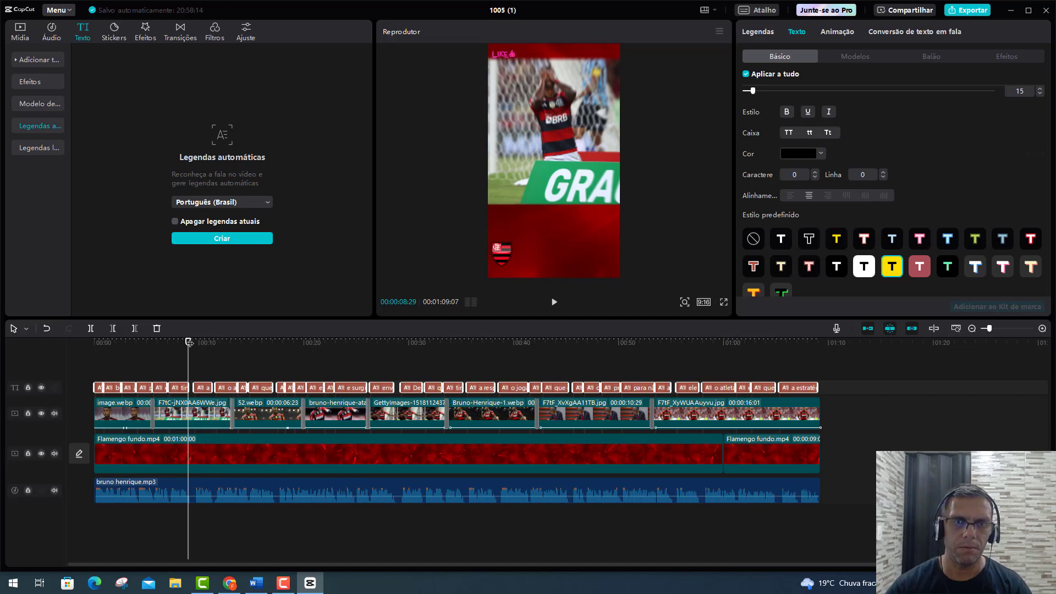
# Step: Play the video from the beginning to review the yellow-background captions, and look at the text colour options
pyautogui.moveTo(189, 343); pyautogui.dragTo(94, 342)
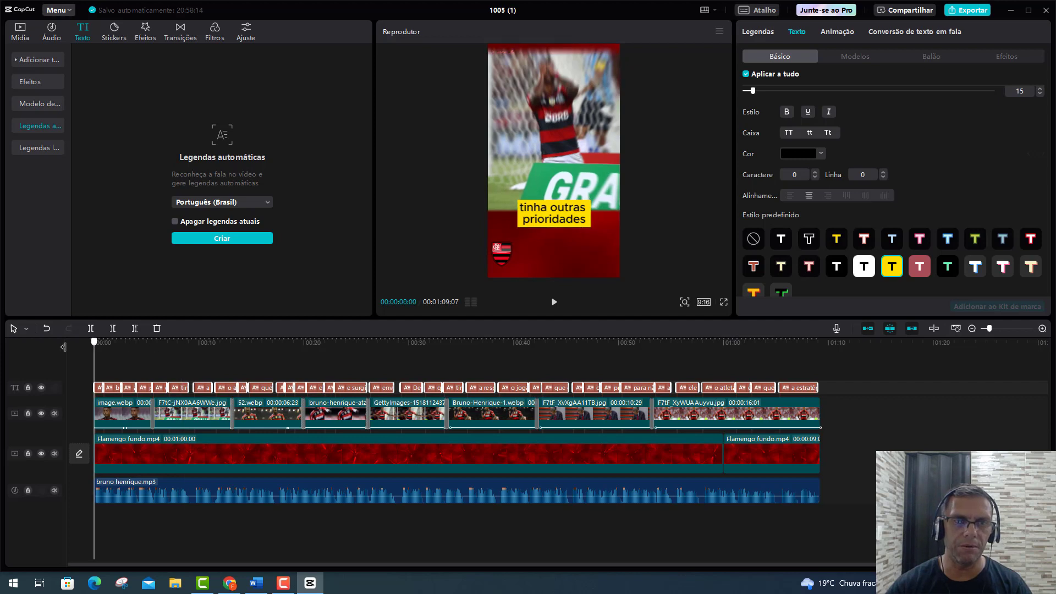
pyautogui.click(554, 303)
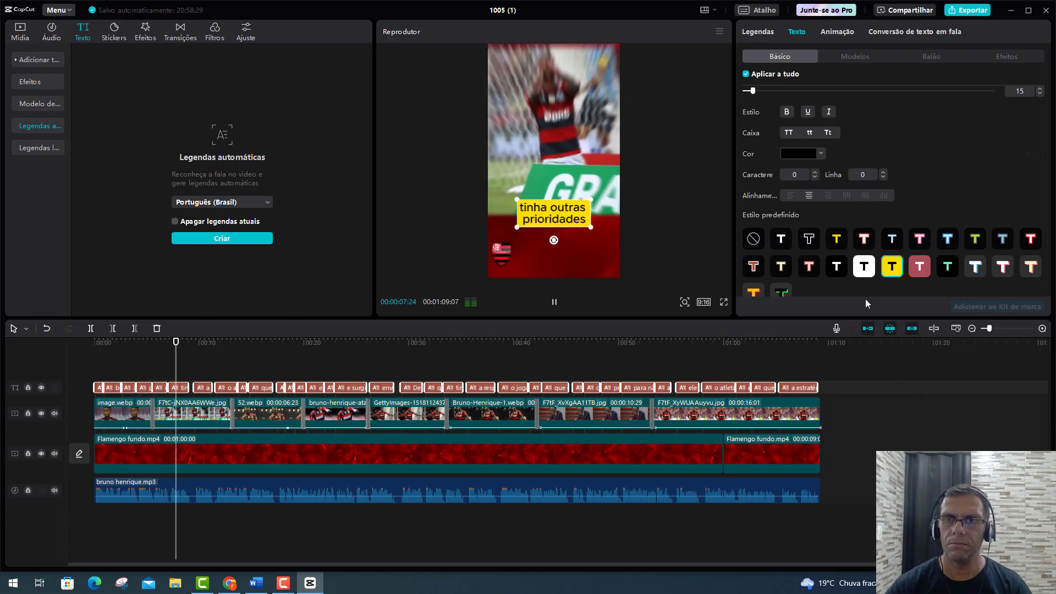
pyautogui.click(822, 153)
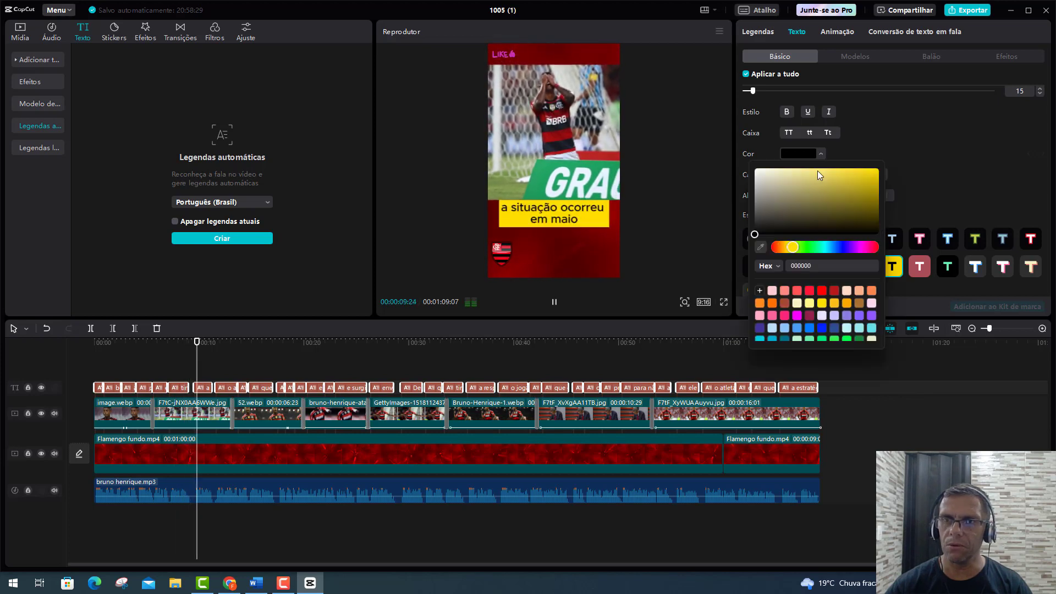
pyautogui.click(554, 302)
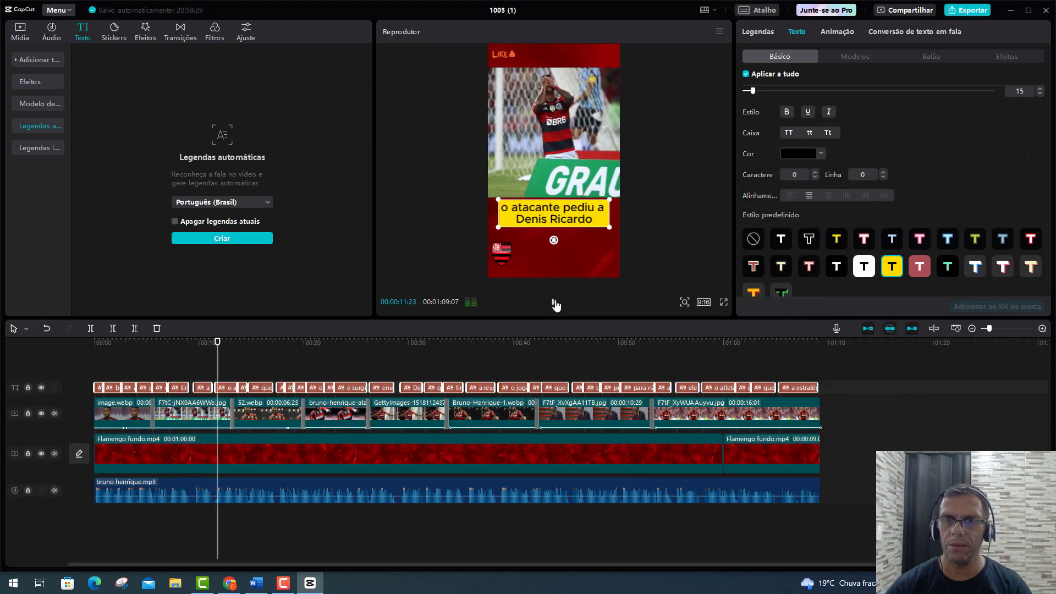
pyautogui.click(818, 154)
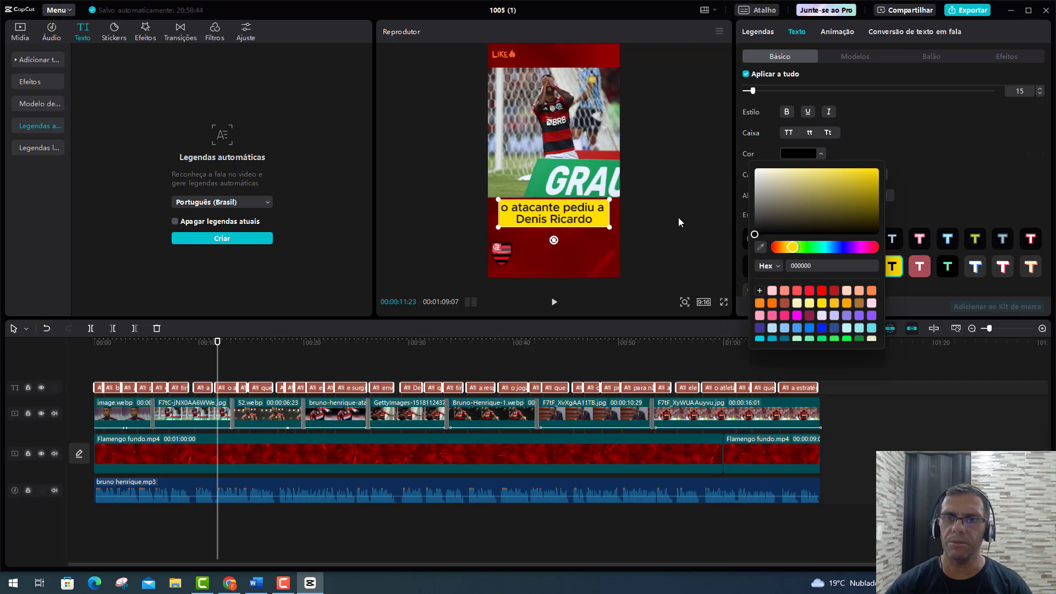
pyautogui.click(550, 365)
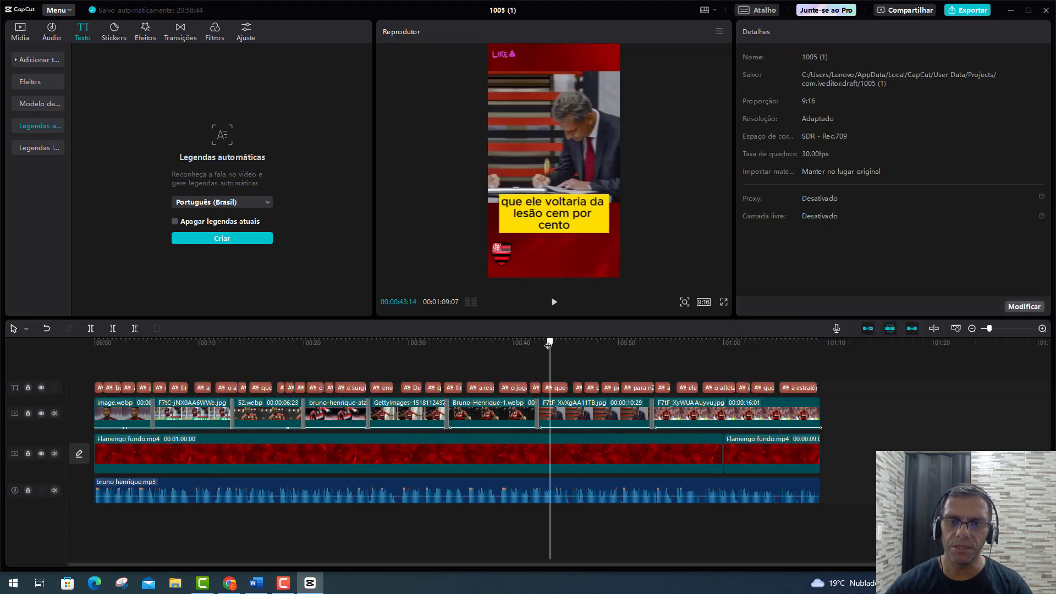
# Step: Add "Calm background music with acoustic guitar and saxophone(1288148)" below the narration, starting at the timeline's beginning, with its volume lowered to -38.7 dB
pyautogui.moveTo(549, 345); pyautogui.dragTo(88, 348)
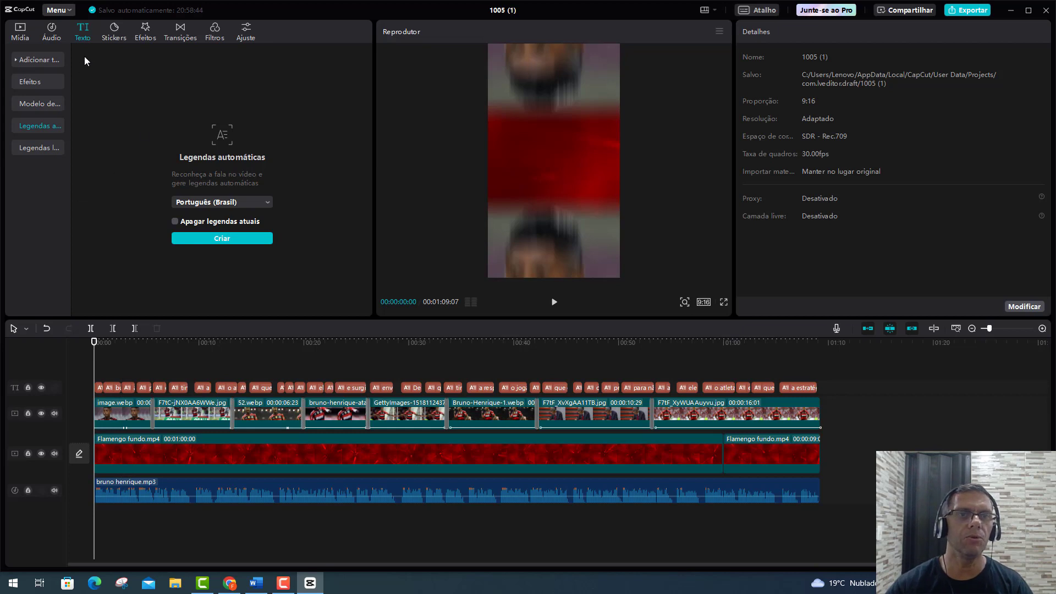
pyautogui.click(52, 37)
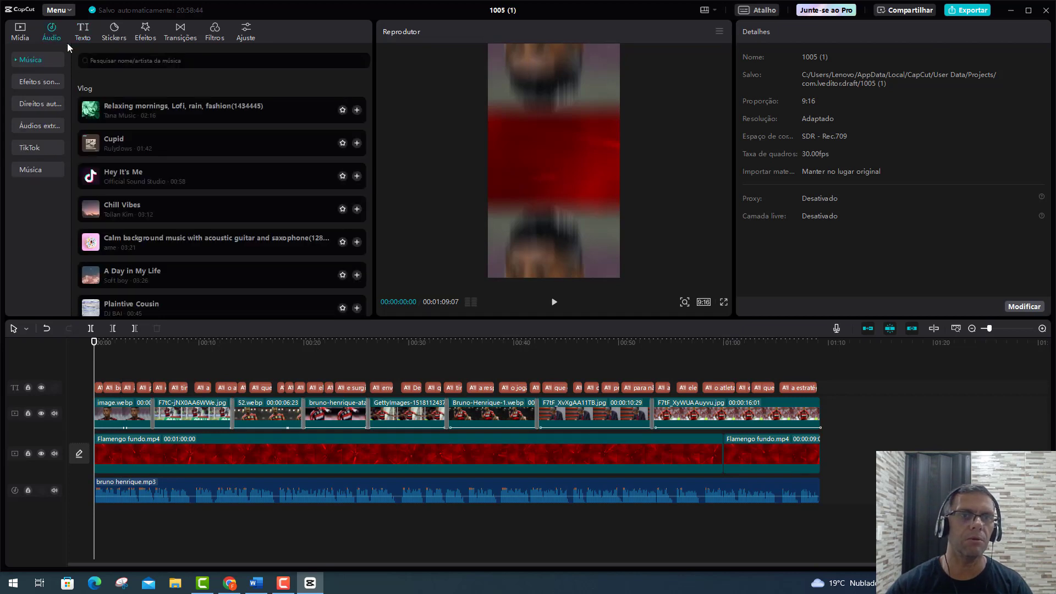
pyautogui.click(91, 111)
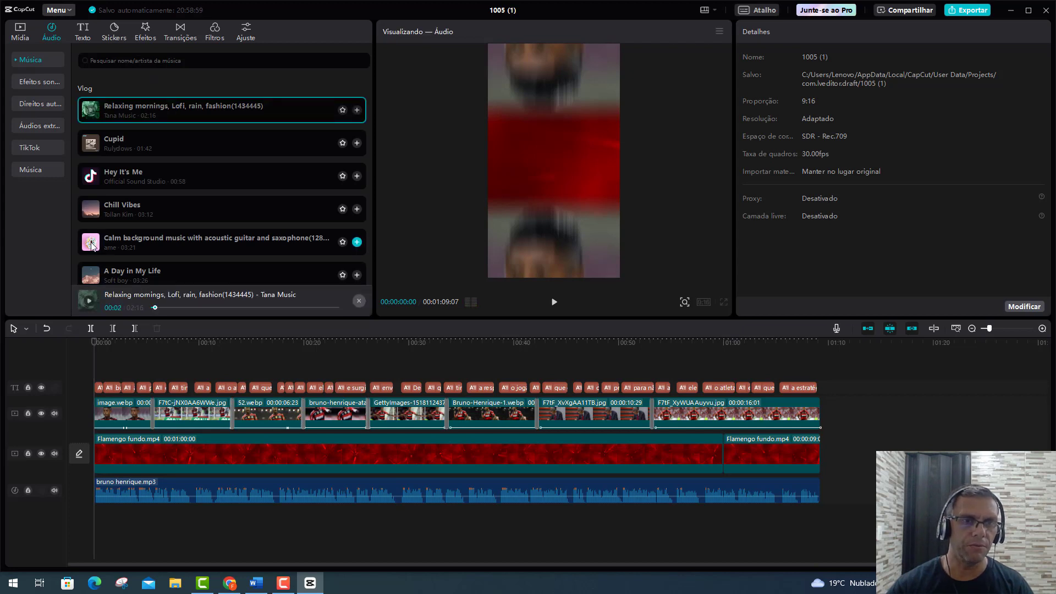
pyautogui.click(92, 246)
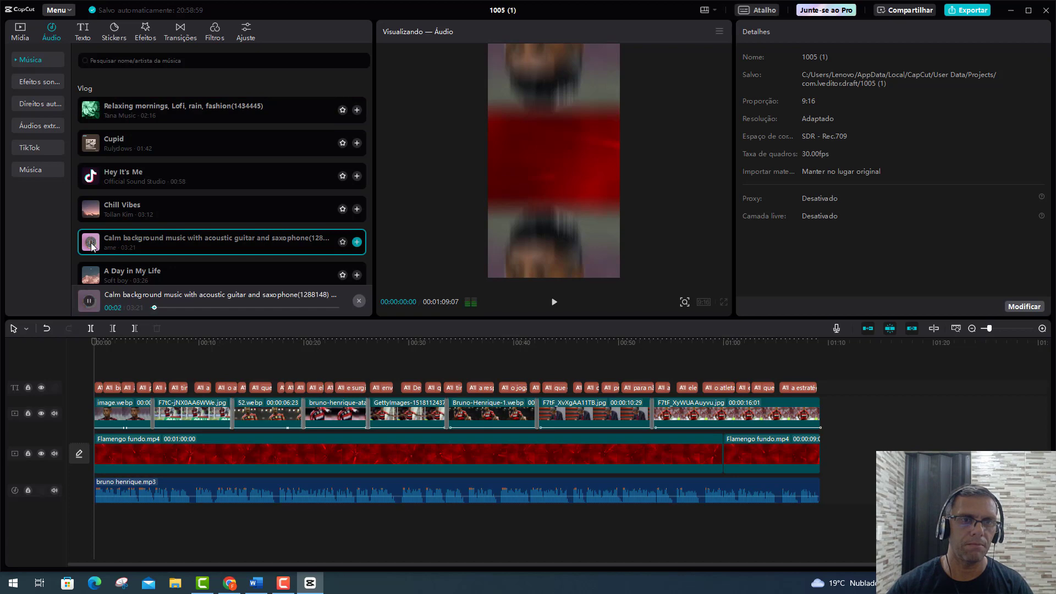
pyautogui.moveTo(141, 241); pyautogui.dragTo(105, 529)
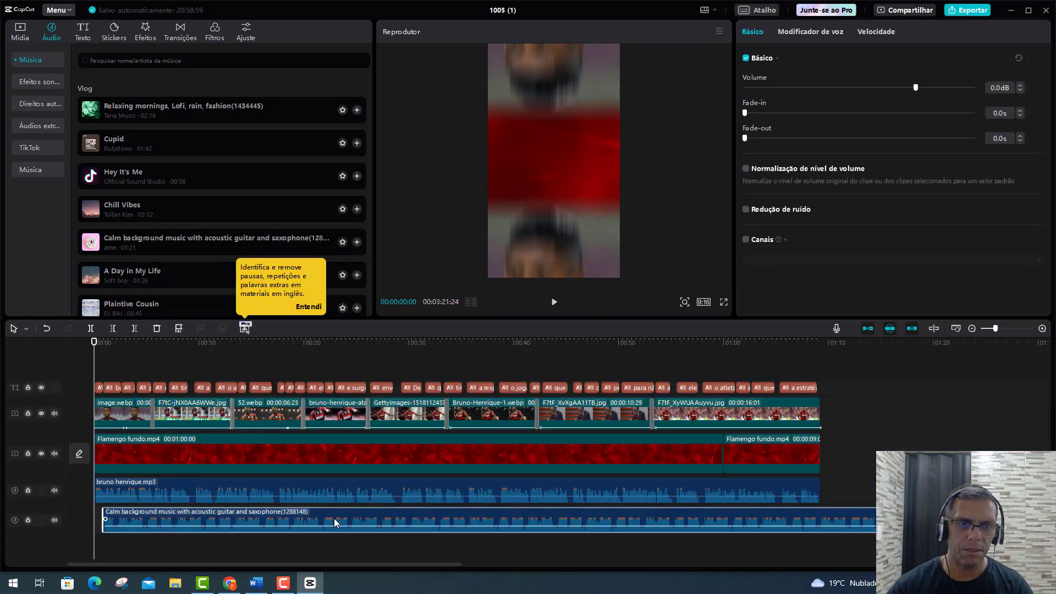
pyautogui.moveTo(329, 526); pyautogui.dragTo(330, 532)
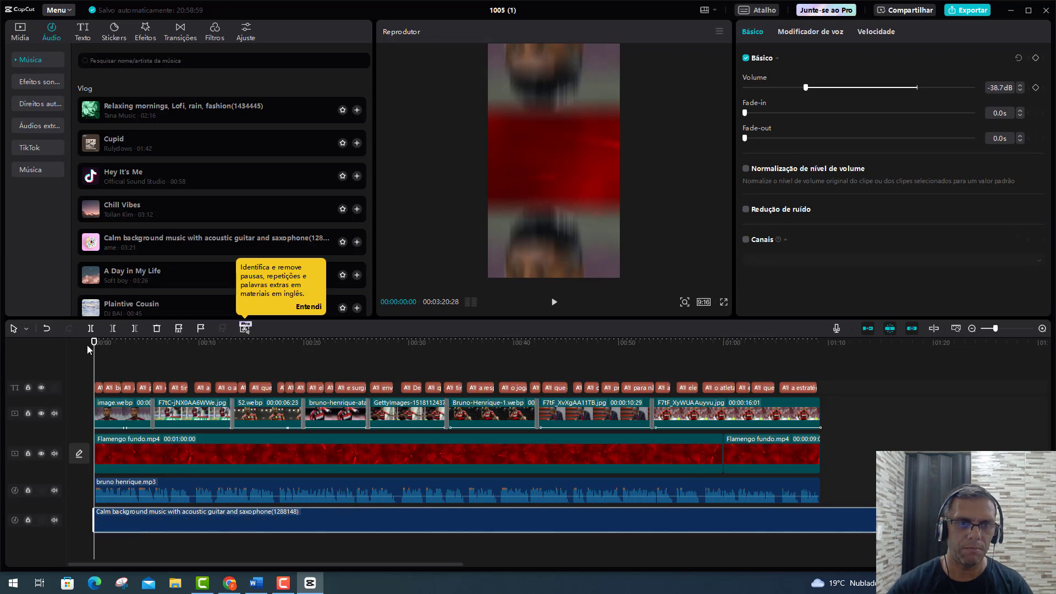
# Step: Split the background music at the end of the video, 00:01:09:07, and delete the excess part
pyautogui.moveTo(93, 342); pyautogui.dragTo(822, 381)
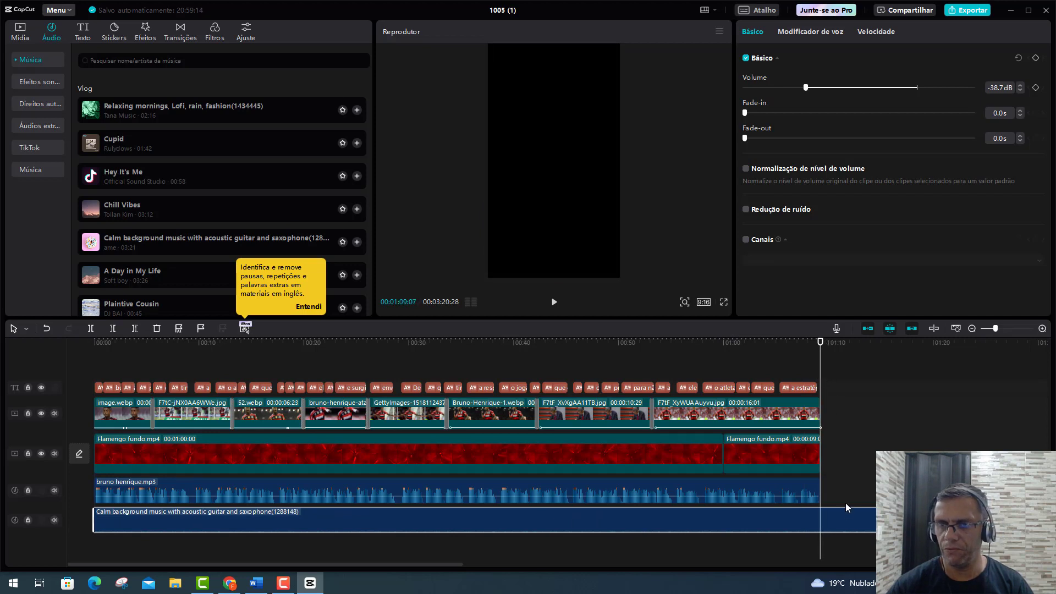
pyautogui.click(90, 330)
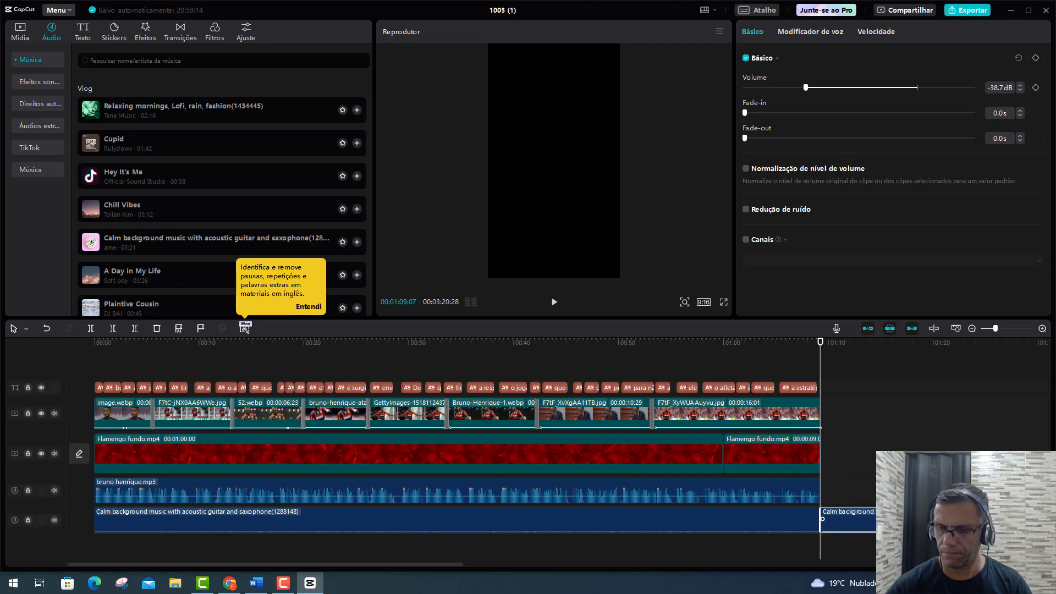
pyautogui.press('Delete')
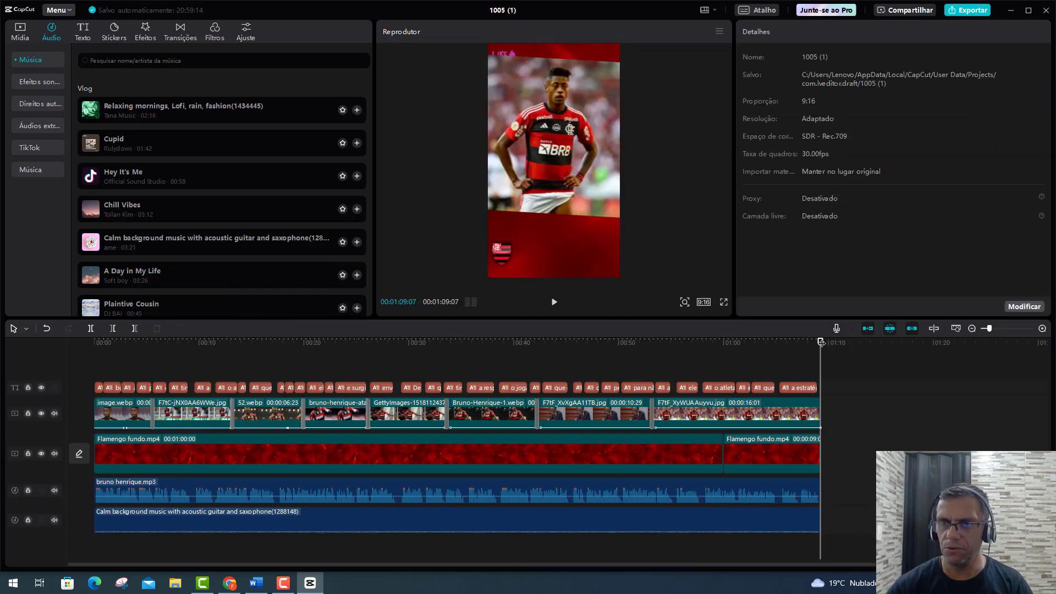
# Step: Play the first ten seconds of the video from the beginning to check the background music against the narration
pyautogui.moveTo(820, 342); pyautogui.dragTo(194, 342)
pyautogui.click(94, 427)
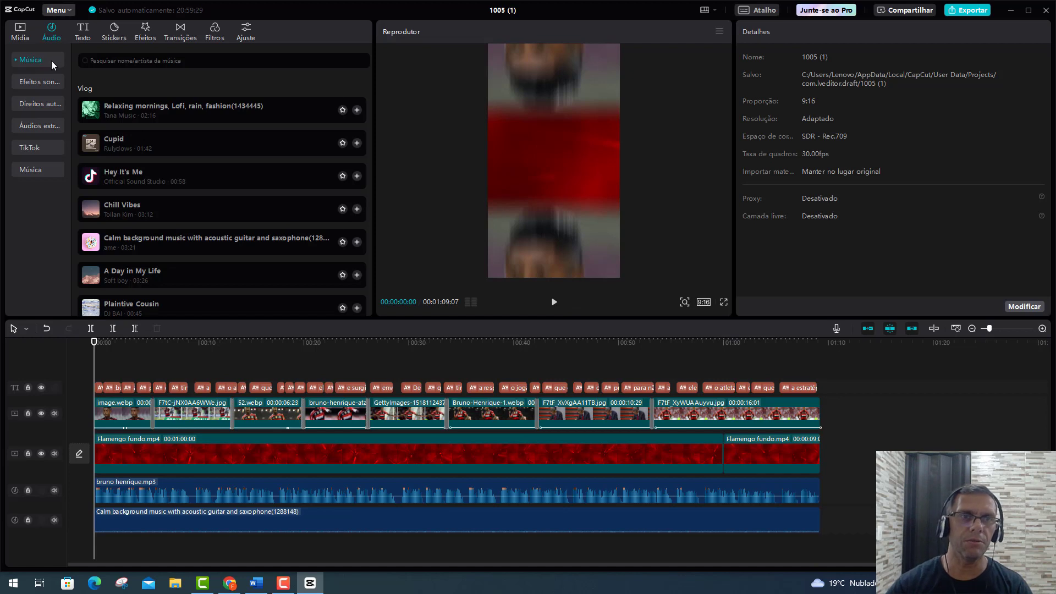
pyautogui.click(555, 306)
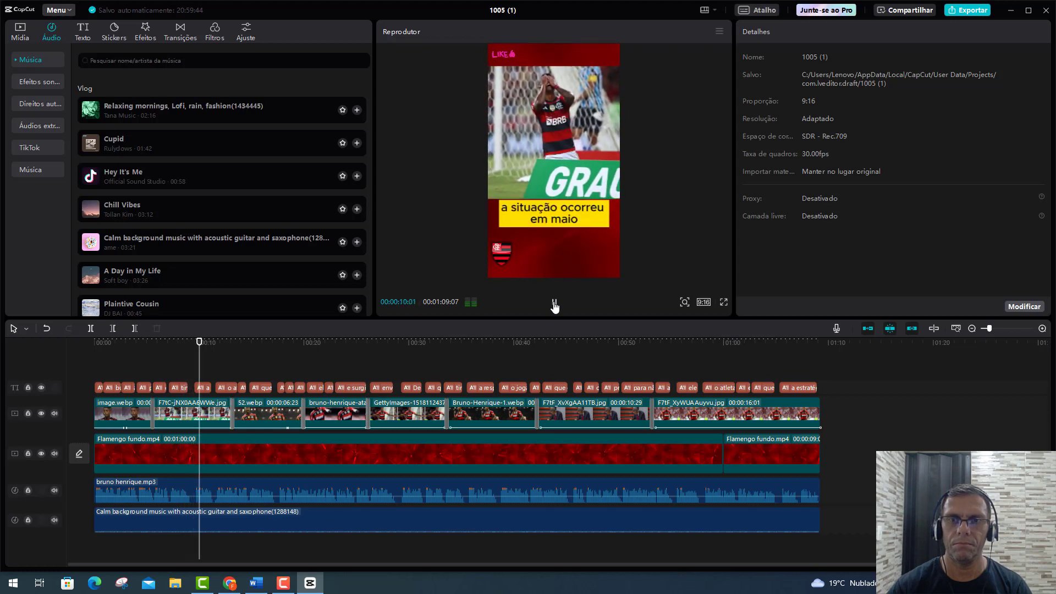
pyautogui.click(555, 304)
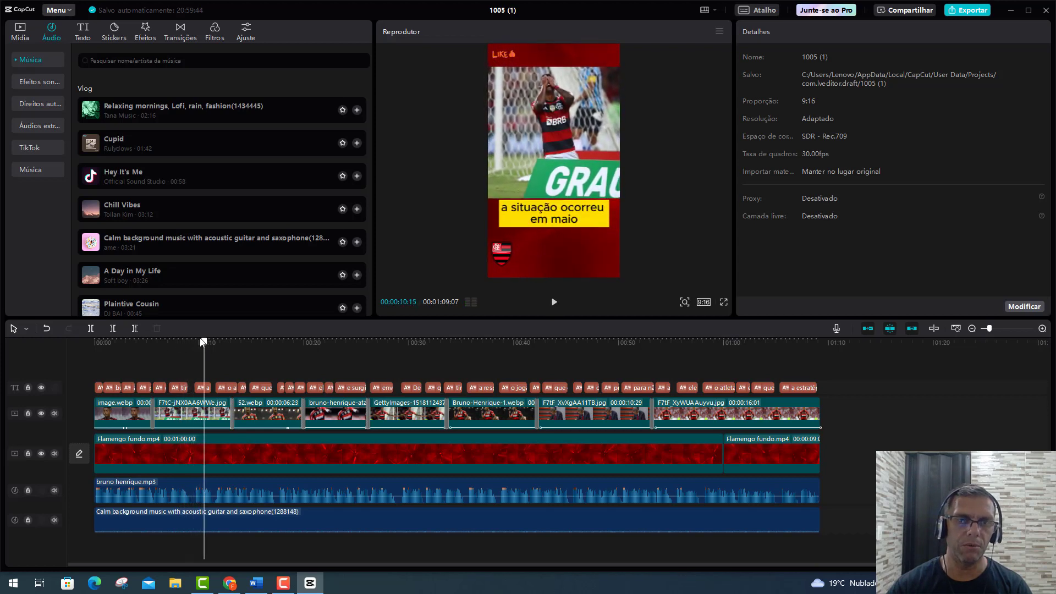
# Step: Add the green-screen clip "FLAMENGO COM BARBA.mp4" on a track above the player images, starting at the timeline's beginning
pyautogui.moveTo(203, 342); pyautogui.dragTo(68, 355)
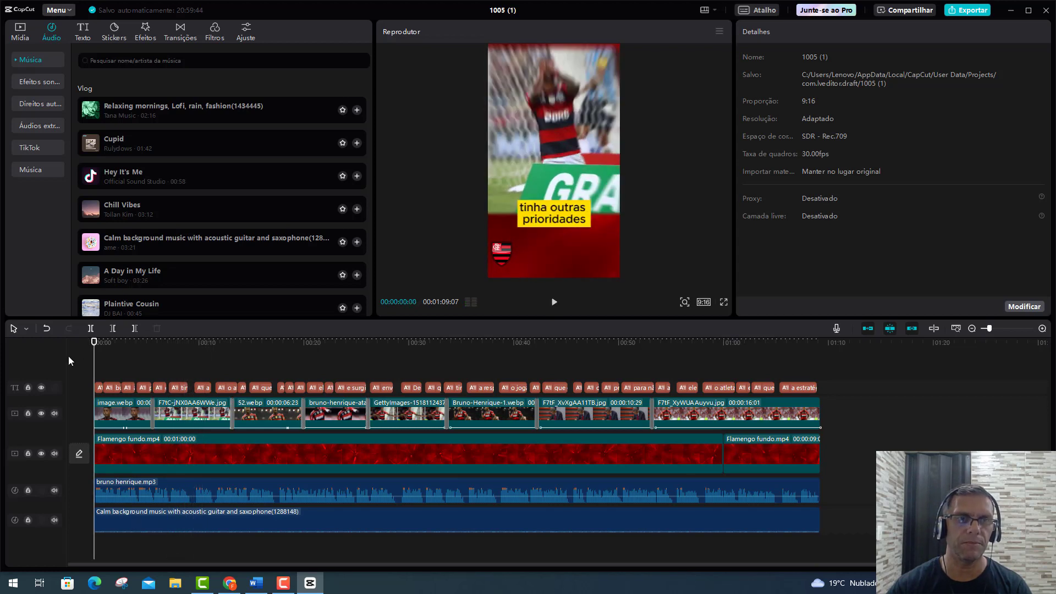
pyautogui.click(24, 38)
pyautogui.scroll(1, 216, 151)
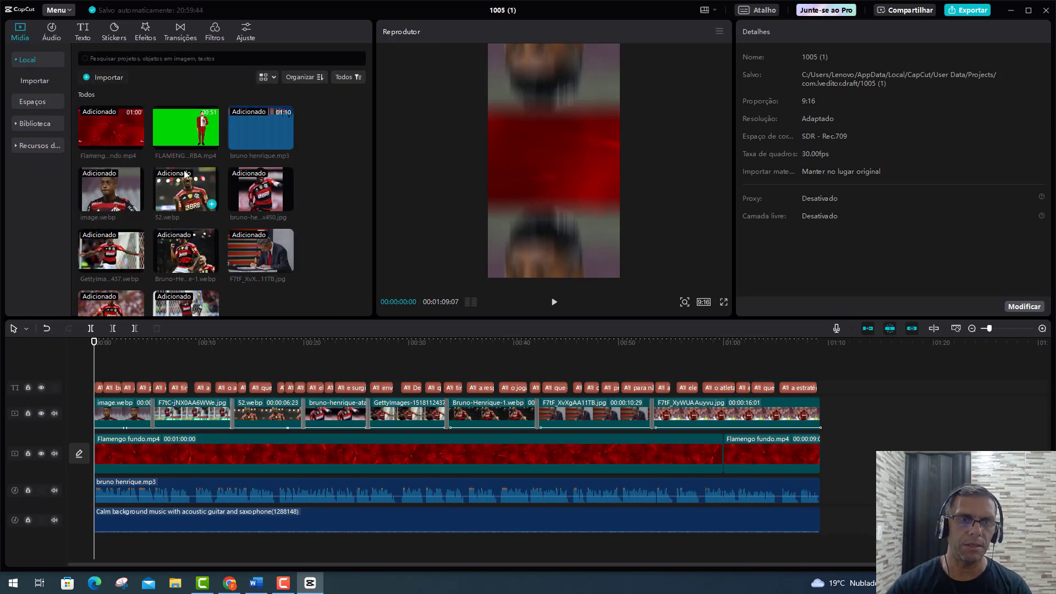
pyautogui.moveTo(196, 130); pyautogui.dragTo(133, 360)
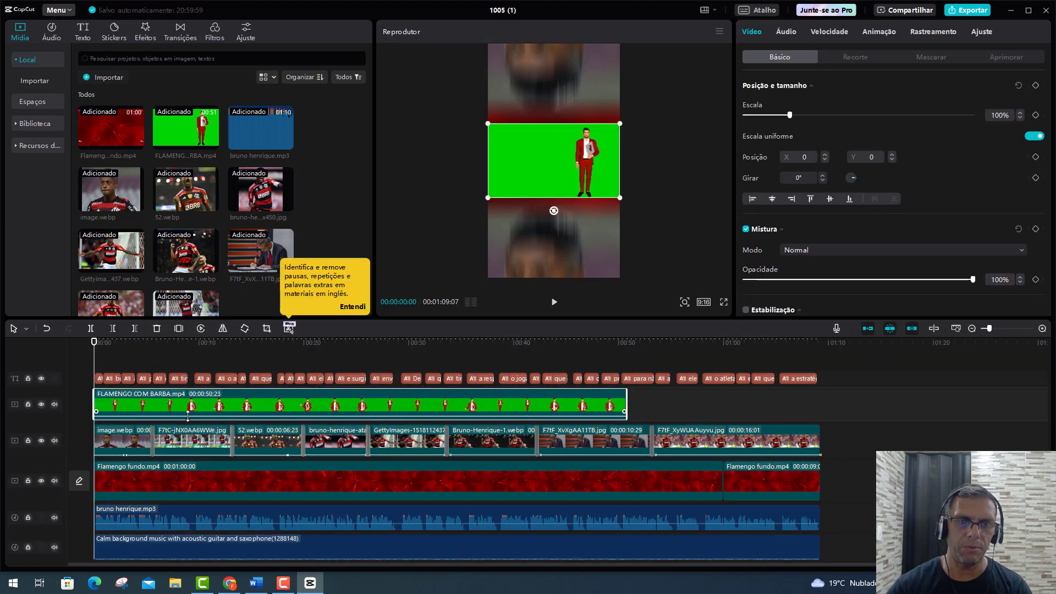
pyautogui.moveTo(188, 414); pyautogui.dragTo(193, 432)
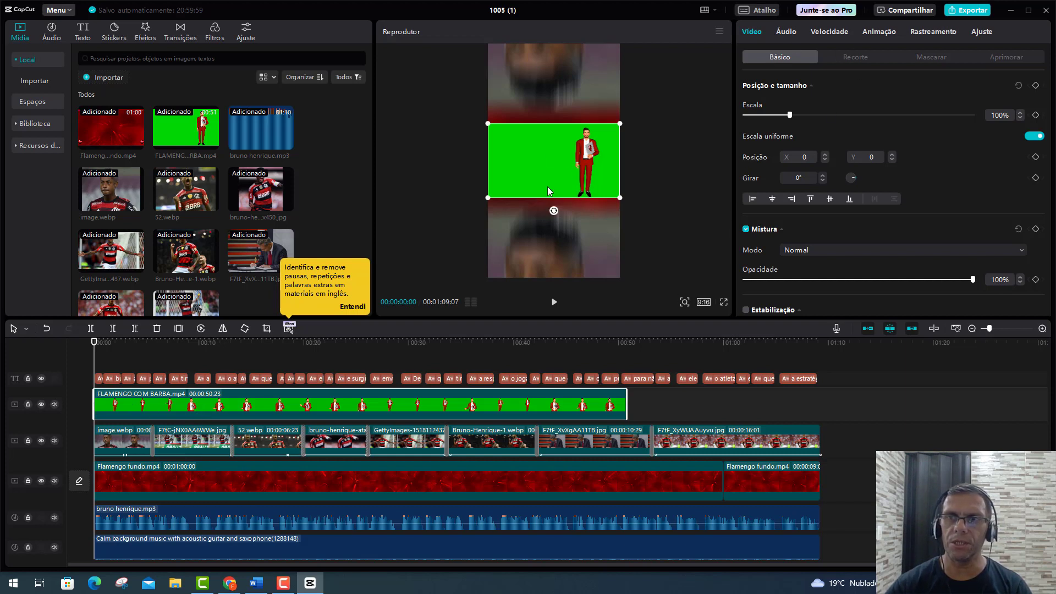
# Step: Remove the presenter clip's green background with Chroma key, sampling the green and setting the strength to 14
pyautogui.click(857, 58)
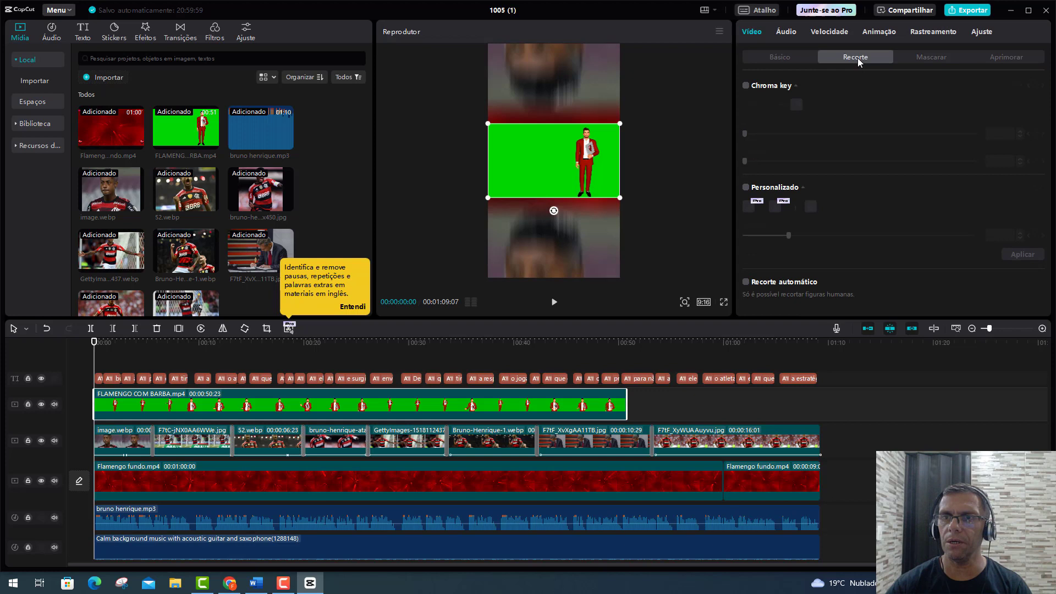
pyautogui.click(746, 86)
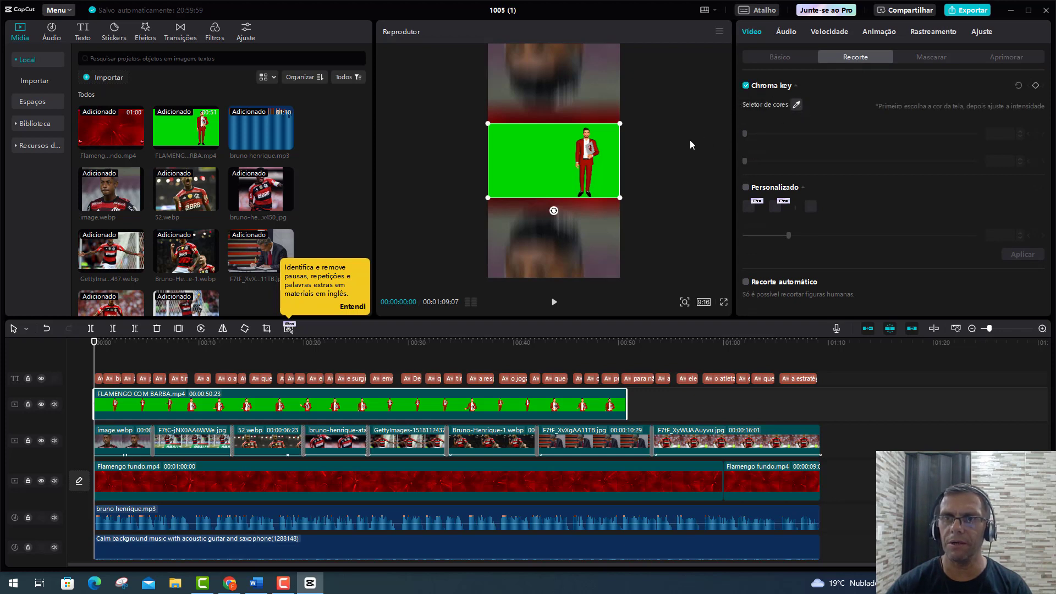
pyautogui.click(536, 160)
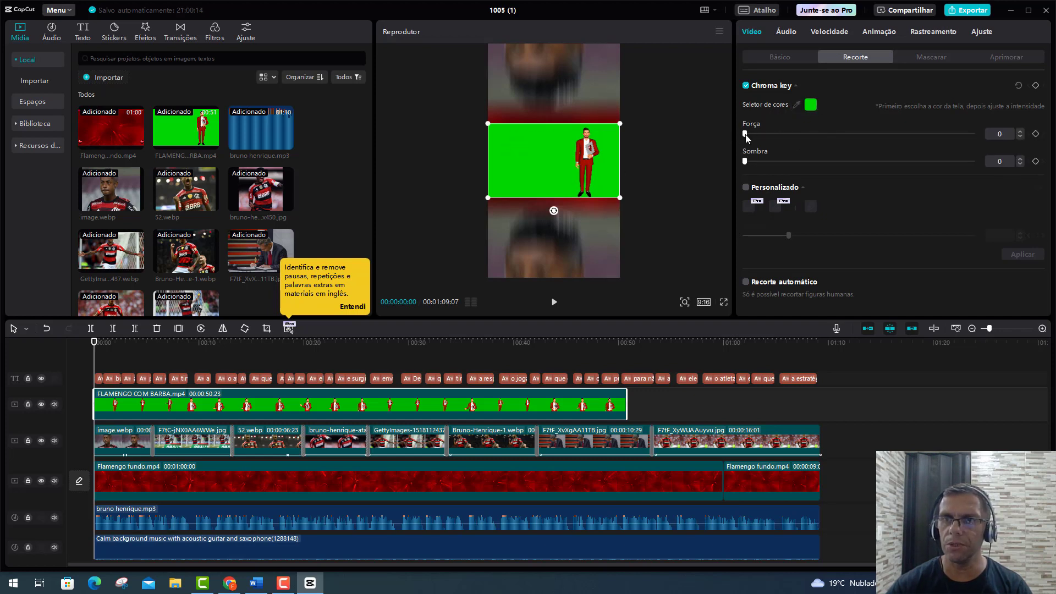
pyautogui.moveTo(757, 135); pyautogui.dragTo(771, 135)
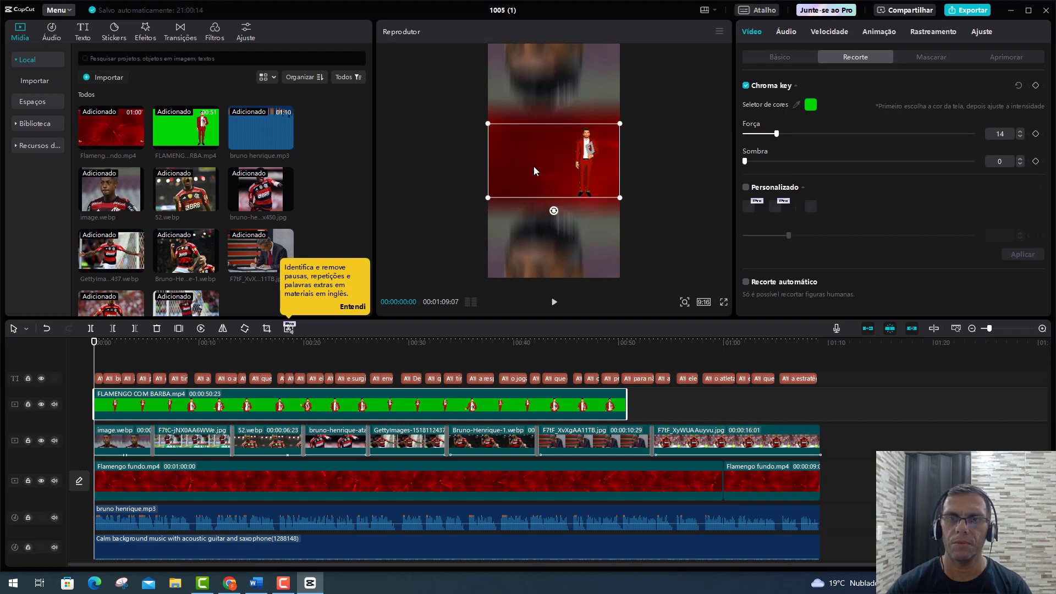
# Step: Enlarge the presenter and place him over the right part of the player image, checking the placement in playback
pyautogui.moveTo(588, 164)
pyautogui.mouseDown()
pyautogui.moveTo(574, 248)
pyautogui.moveTo(557, 248)
pyautogui.moveTo(603, 203)
pyautogui.moveTo(609, 170)
pyautogui.moveTo(540, 167)
pyautogui.moveTo(593, 167)
pyautogui.mouseUp()
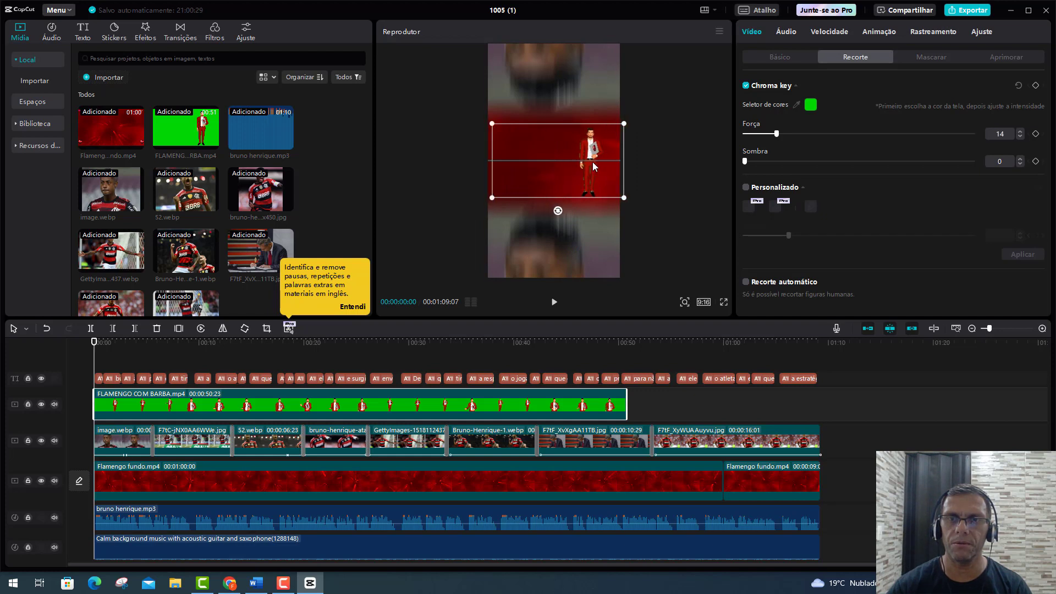
pyautogui.click(555, 303)
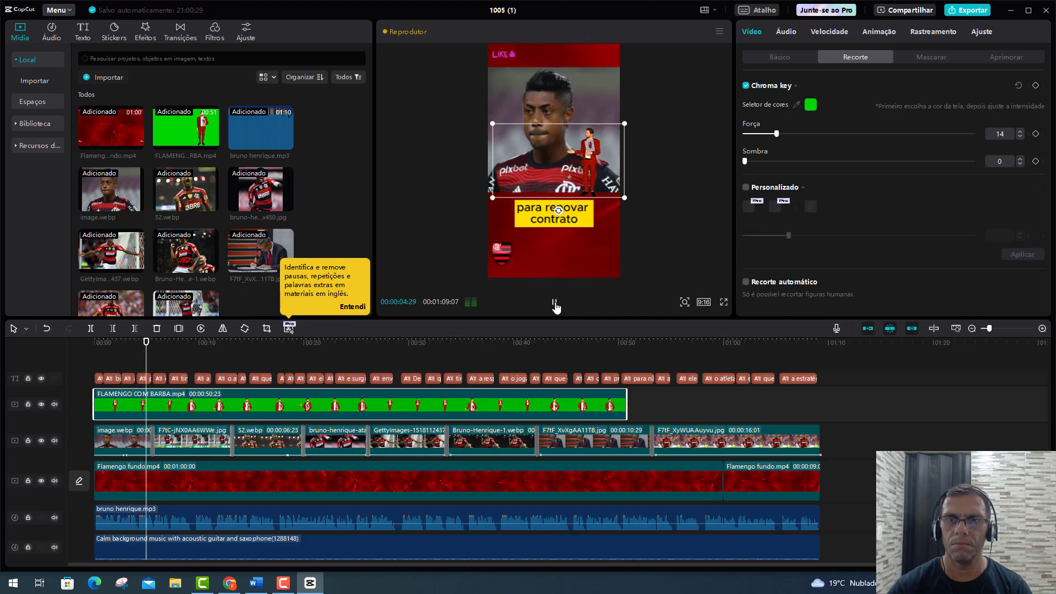
pyautogui.click(555, 303)
pyautogui.moveTo(494, 125); pyautogui.dragTo(454, 100)
pyautogui.moveTo(605, 140)
pyautogui.mouseDown()
pyautogui.moveTo(597, 129)
pyautogui.moveTo(564, 139)
pyautogui.moveTo(592, 140)
pyautogui.mouseUp()
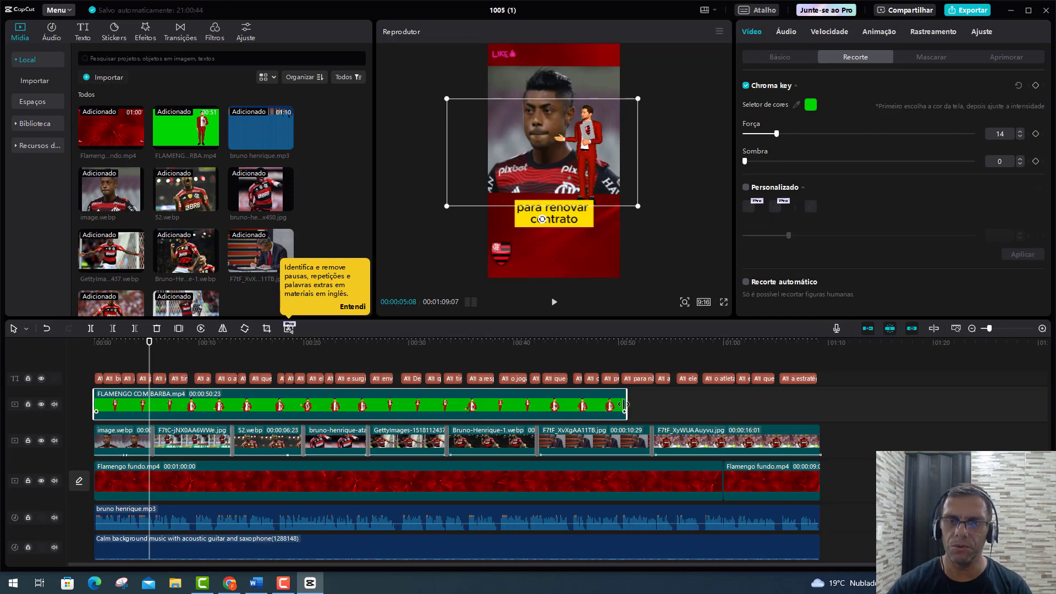
# Step: Trim the end of the presenter clip to a duration of 00:00:39:02 and copy the clip
pyautogui.moveTo(625, 405); pyautogui.dragTo(510, 405)
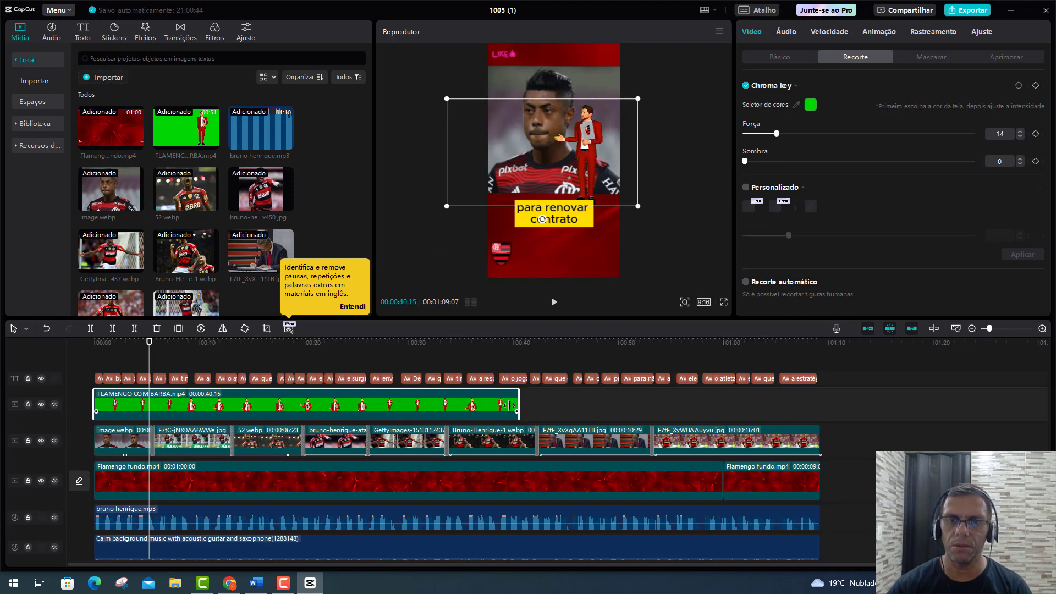
pyautogui.rightClick(481, 412)
pyautogui.click(500, 277)
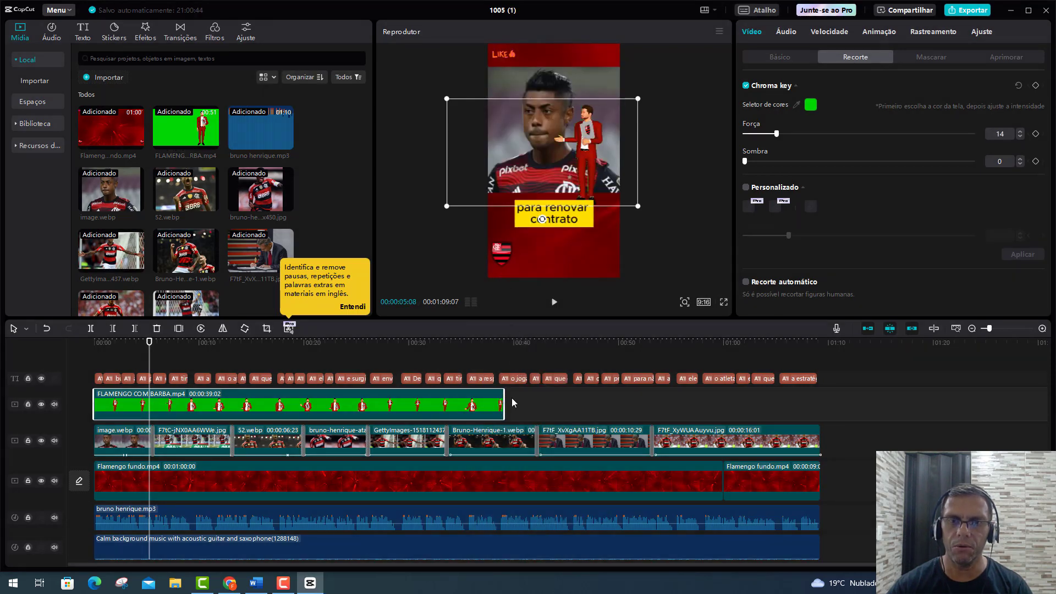
# Step: Paste the presenter clip directly after the first one and trim its end to the end of the video, a duration of 00:00:30:05
pyautogui.rightClick(519, 403)
pyautogui.click(537, 414)
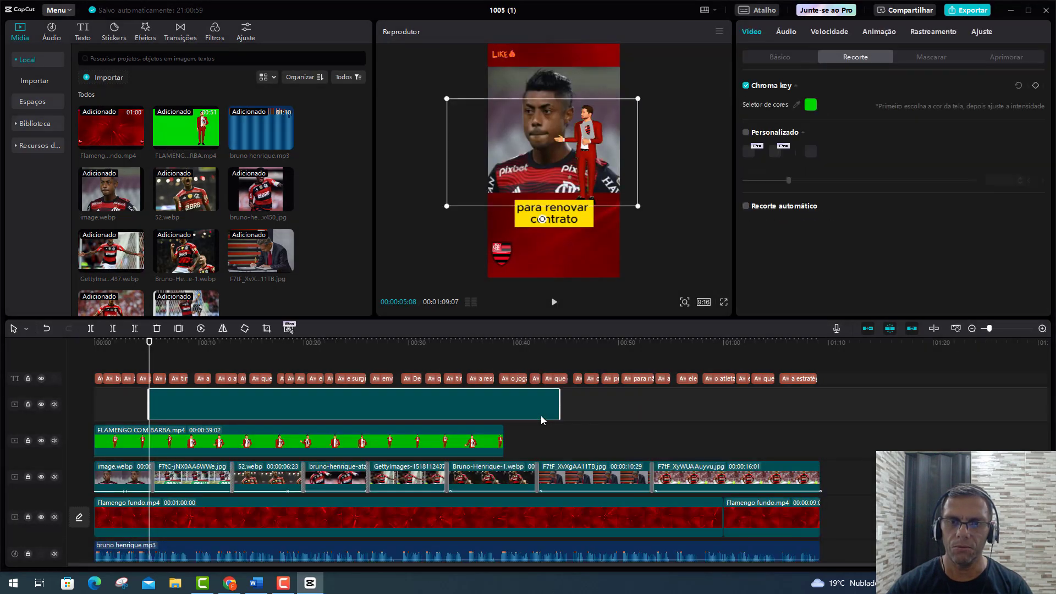
pyautogui.moveTo(403, 413); pyautogui.dragTo(700, 445)
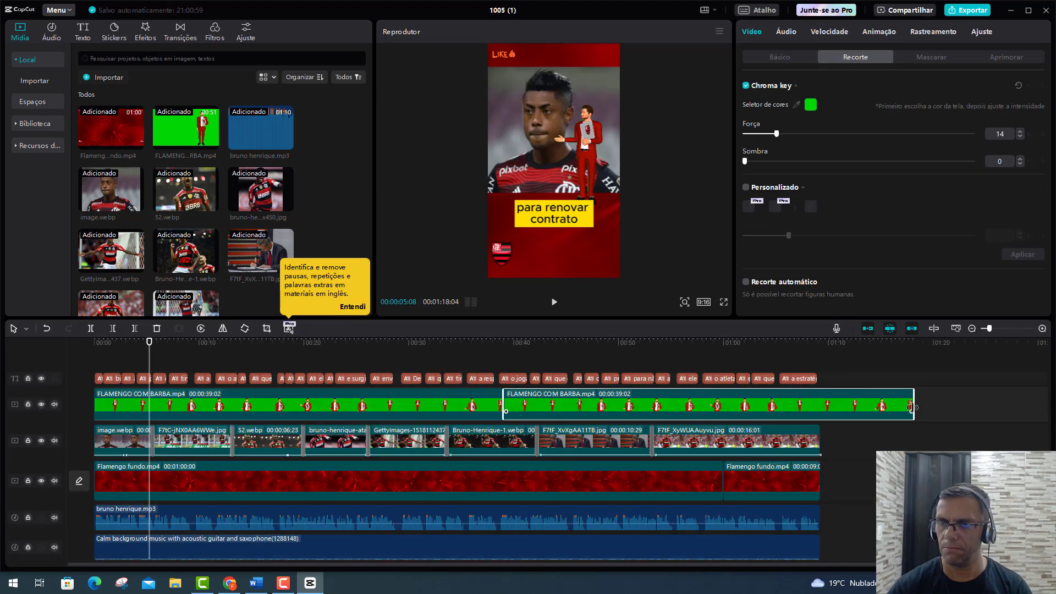
pyautogui.moveTo(910, 408); pyautogui.dragTo(820, 410)
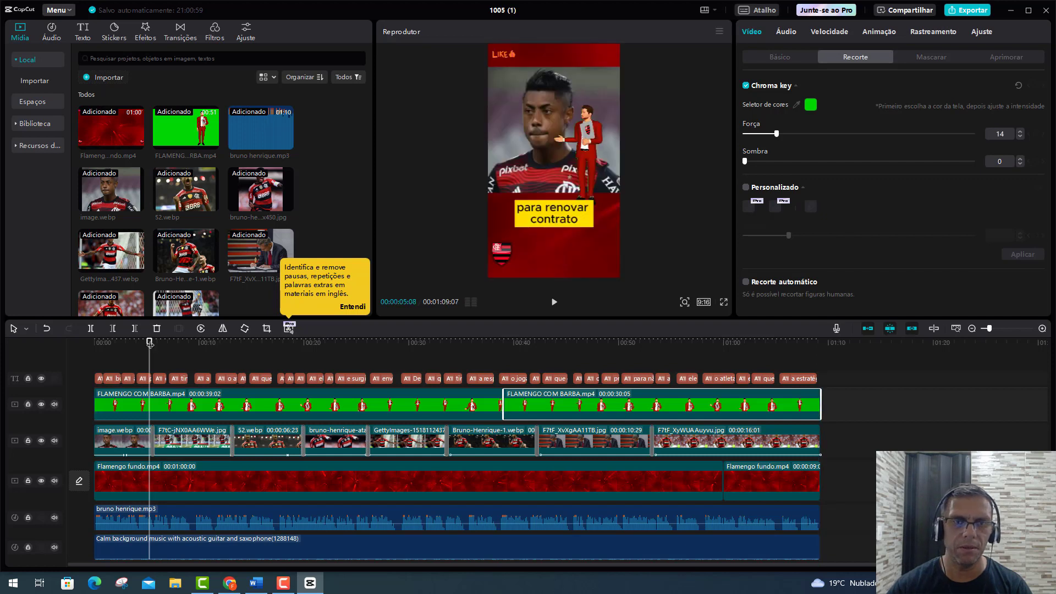
# Step: Play the whole video from the beginning to review the presenter together with the images, captions and music
pyautogui.moveTo(149, 344); pyautogui.dragTo(88, 356)
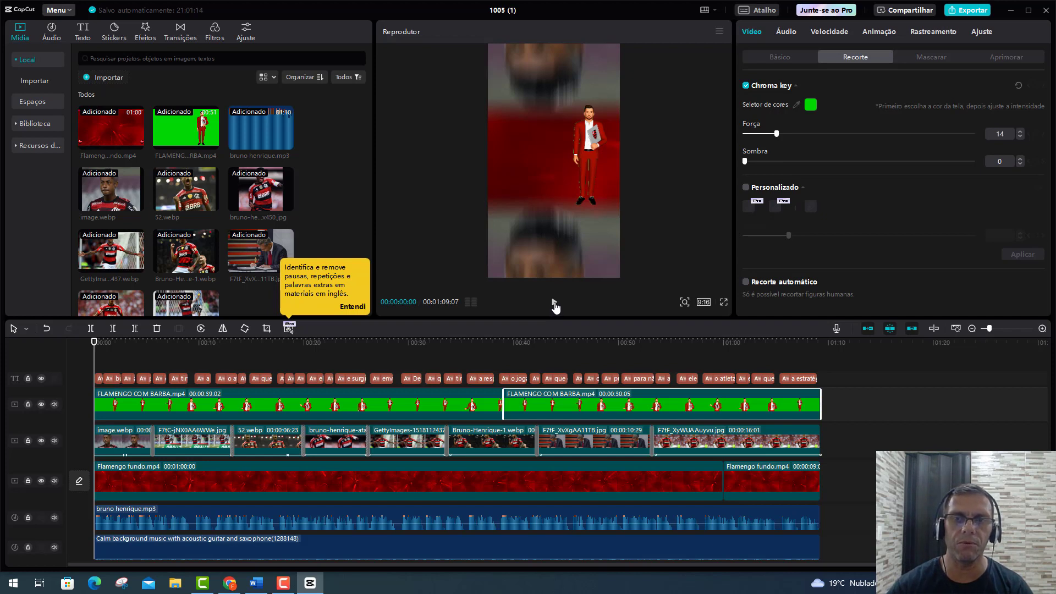
pyautogui.click(554, 303)
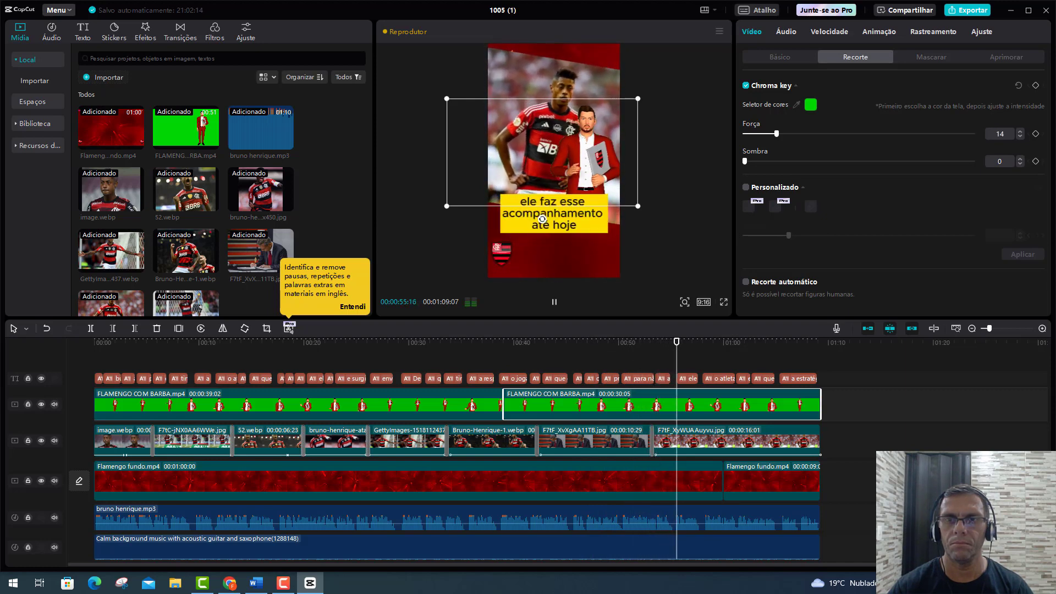
pyautogui.click(896, 437)
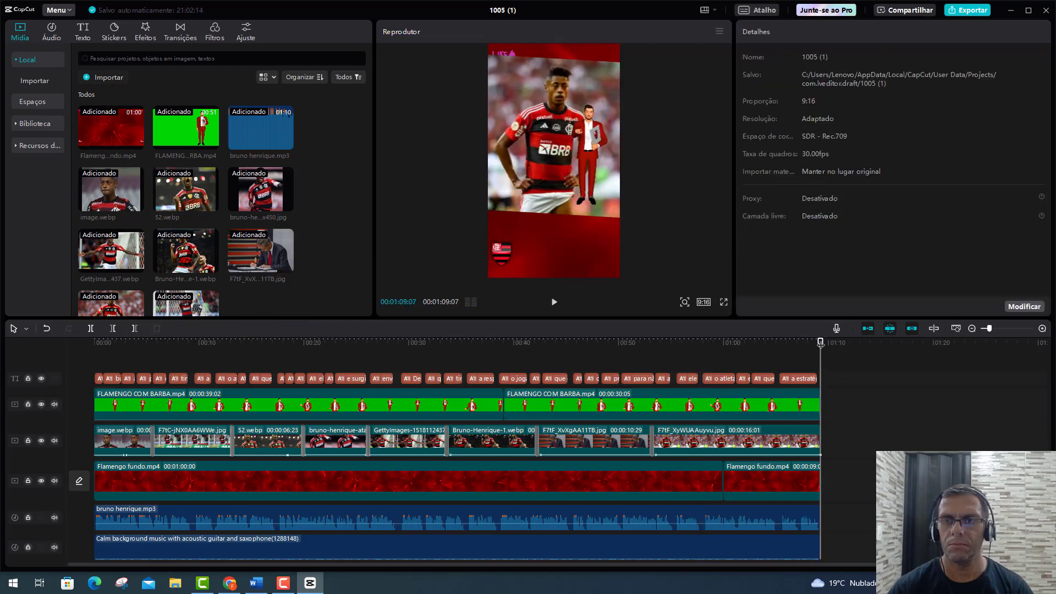
pyautogui.click(736, 342)
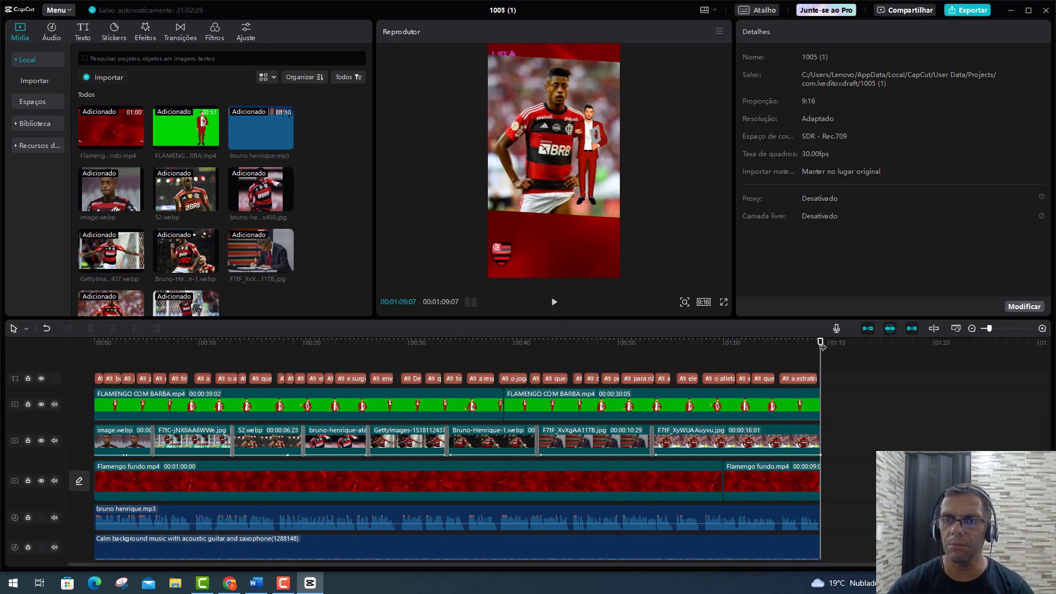
pyautogui.moveTo(820, 343); pyautogui.dragTo(796, 350)
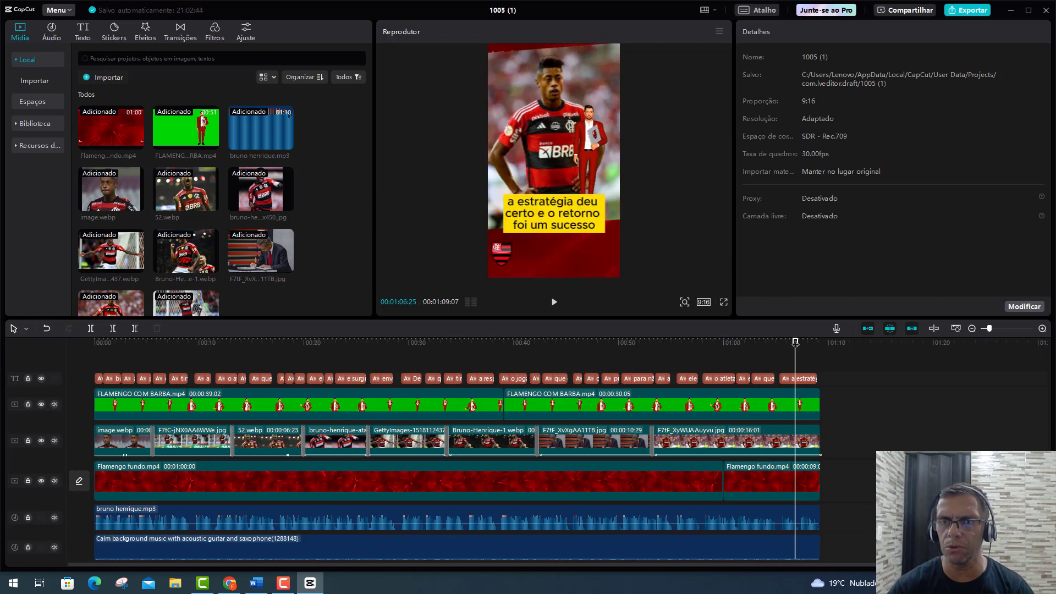
pyautogui.moveTo(796, 343); pyautogui.dragTo(821, 344)
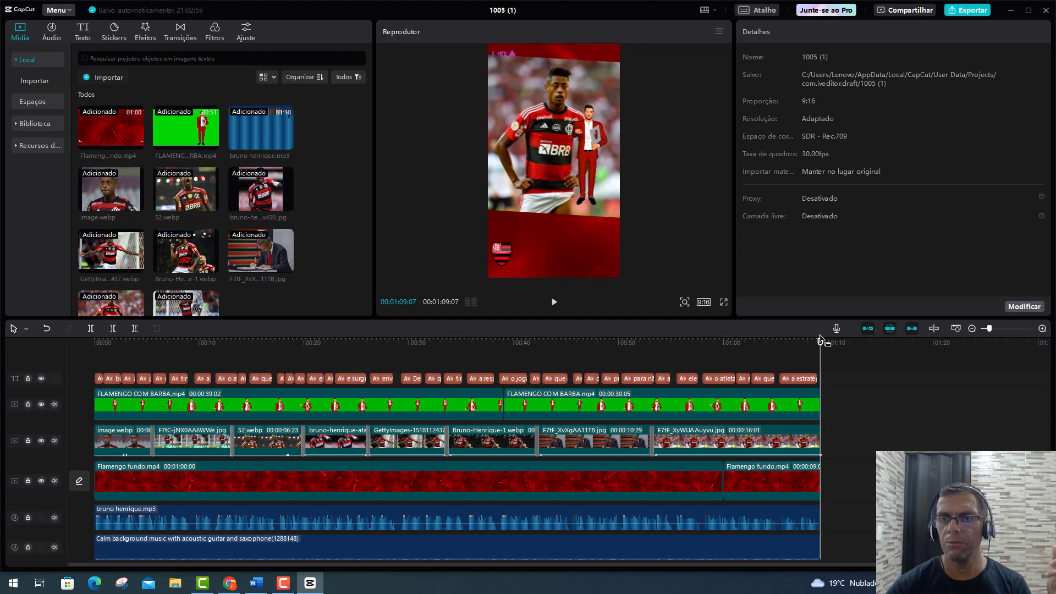
pyautogui.moveTo(821, 342); pyautogui.dragTo(639, 345)
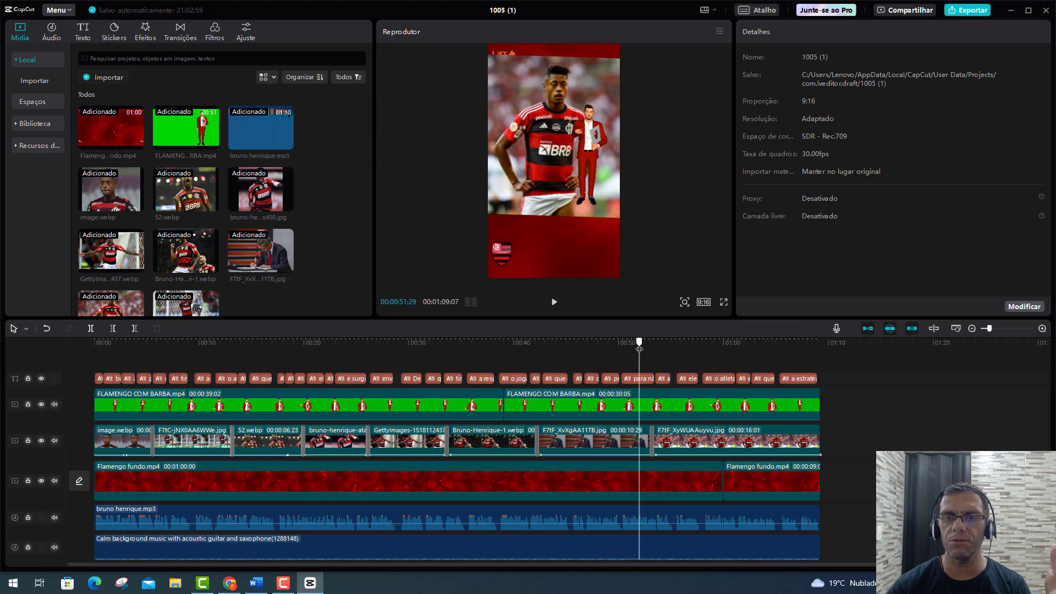